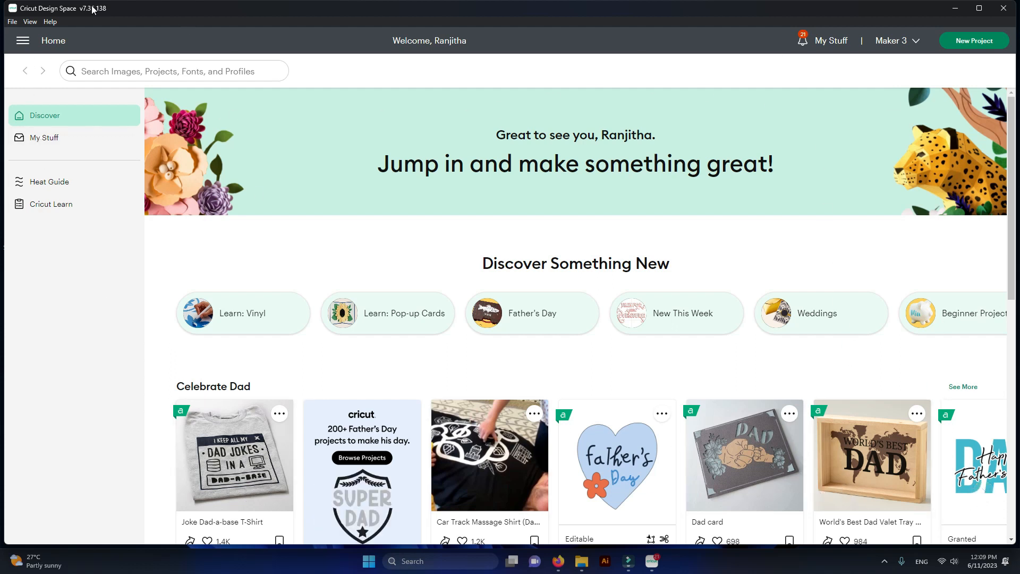
View the Cricut Access subscription details from the main menu and close them.
{"action": "left_click", "coordinate": [23, 44]}
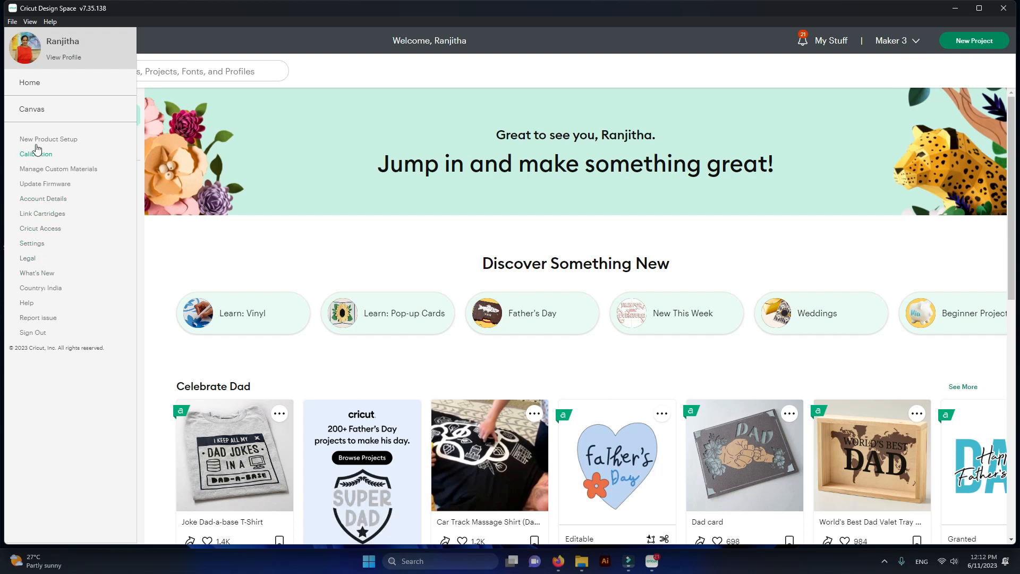
{"action": "left_click", "coordinate": [51, 228]}
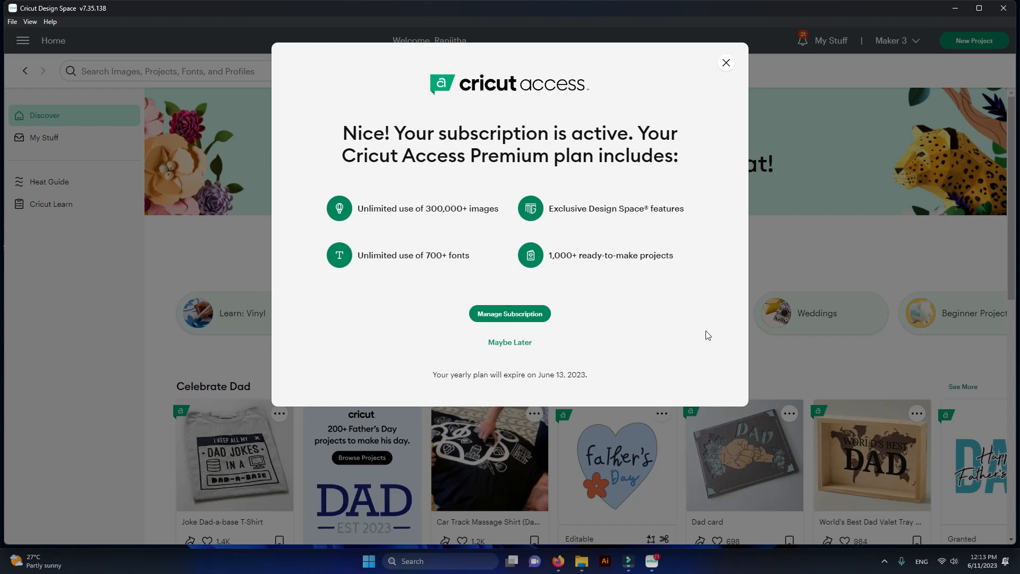
{"action": "left_click", "coordinate": [725, 65]}
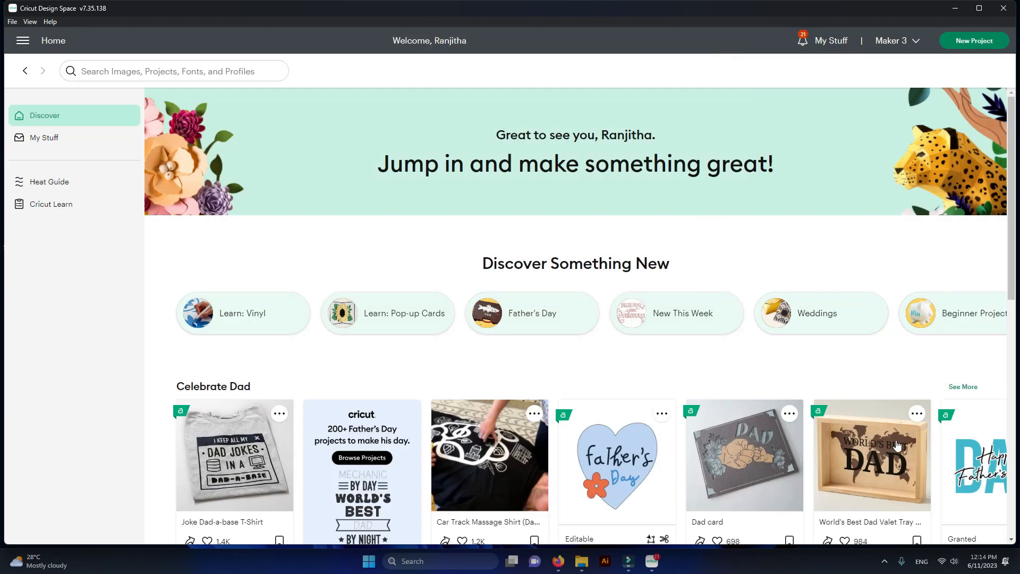
Browse the Discover home page's project, image and font sections from Celebrate Dad down to New Fonts, and return to the beginning.
{"action": "scroll", "coordinate": [499, 265], "scroll_direction": "down", "scroll_amount": 5}
{"action": "scroll", "coordinate": [499, 264], "scroll_direction": "down", "scroll_amount": 12}
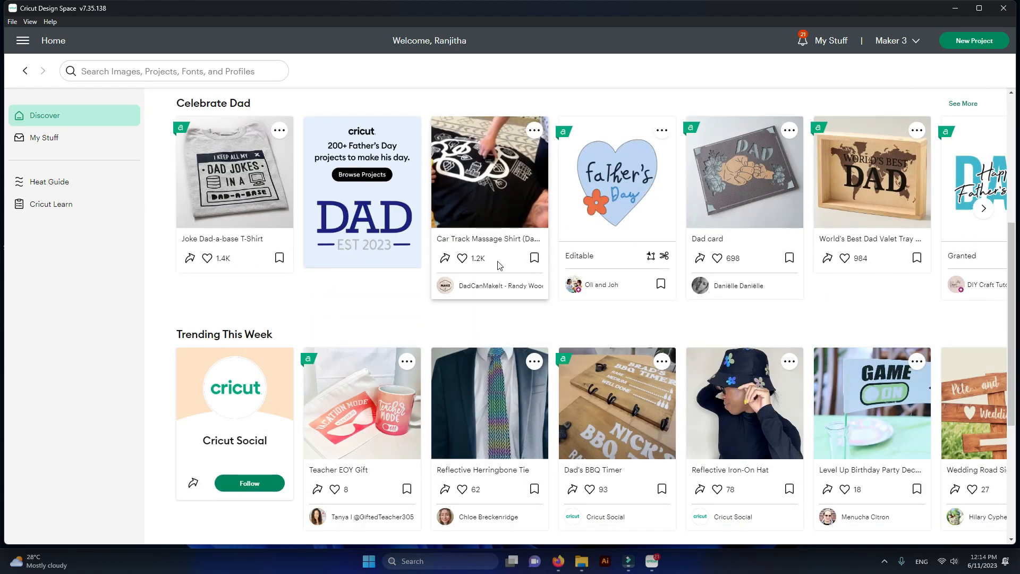
{"action": "scroll", "coordinate": [500, 265], "scroll_direction": "up", "scroll_amount": 17}
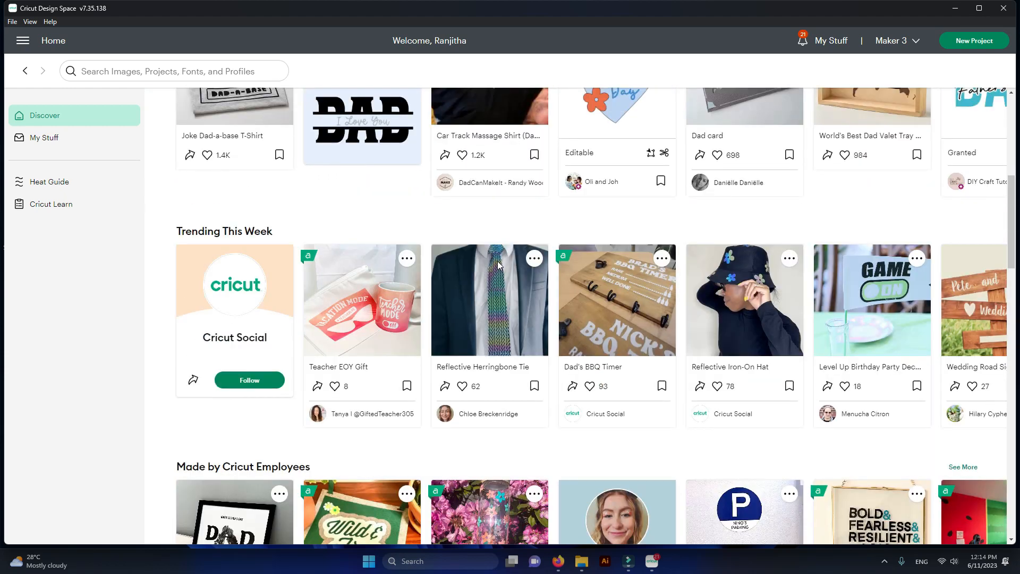
{"action": "scroll", "coordinate": [657, 458], "scroll_direction": "down", "scroll_amount": 5}
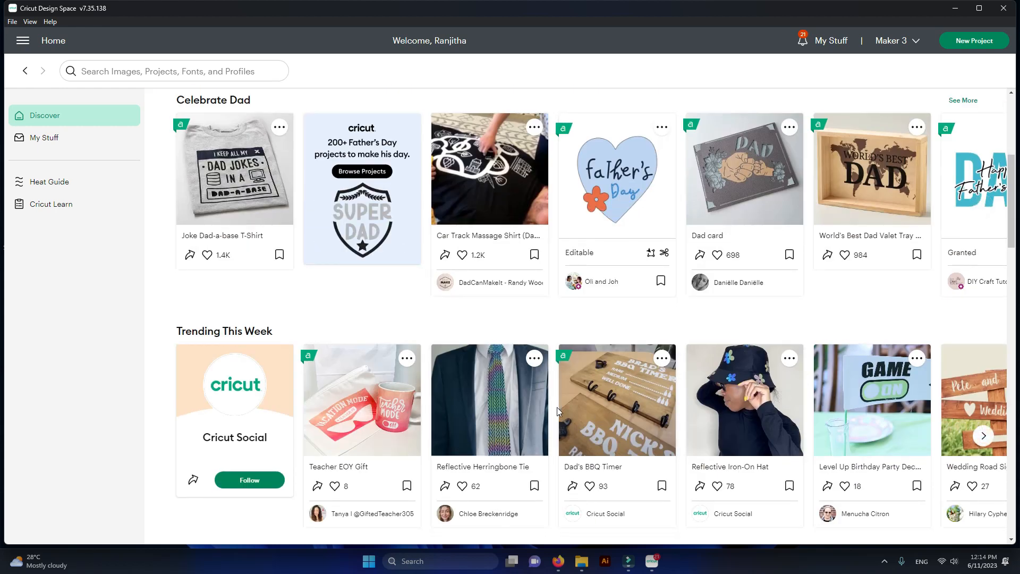
{"action": "scroll", "coordinate": [557, 407], "scroll_direction": "down", "scroll_amount": 12}
{"action": "scroll", "coordinate": [497, 428], "scroll_direction": "up", "scroll_amount": 17}
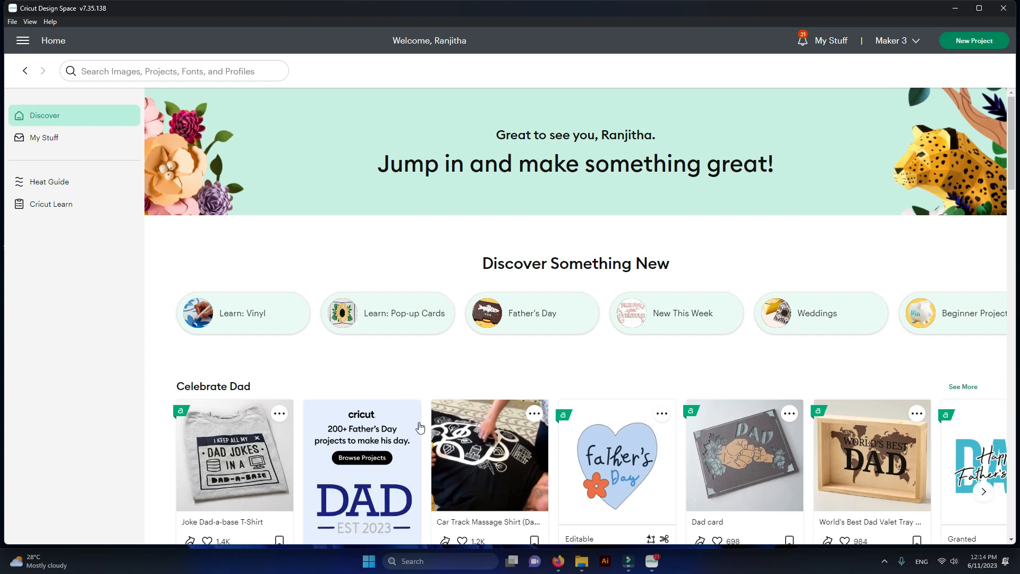
{"action": "scroll", "coordinate": [307, 428], "scroll_direction": "down", "scroll_amount": 5}
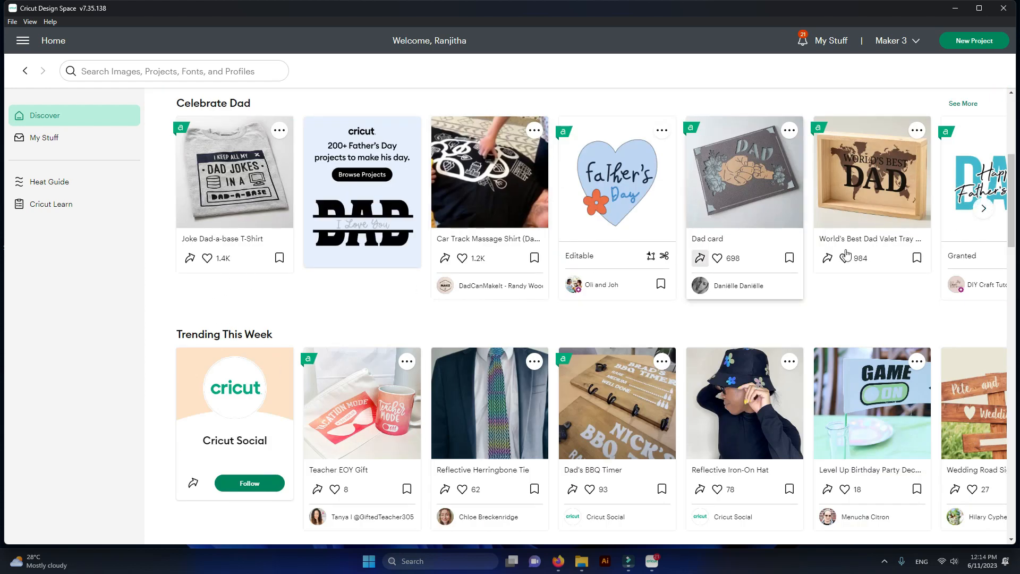
{"action": "scroll", "coordinate": [419, 332], "scroll_direction": "down", "scroll_amount": 3}
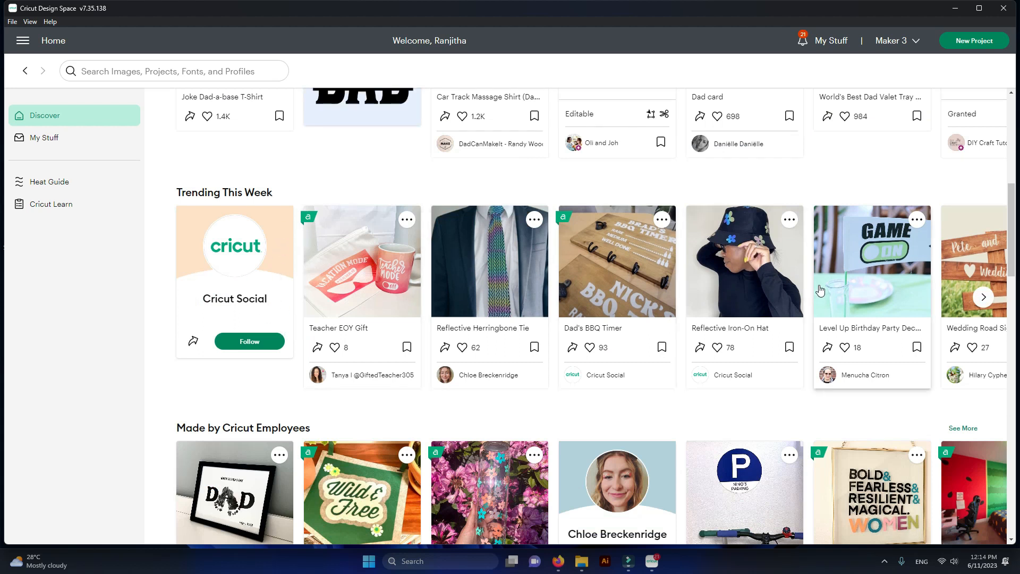
{"action": "scroll", "coordinate": [639, 289], "scroll_direction": "down", "scroll_amount": 3}
{"action": "scroll", "coordinate": [627, 255], "scroll_direction": "up", "scroll_amount": 6}
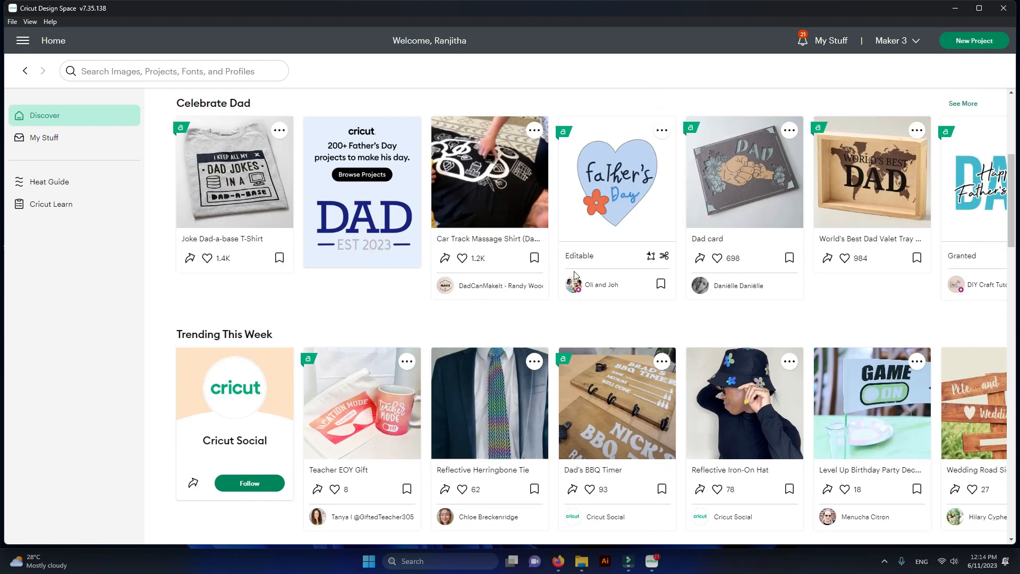
{"action": "scroll", "coordinate": [433, 439], "scroll_direction": "down", "scroll_amount": 3}
{"action": "scroll", "coordinate": [433, 438], "scroll_direction": "down", "scroll_amount": 12}
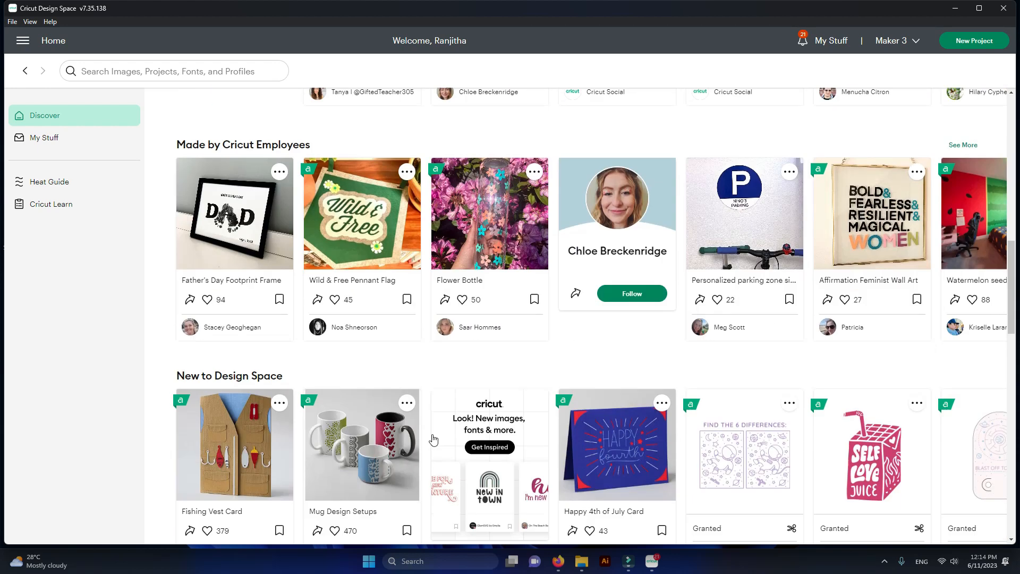
{"action": "scroll", "coordinate": [314, 380], "scroll_direction": "down", "scroll_amount": 6}
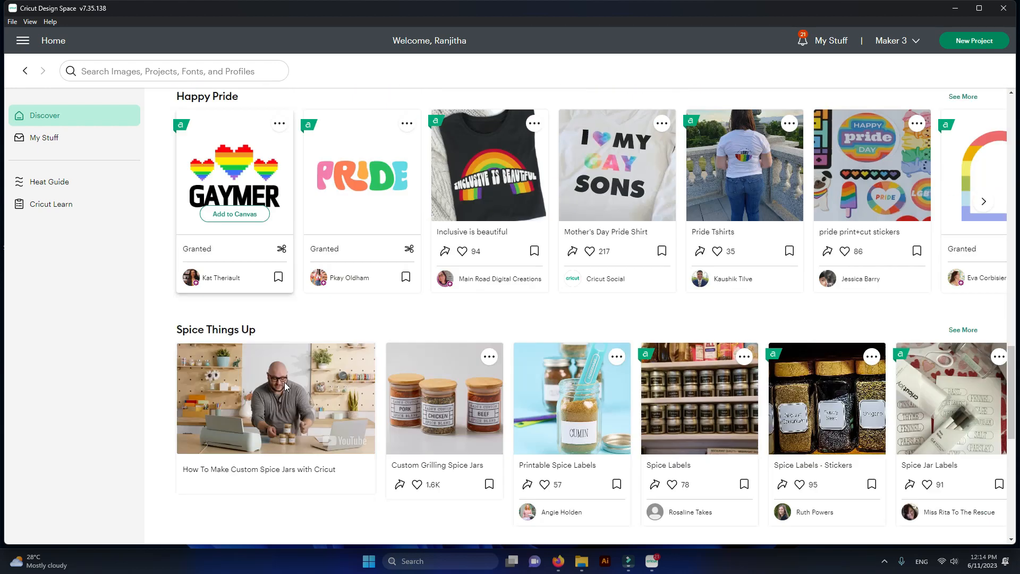
{"action": "scroll", "coordinate": [489, 431], "scroll_direction": "down", "scroll_amount": 6}
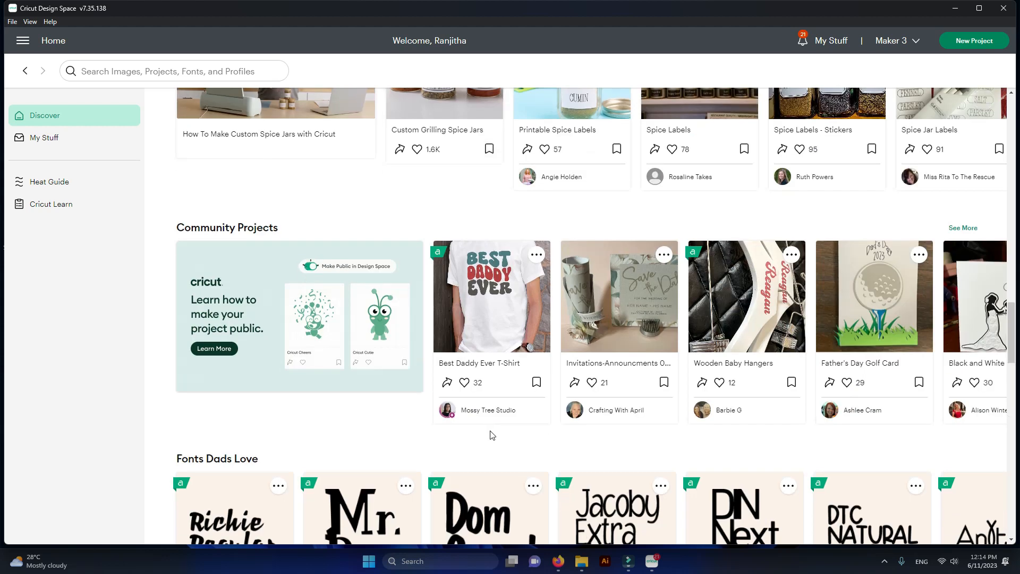
{"action": "scroll", "coordinate": [489, 433], "scroll_direction": "down", "scroll_amount": 3}
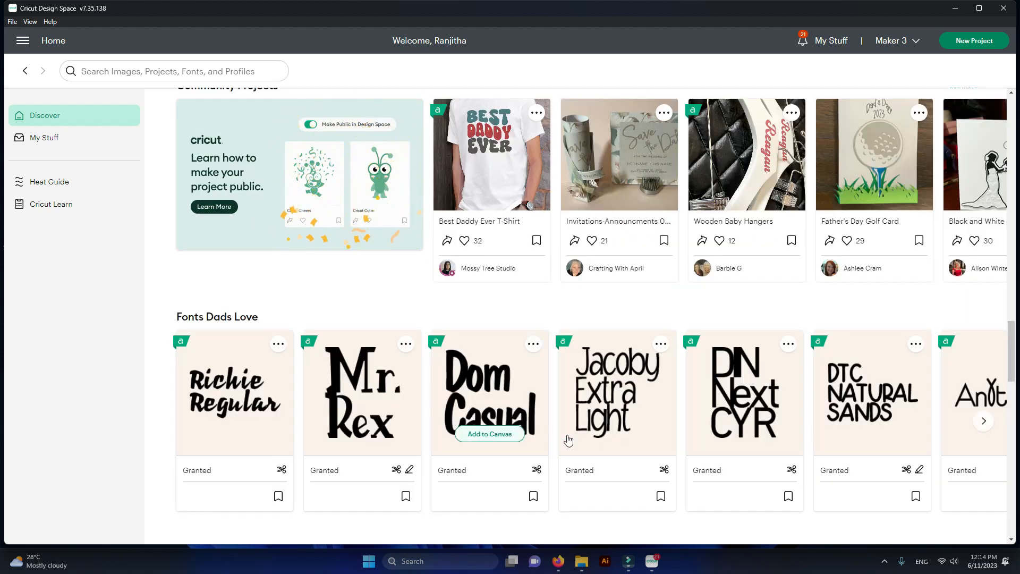
{"action": "scroll", "coordinate": [611, 436], "scroll_direction": "down", "scroll_amount": 3}
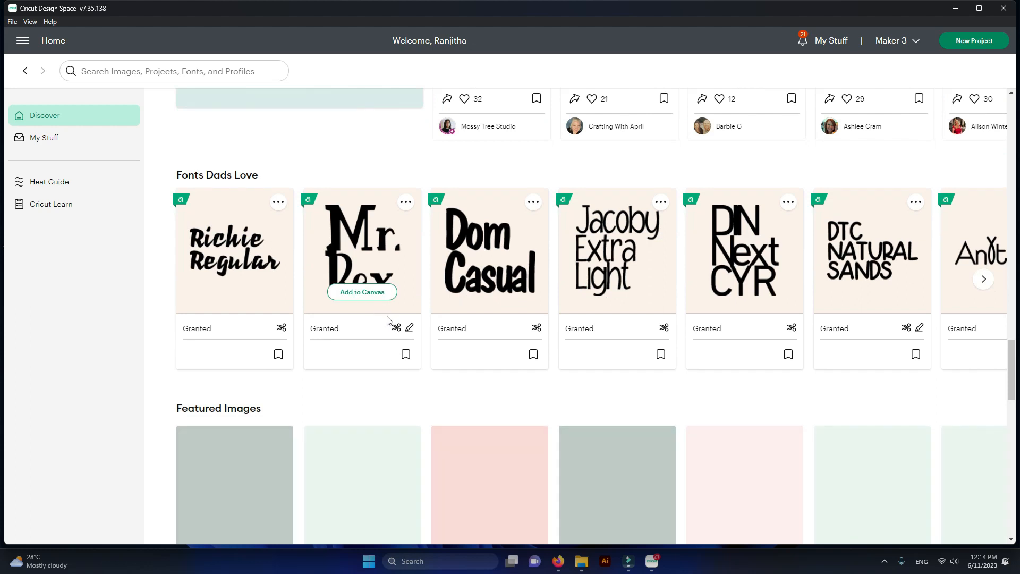
{"action": "scroll", "coordinate": [380, 311], "scroll_direction": "down", "scroll_amount": 3}
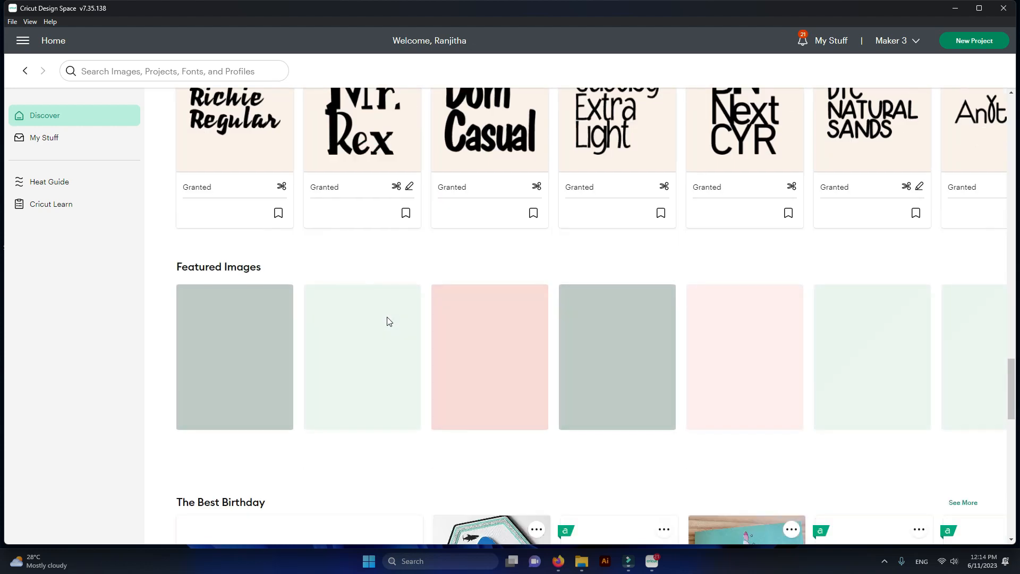
{"action": "scroll", "coordinate": [380, 328], "scroll_direction": "down", "scroll_amount": 6}
{"action": "scroll", "coordinate": [380, 329], "scroll_direction": "down", "scroll_amount": 2}
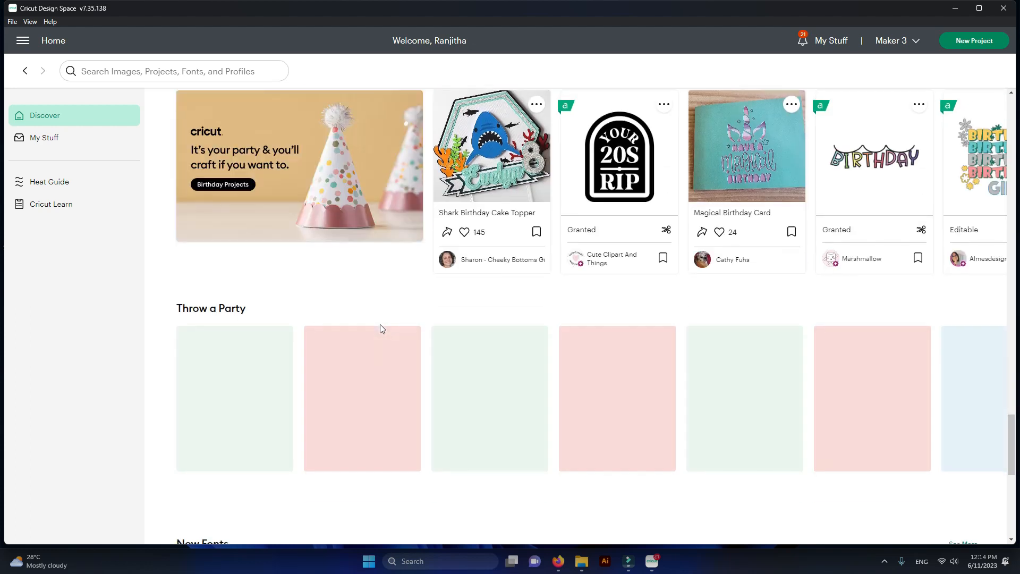
{"action": "scroll", "coordinate": [406, 396], "scroll_direction": "down", "scroll_amount": 5}
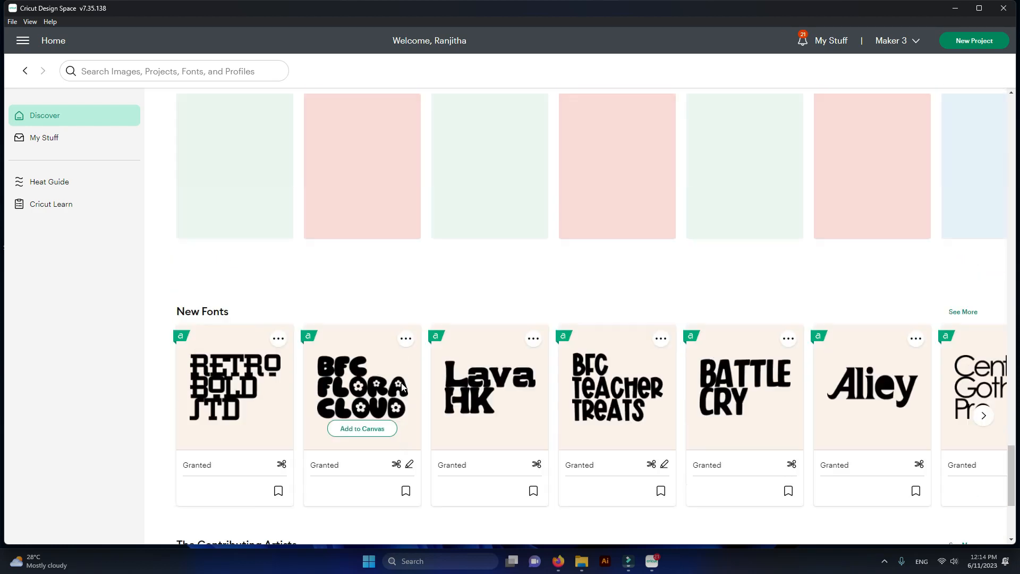
{"action": "scroll", "coordinate": [403, 386], "scroll_direction": "up", "scroll_amount": 15}
{"action": "scroll", "coordinate": [403, 386], "scroll_direction": "up", "scroll_amount": 20}
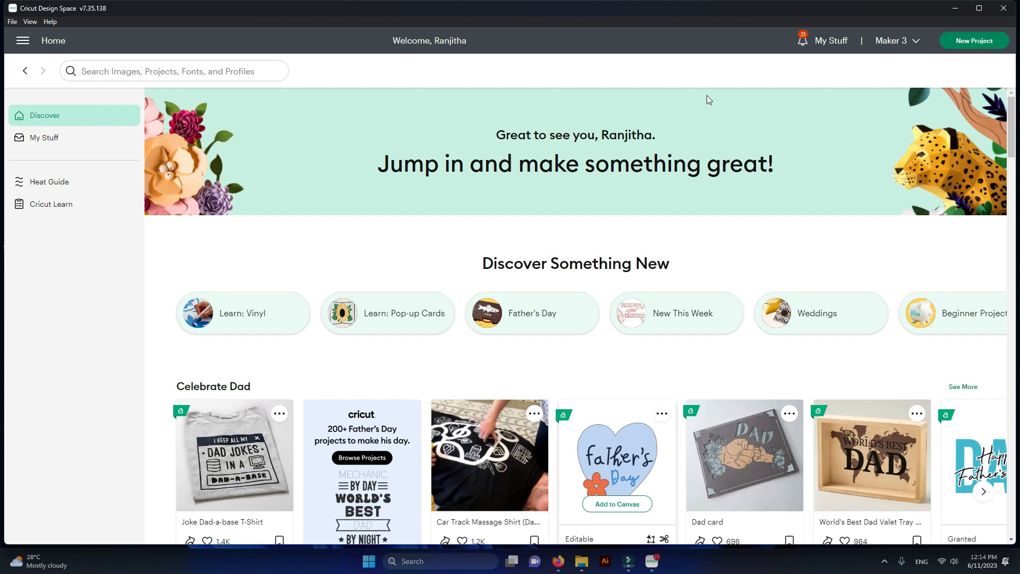
Check the available Cricut machine models without changing the selected machine.
{"action": "left_click", "coordinate": [915, 41]}
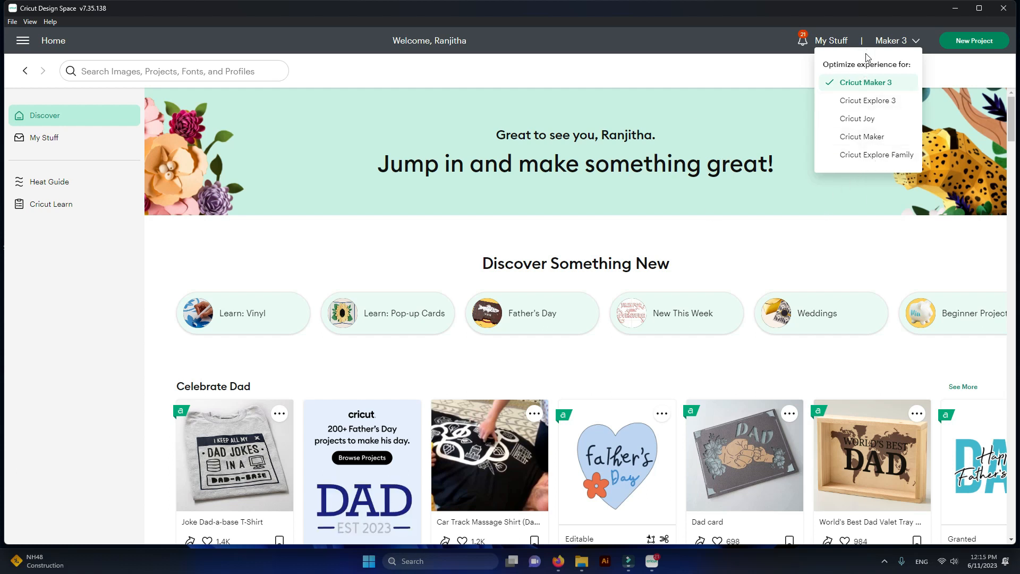
{"action": "left_click", "coordinate": [842, 235]}
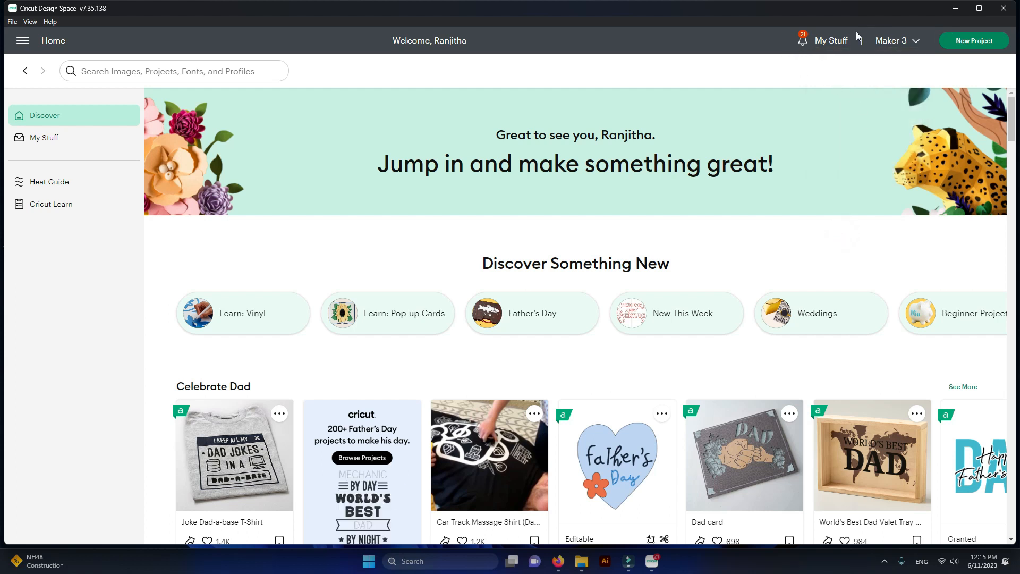
Open My Stuff and look through the saved projects under My Projects.
{"action": "left_click", "coordinate": [838, 46]}
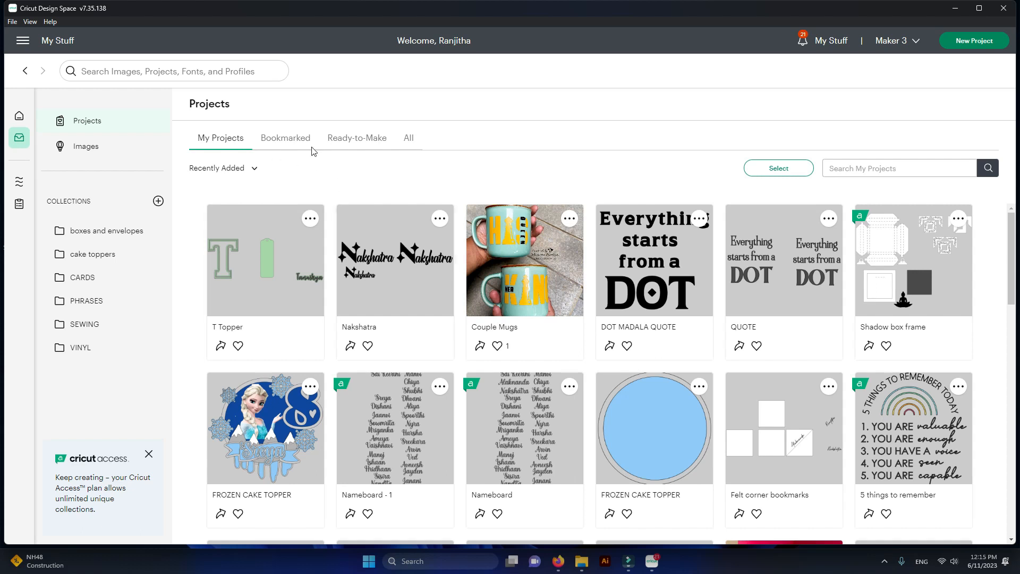
{"action": "scroll", "coordinate": [441, 282], "scroll_direction": "down", "scroll_amount": 10}
{"action": "scroll", "coordinate": [441, 281], "scroll_direction": "down", "scroll_amount": 10}
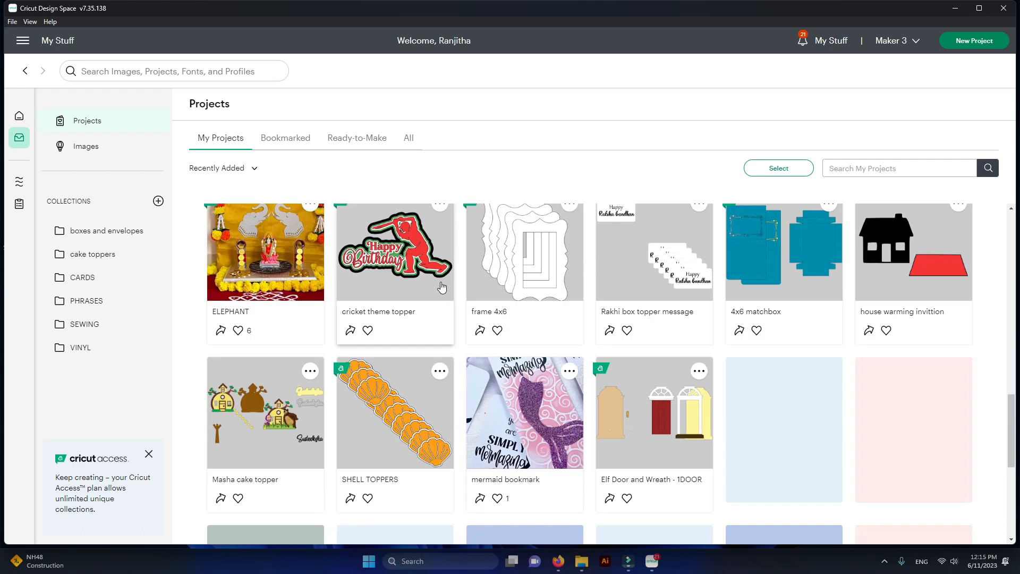
{"action": "scroll", "coordinate": [441, 287], "scroll_direction": "up", "scroll_amount": 10}
{"action": "scroll", "coordinate": [440, 287], "scroll_direction": "up", "scroll_amount": 5}
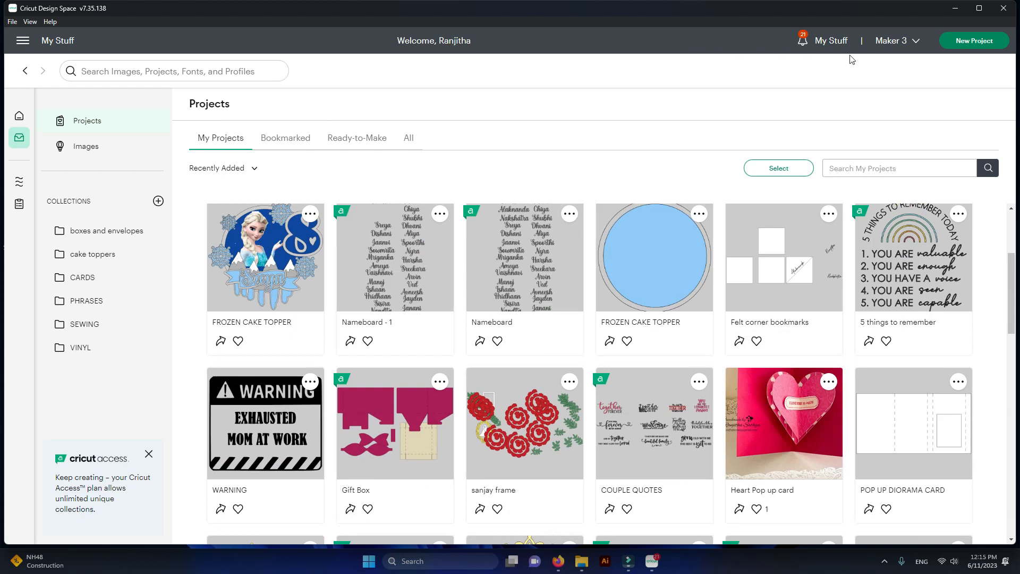
Return to Home, bookmark the Joke Dad-a-base T-Shirt project under Celebrate Dad, and dismiss the Add to Collection offer.
{"action": "left_click", "coordinate": [27, 42]}
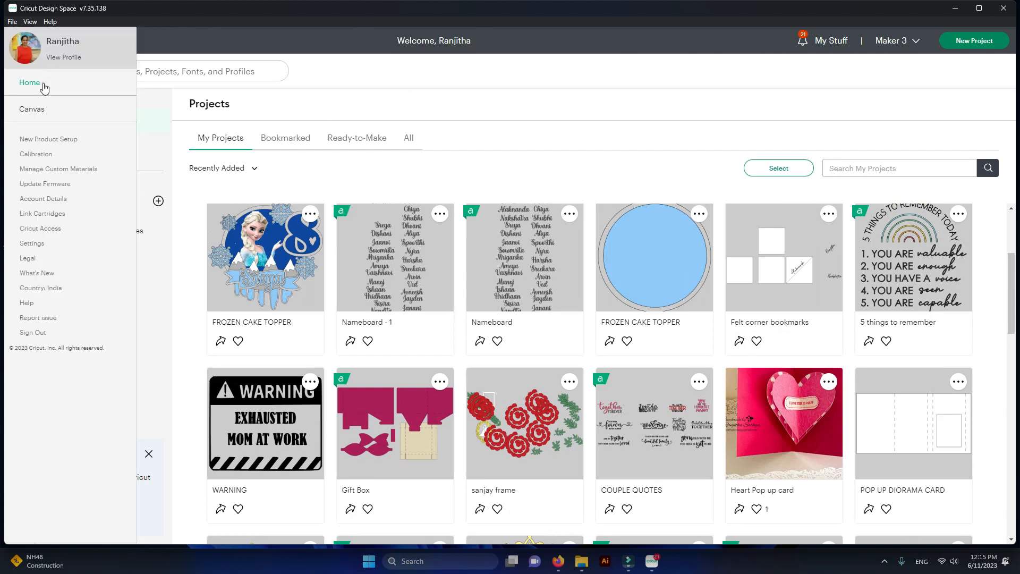
{"action": "left_click", "coordinate": [41, 82]}
{"action": "scroll", "coordinate": [353, 257], "scroll_direction": "down", "scroll_amount": 8}
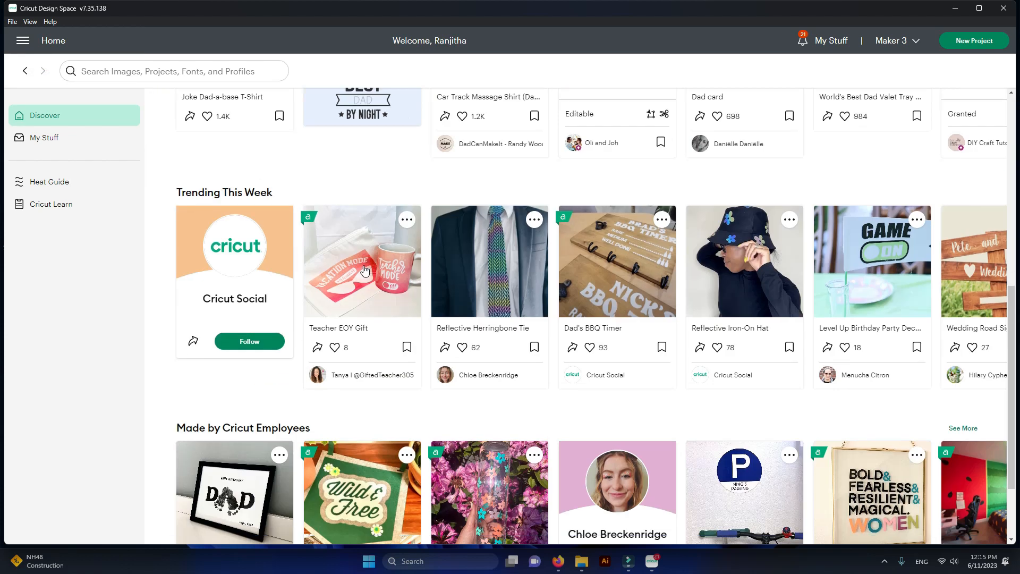
{"action": "scroll", "coordinate": [182, 284], "scroll_direction": "up", "scroll_amount": 5}
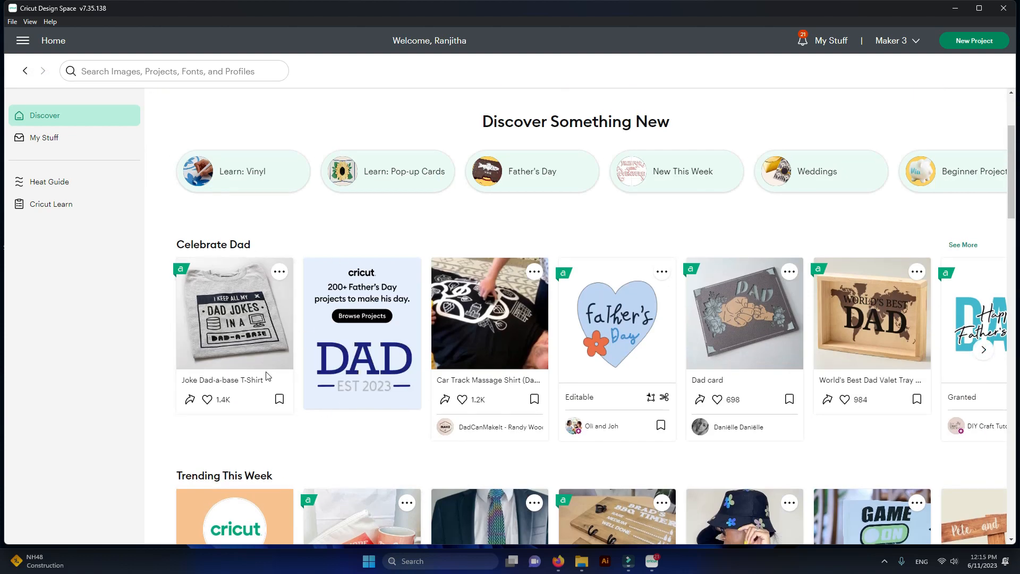
{"action": "left_click", "coordinate": [279, 400]}
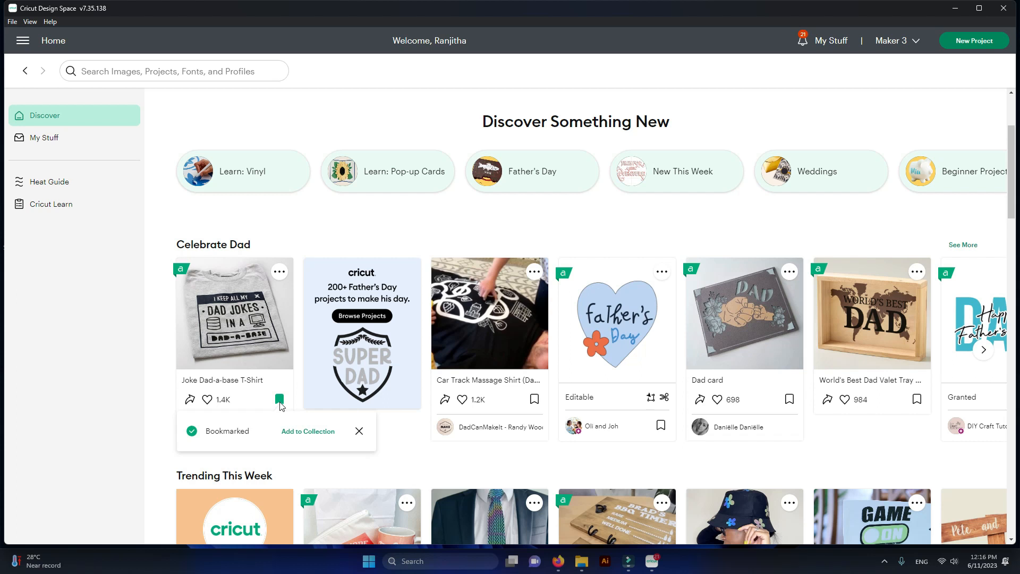
{"action": "left_click", "coordinate": [359, 431]}
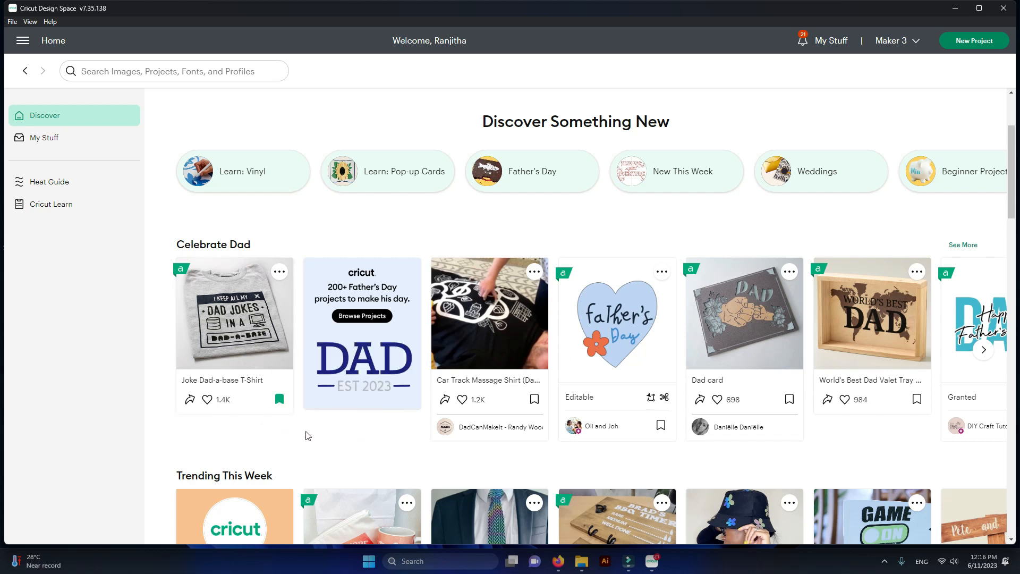
Open the bookmarked projects in My Stuff and look through them.
{"action": "scroll", "coordinate": [360, 457], "scroll_direction": "down", "scroll_amount": 5}
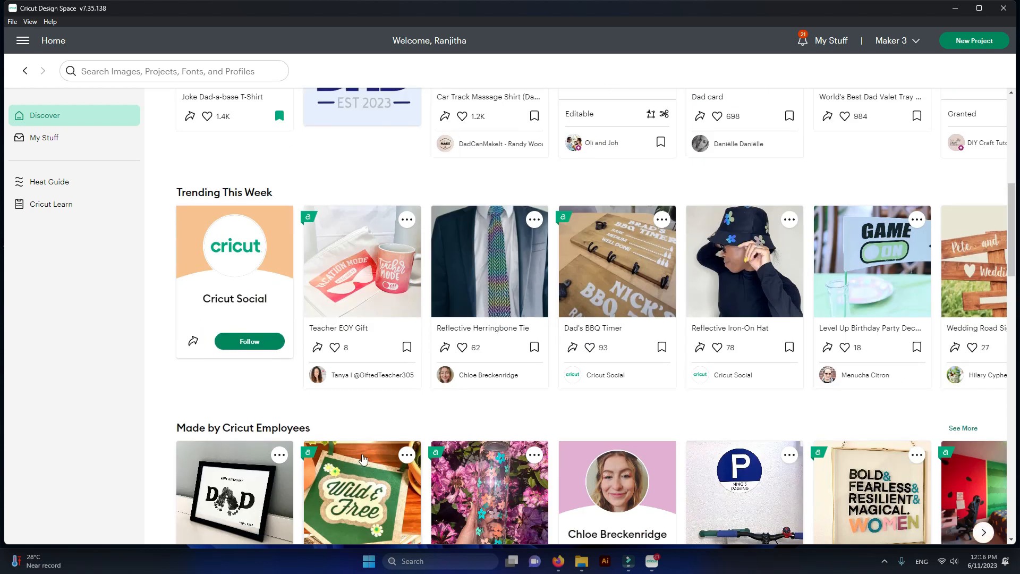
{"action": "scroll", "coordinate": [362, 458], "scroll_direction": "up", "scroll_amount": 8}
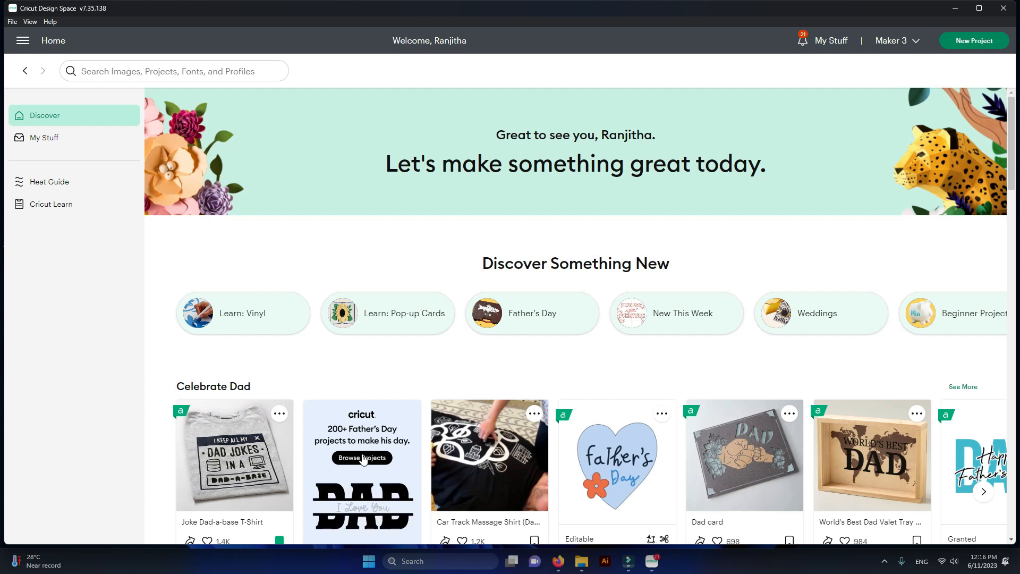
{"action": "scroll", "coordinate": [299, 431], "scroll_direction": "down", "scroll_amount": 5}
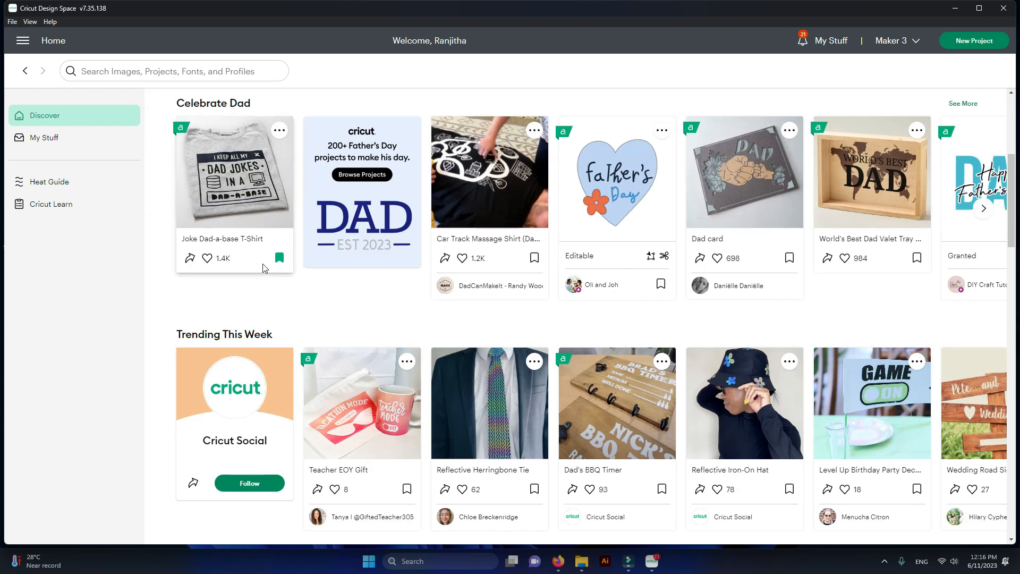
{"action": "scroll", "coordinate": [560, 330], "scroll_direction": "up", "scroll_amount": 5}
{"action": "left_click", "coordinate": [845, 47]}
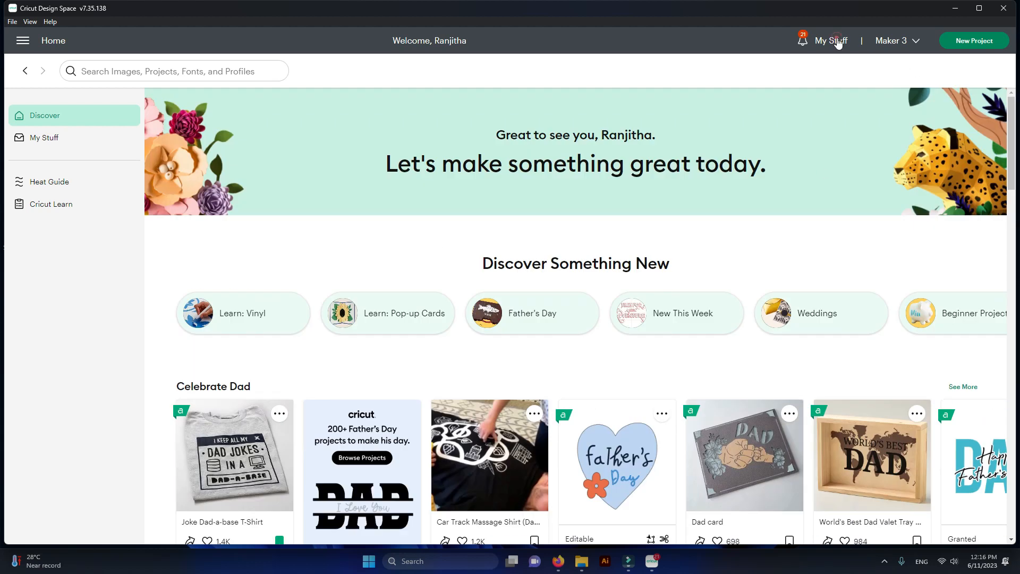
{"action": "left_click", "coordinate": [273, 140]}
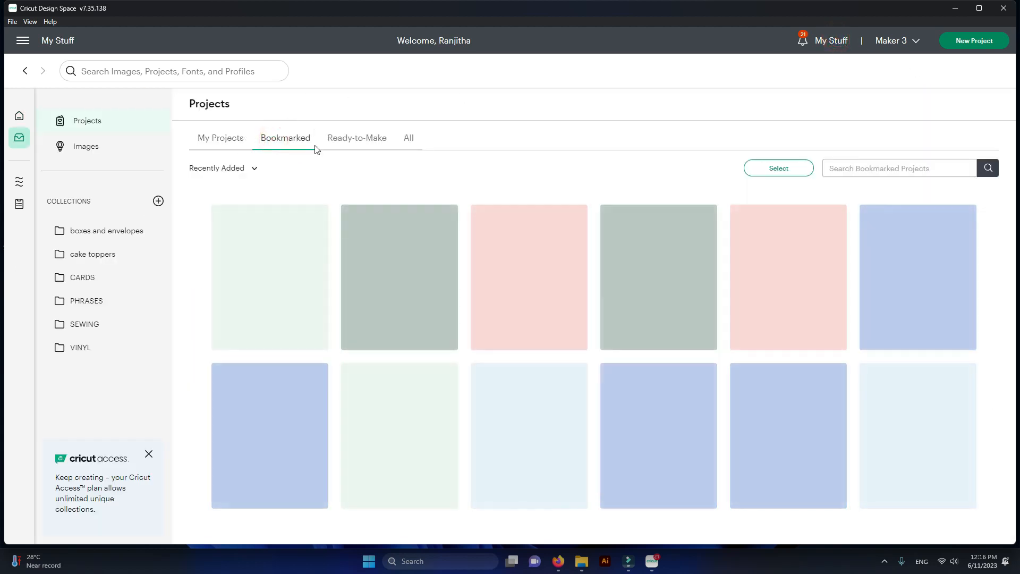
{"action": "scroll", "coordinate": [375, 258], "scroll_direction": "down", "scroll_amount": 15}
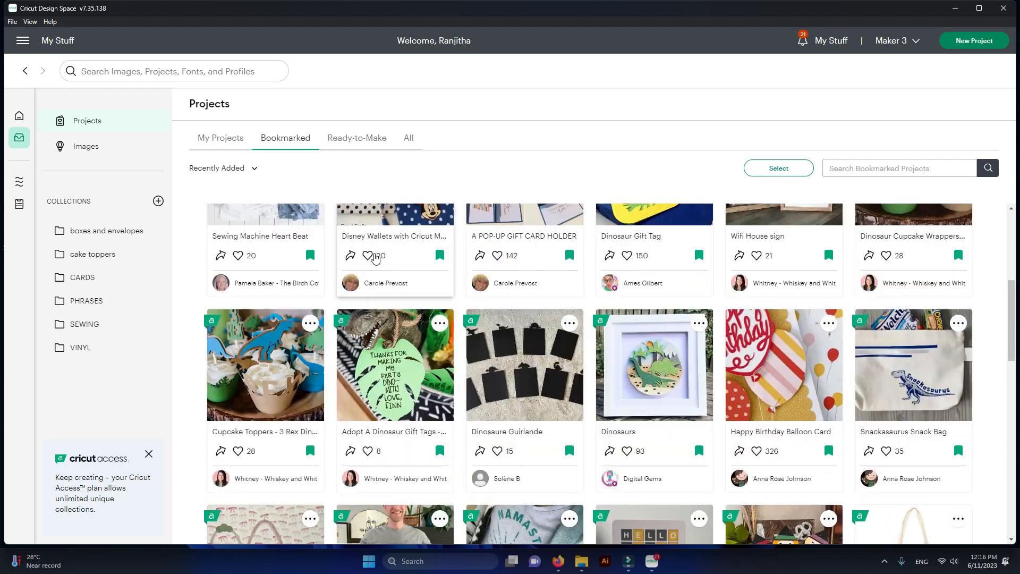
Leave the bookmarked projects for the Home page and start a new project on a blank canvas.
{"action": "scroll", "coordinate": [373, 343], "scroll_direction": "up", "scroll_amount": 15}
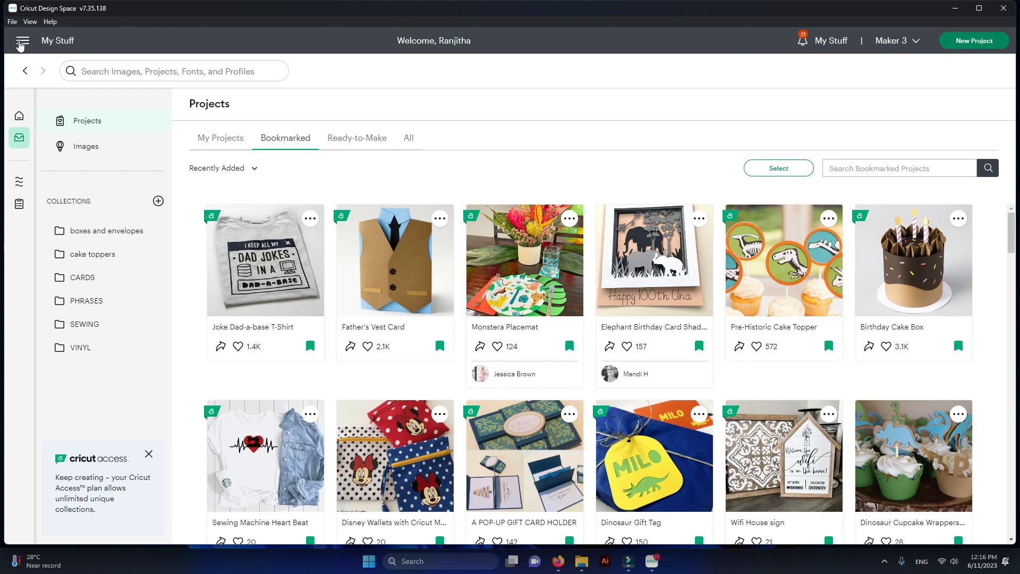
{"action": "left_click", "coordinate": [21, 42]}
{"action": "left_click", "coordinate": [29, 82]}
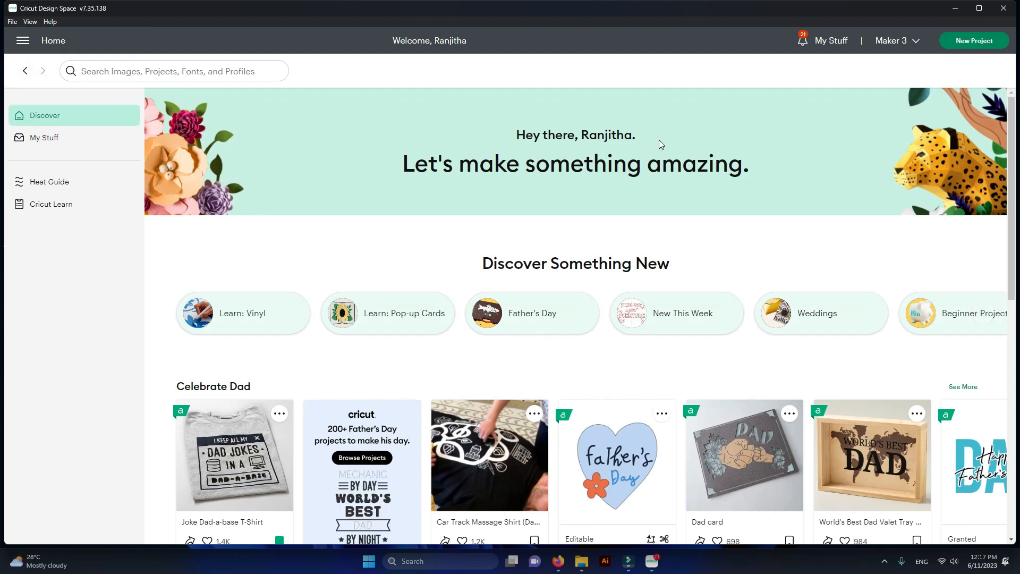
{"action": "left_click", "coordinate": [20, 42]}
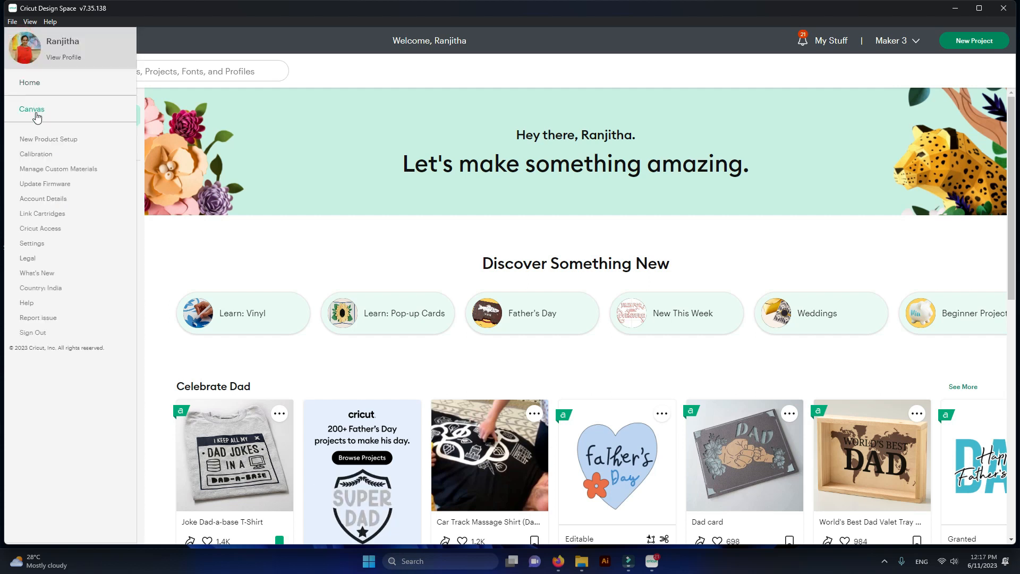
{"action": "left_click", "coordinate": [158, 46]}
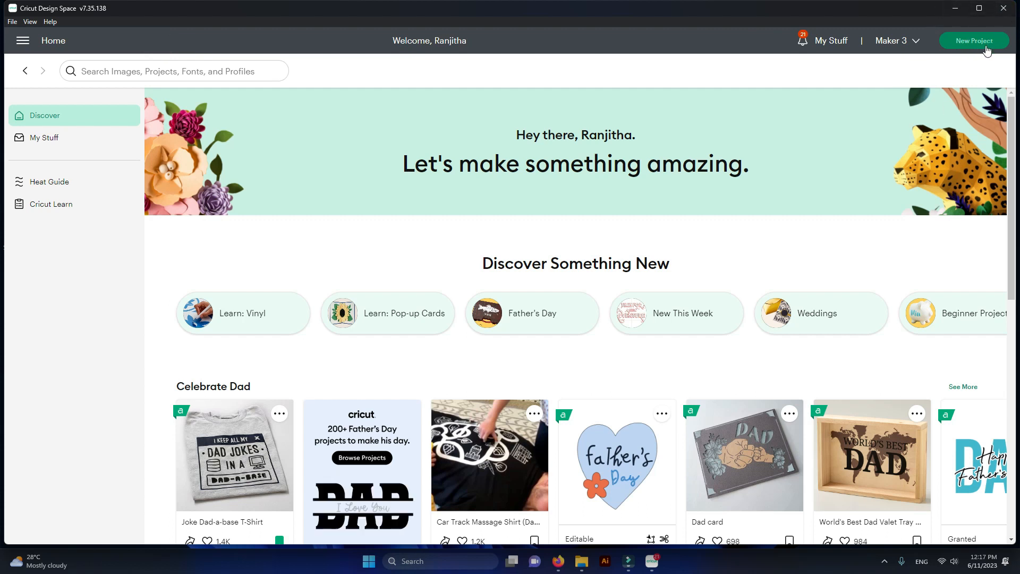
{"action": "left_click", "coordinate": [965, 45]}
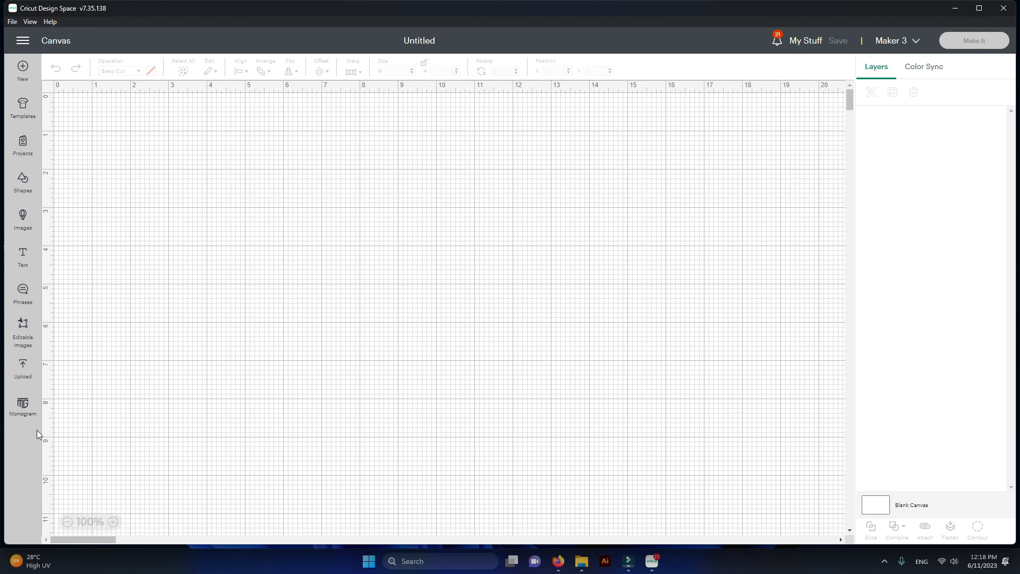
Open the Templates library and look through the available product templates.
{"action": "left_click", "coordinate": [24, 110]}
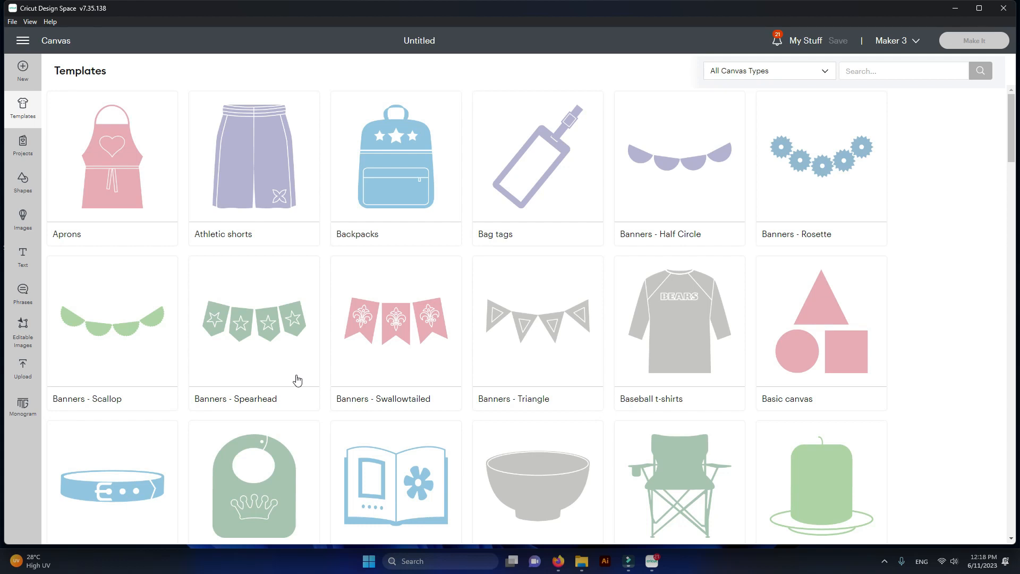
{"action": "scroll", "coordinate": [297, 378], "scroll_direction": "down", "scroll_amount": 10}
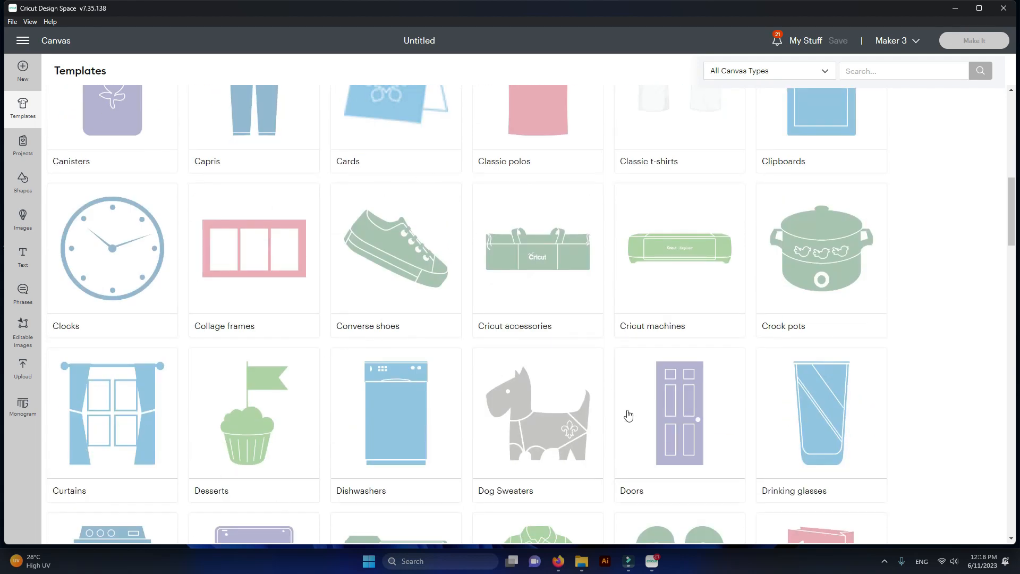
{"action": "scroll", "coordinate": [628, 413], "scroll_direction": "up", "scroll_amount": 10}
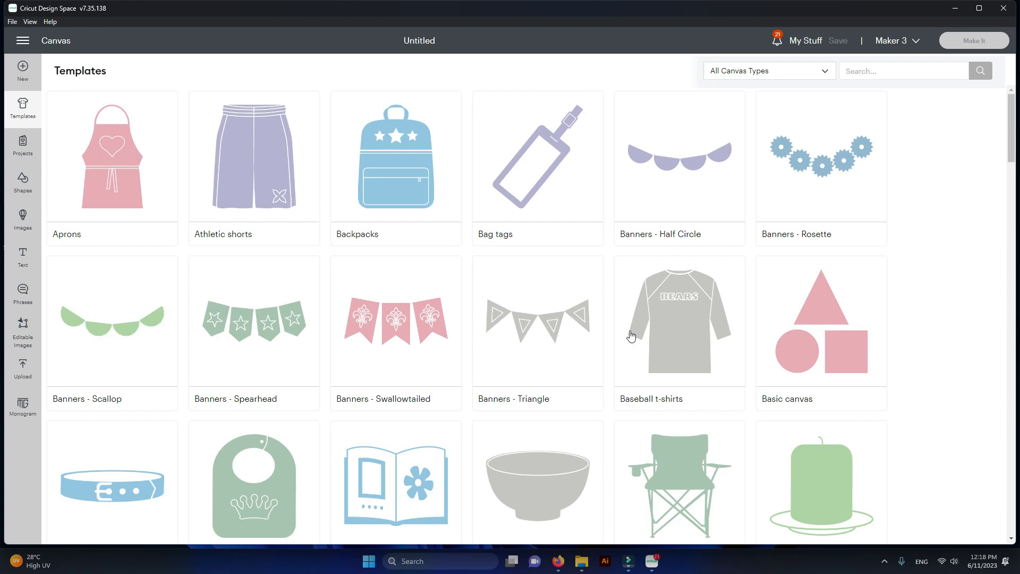
{"action": "left_click", "coordinate": [684, 340]}
{"action": "scroll", "coordinate": [213, 262], "scroll_direction": "down", "scroll_amount": 5}
{"action": "scroll", "coordinate": [215, 260], "scroll_direction": "down", "scroll_amount": 10}
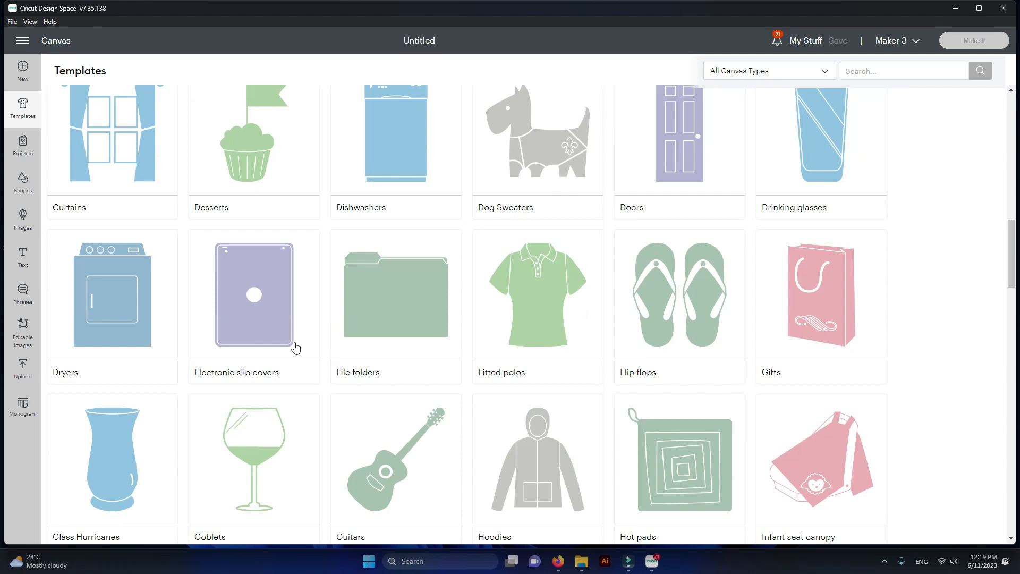
{"action": "scroll", "coordinate": [286, 350], "scroll_direction": "down", "scroll_amount": 3}
{"action": "scroll", "coordinate": [130, 346], "scroll_direction": "down", "scroll_amount": 3}
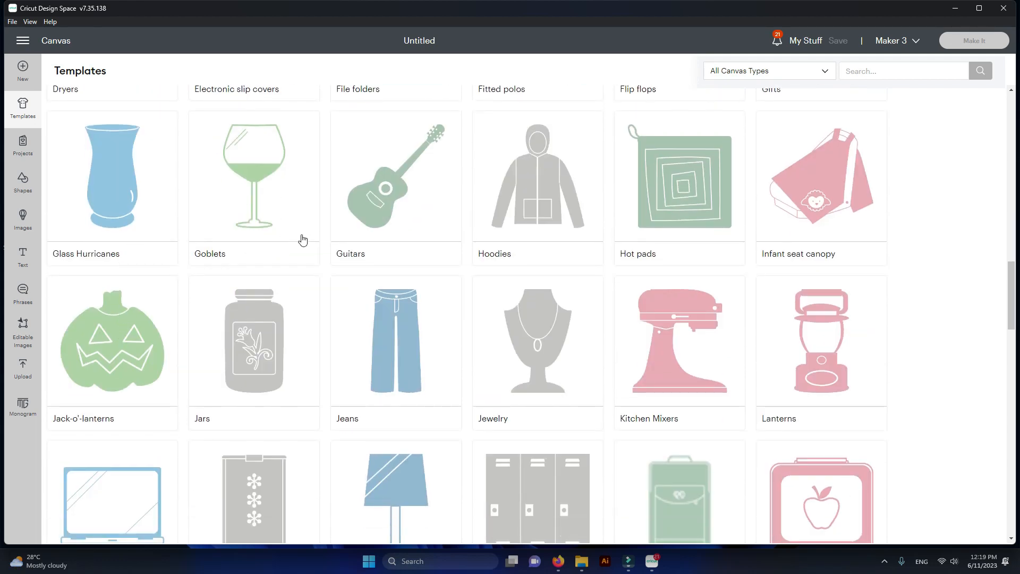
{"action": "scroll", "coordinate": [599, 258], "scroll_direction": "down", "scroll_amount": 6}
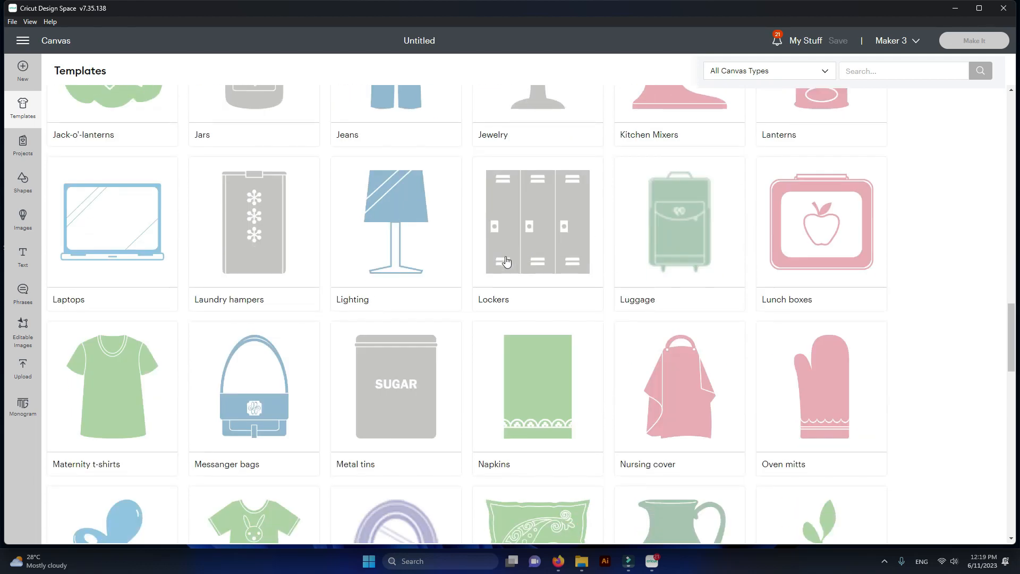
{"action": "scroll", "coordinate": [479, 289], "scroll_direction": "down", "scroll_amount": 3}
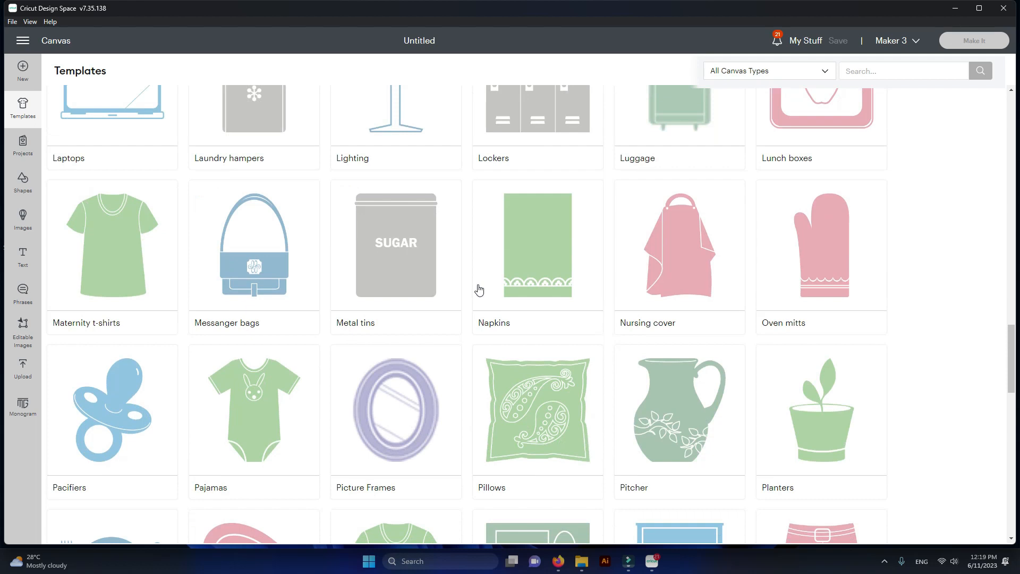
{"action": "scroll", "coordinate": [474, 304], "scroll_direction": "down", "scroll_amount": 6}
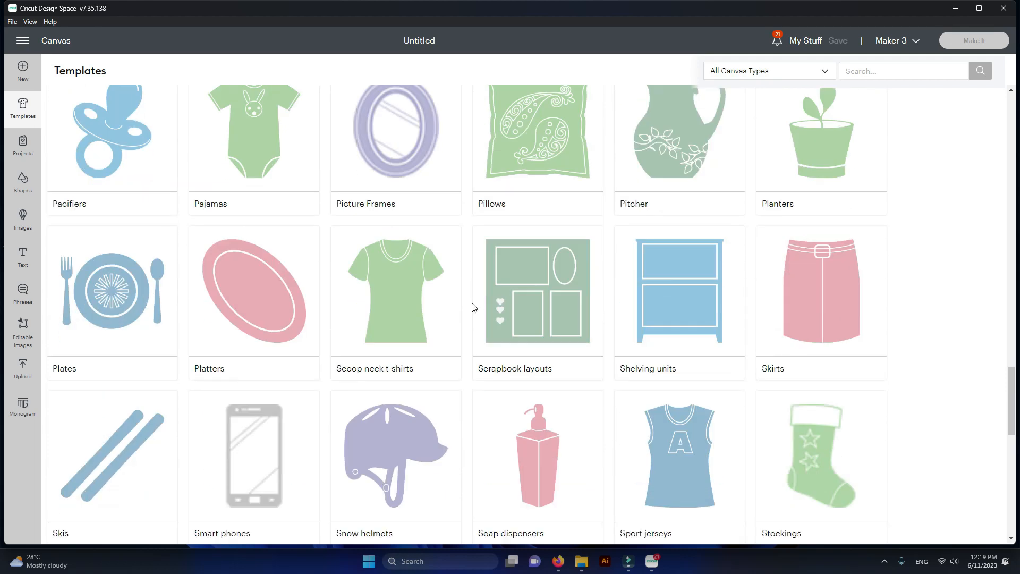
{"action": "scroll", "coordinate": [545, 205], "scroll_direction": "up", "scroll_amount": 3}
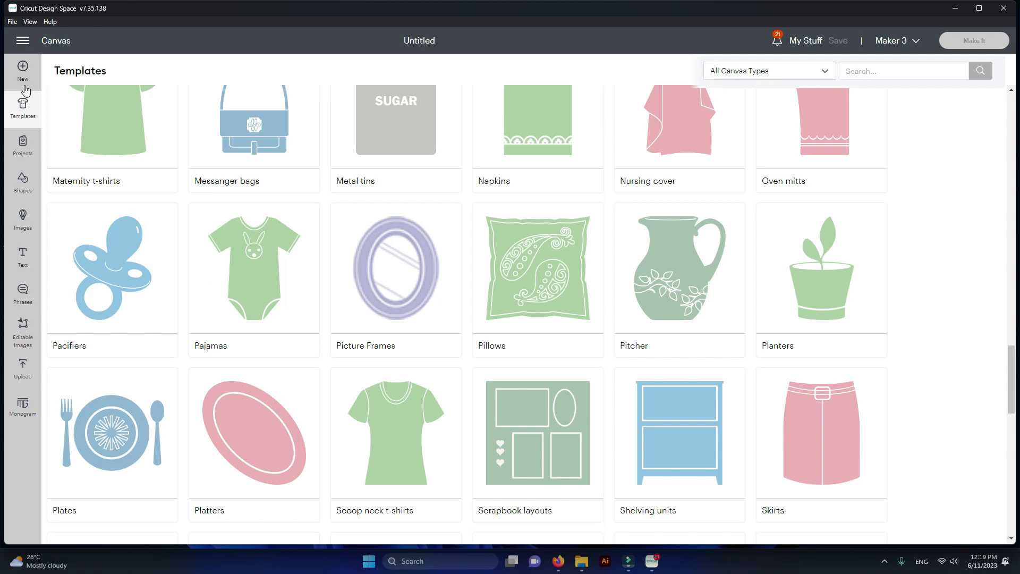
Open the Projects library, skim the projects under All Categories, and show the list of project categories.
{"action": "left_click", "coordinate": [24, 146]}
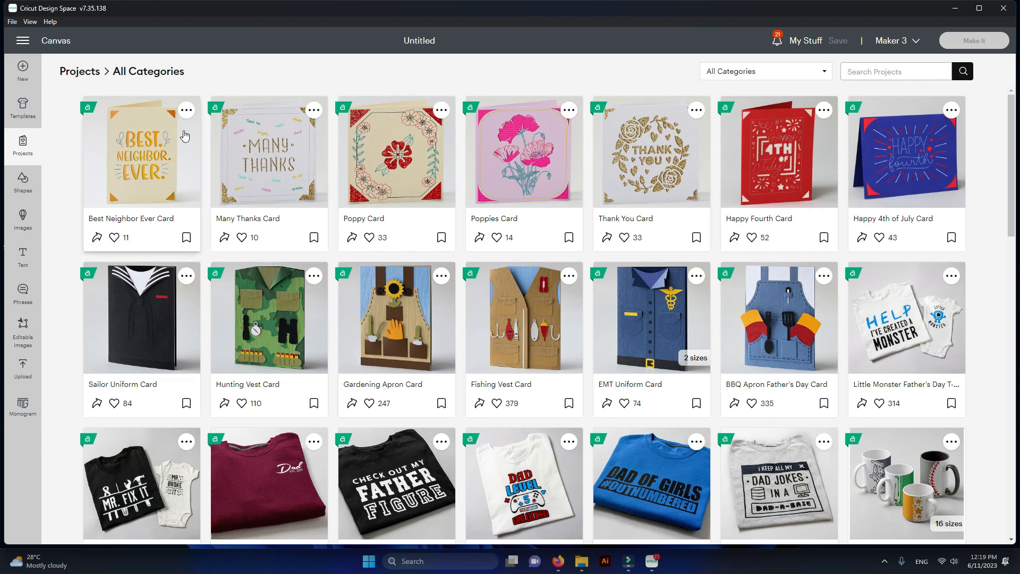
{"action": "scroll", "coordinate": [358, 295], "scroll_direction": "down", "scroll_amount": 15}
{"action": "scroll", "coordinate": [358, 295], "scroll_direction": "up", "scroll_amount": 12}
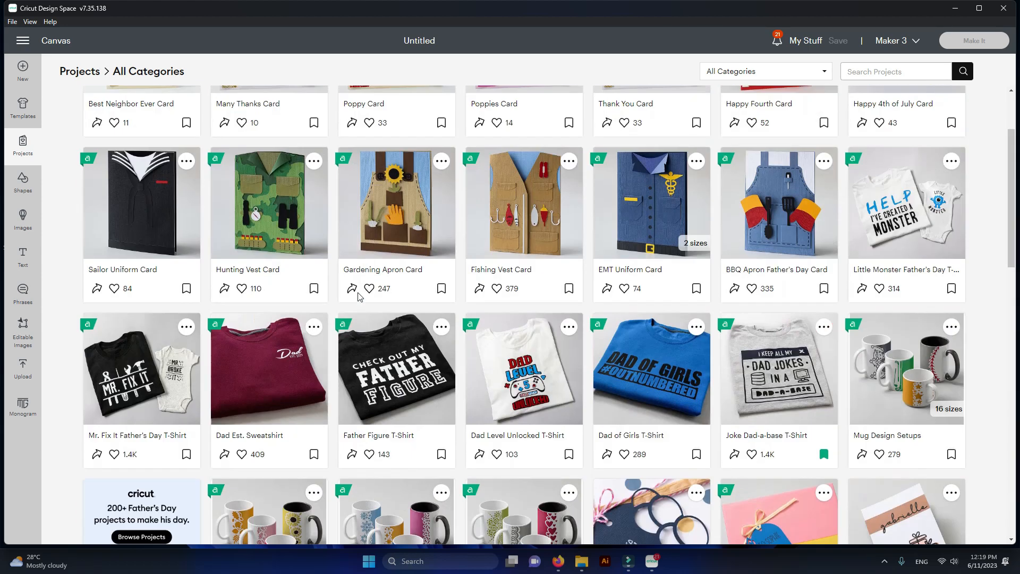
{"action": "scroll", "coordinate": [358, 295], "scroll_direction": "up", "scroll_amount": 3}
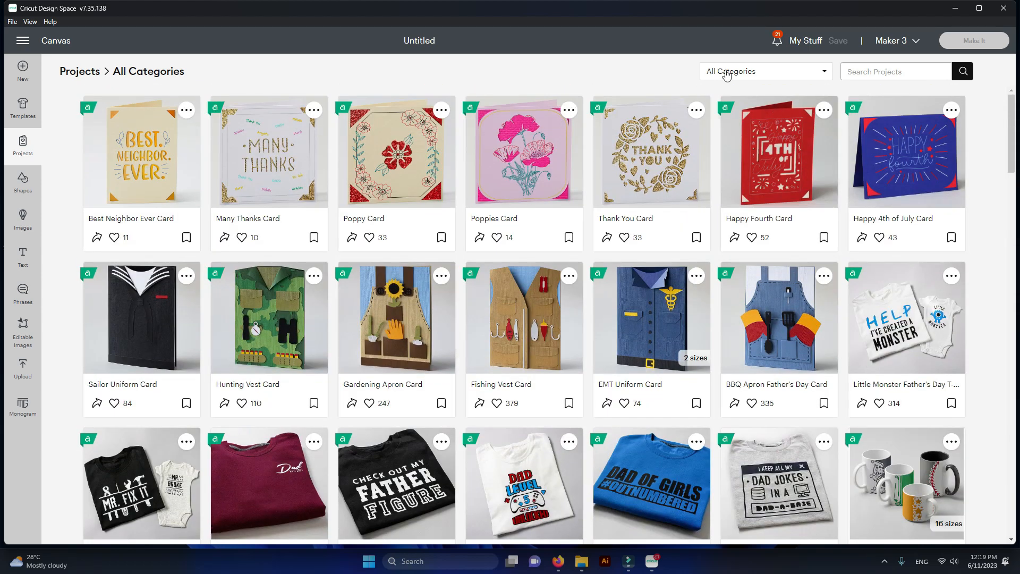
{"action": "left_click", "coordinate": [822, 72]}
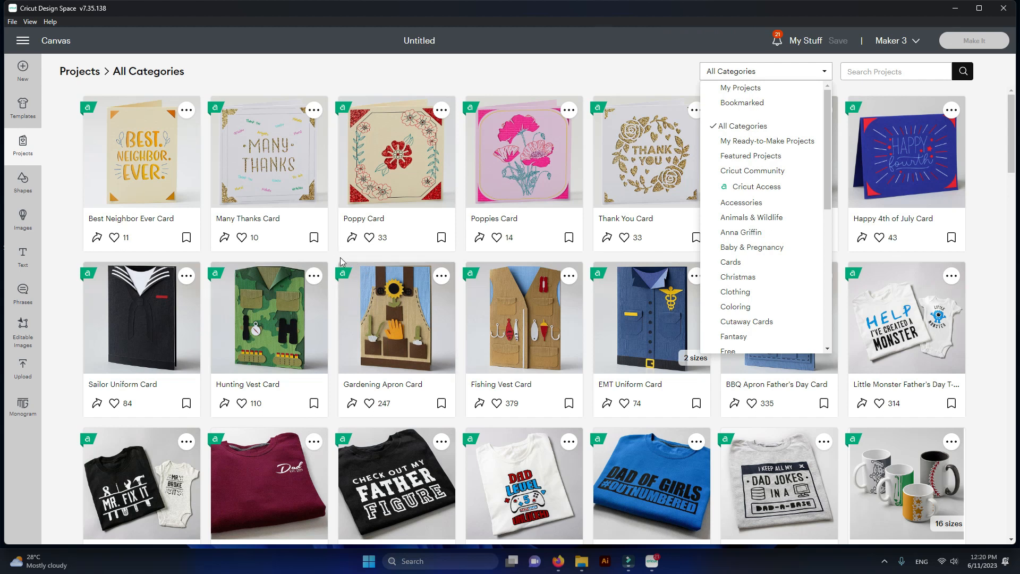
Find the Congrats Grad Money Pull Box project under All Categories and bookmark it.
{"action": "scroll", "coordinate": [360, 296], "scroll_direction": "down", "scroll_amount": 1}
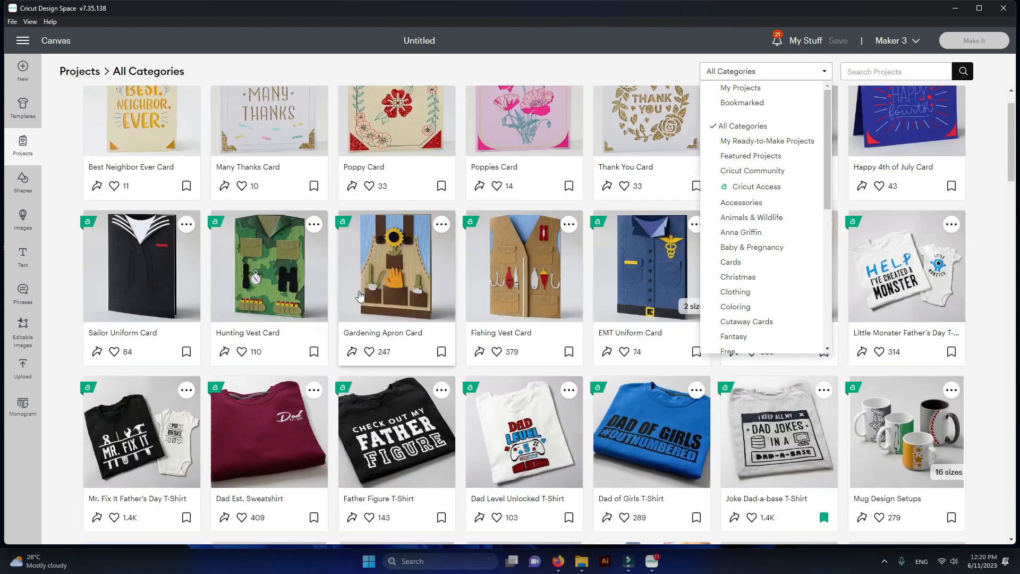
{"action": "scroll", "coordinate": [360, 296], "scroll_direction": "down", "scroll_amount": 4}
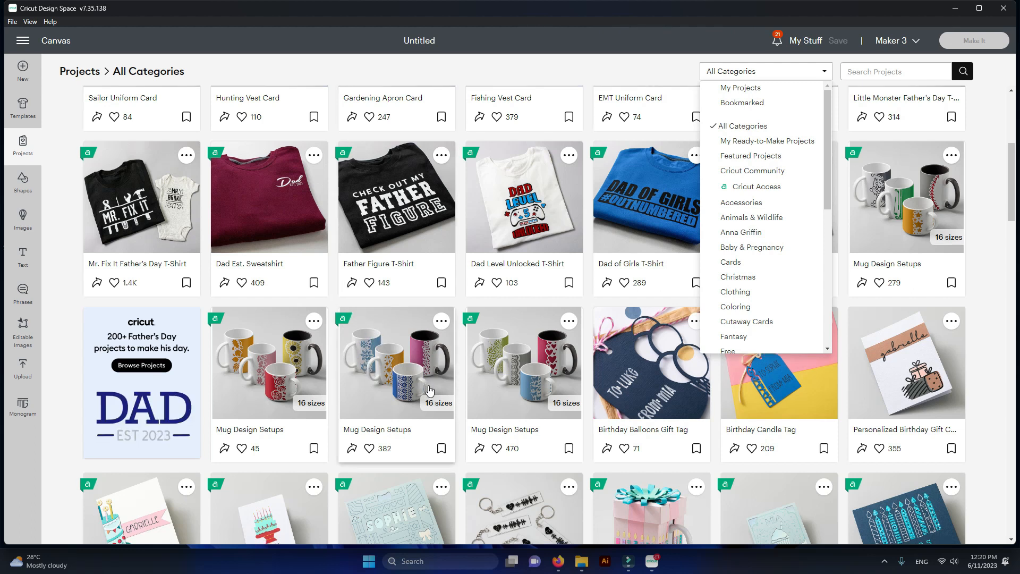
{"action": "scroll", "coordinate": [404, 361], "scroll_direction": "down", "scroll_amount": 6}
{"action": "scroll", "coordinate": [430, 390], "scroll_direction": "up", "scroll_amount": 1}
{"action": "scroll", "coordinate": [430, 390], "scroll_direction": "down", "scroll_amount": 6}
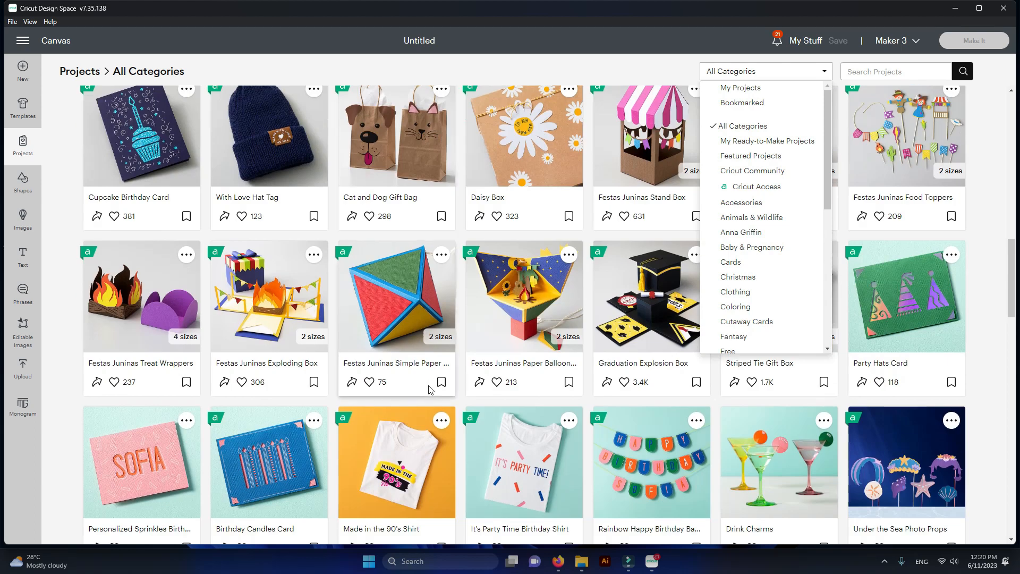
{"action": "scroll", "coordinate": [430, 390], "scroll_direction": "down", "scroll_amount": 1}
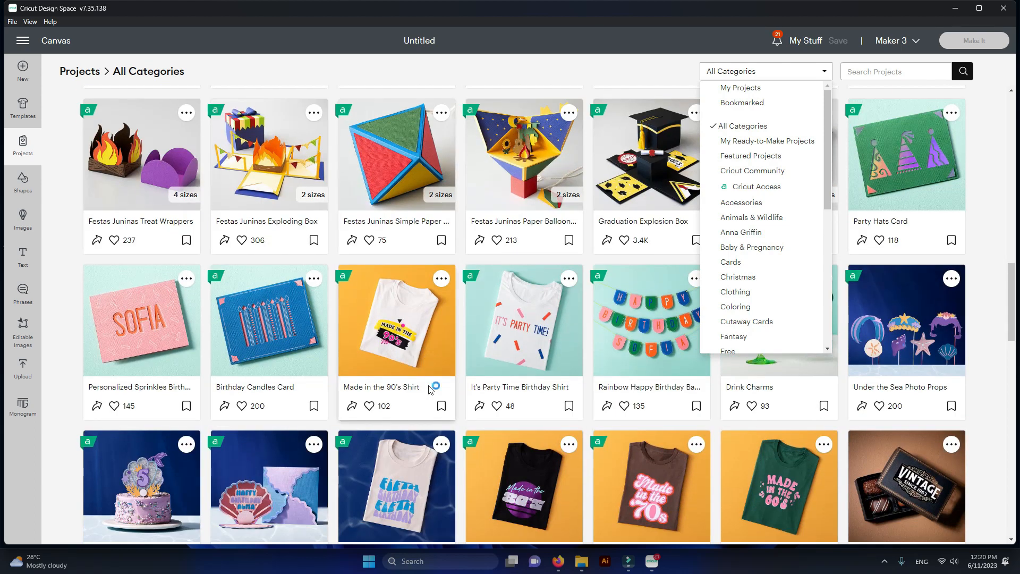
{"action": "scroll", "coordinate": [431, 391], "scroll_direction": "down", "scroll_amount": 5}
{"action": "scroll", "coordinate": [430, 390], "scroll_direction": "down", "scroll_amount": 7}
{"action": "scroll", "coordinate": [430, 391], "scroll_direction": "up", "scroll_amount": 2}
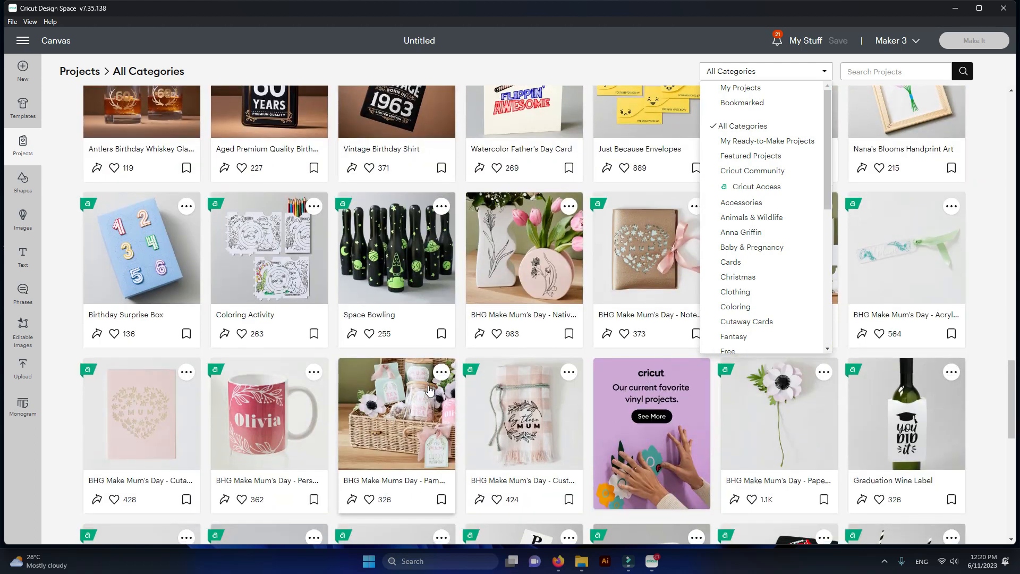
{"action": "scroll", "coordinate": [430, 390], "scroll_direction": "down", "scroll_amount": 5}
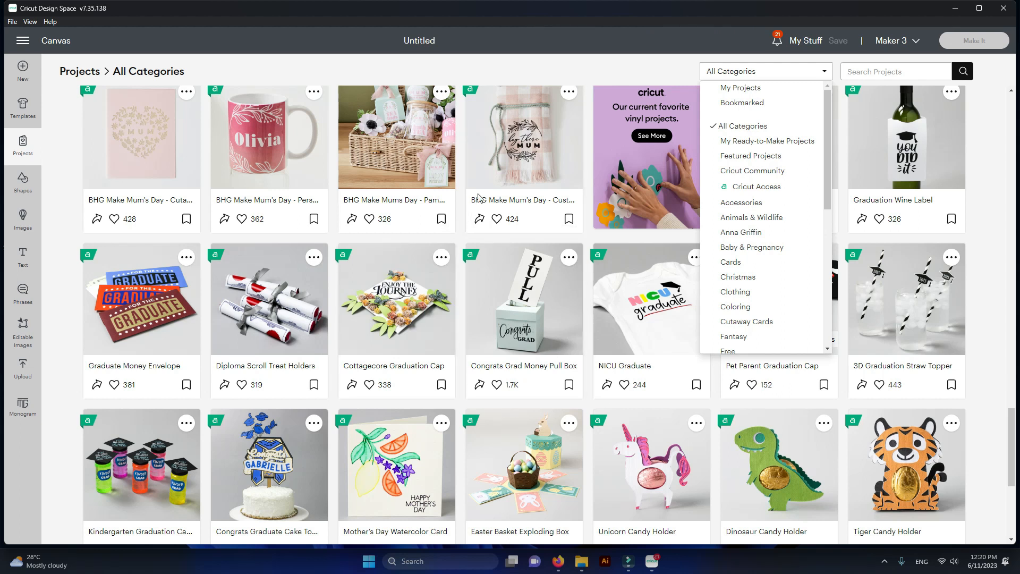
{"action": "left_click", "coordinate": [569, 390]}
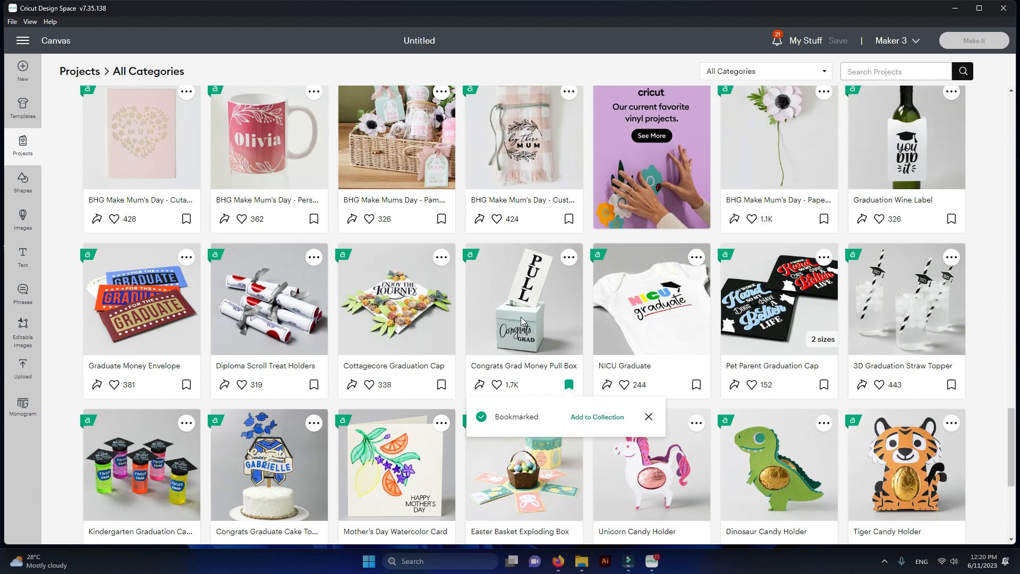
Look through more of the projects listed under All Categories.
{"action": "scroll", "coordinate": [436, 327], "scroll_direction": "down", "scroll_amount": 5}
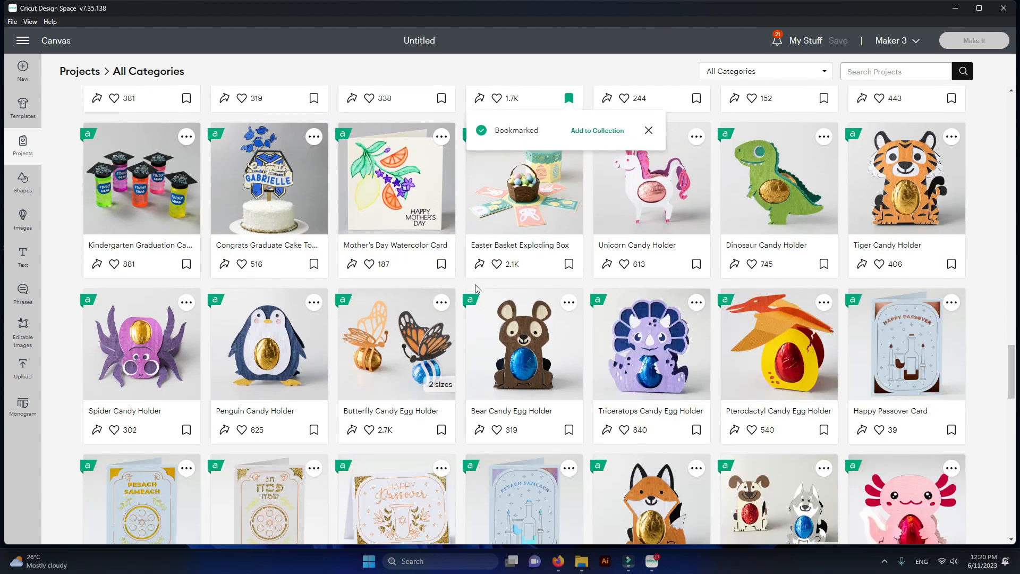
{"action": "scroll", "coordinate": [478, 290], "scroll_direction": "down", "scroll_amount": 3}
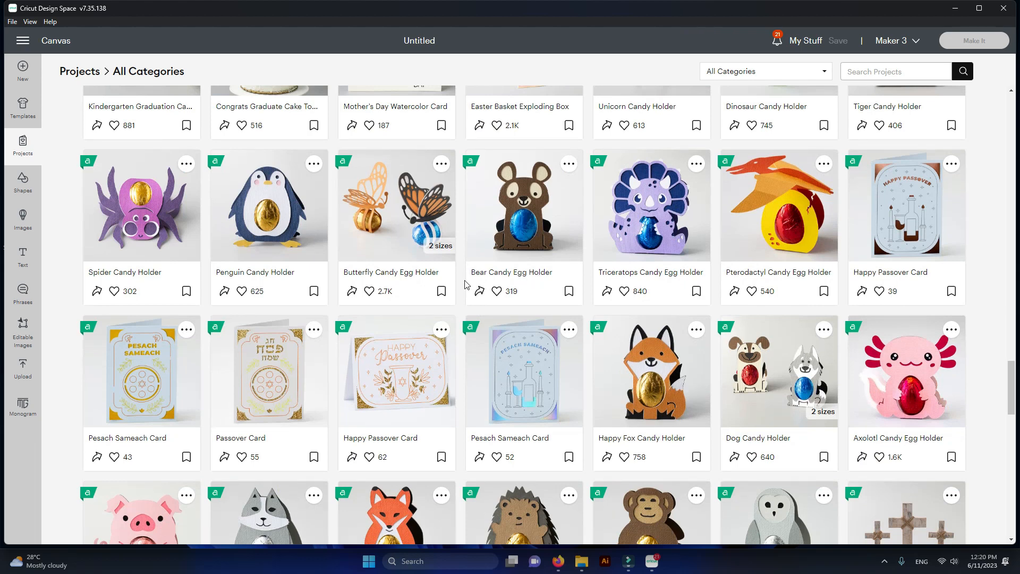
{"action": "scroll", "coordinate": [527, 286], "scroll_direction": "down", "scroll_amount": 15}
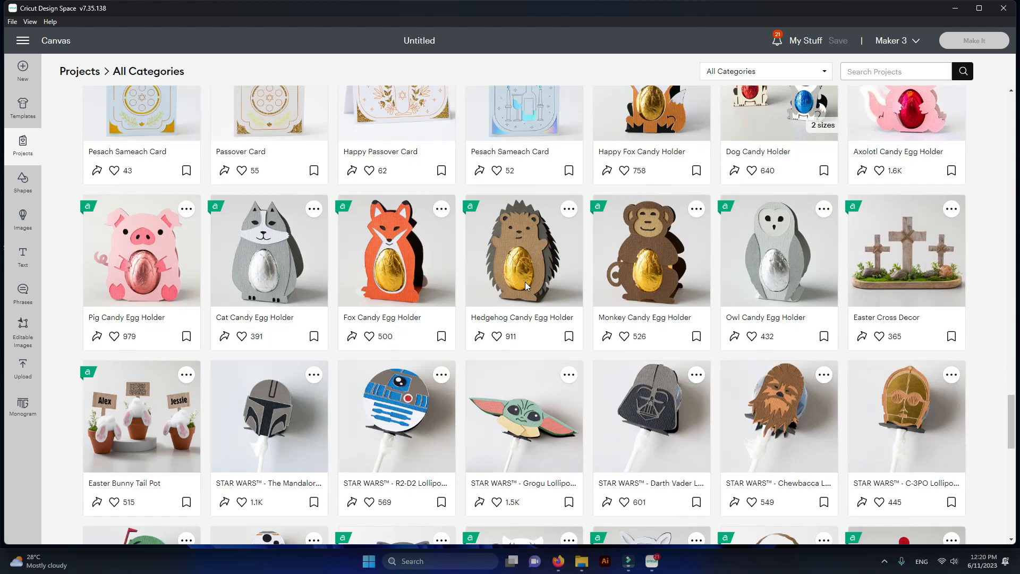
{"action": "scroll", "coordinate": [526, 285], "scroll_direction": "down", "scroll_amount": 4}
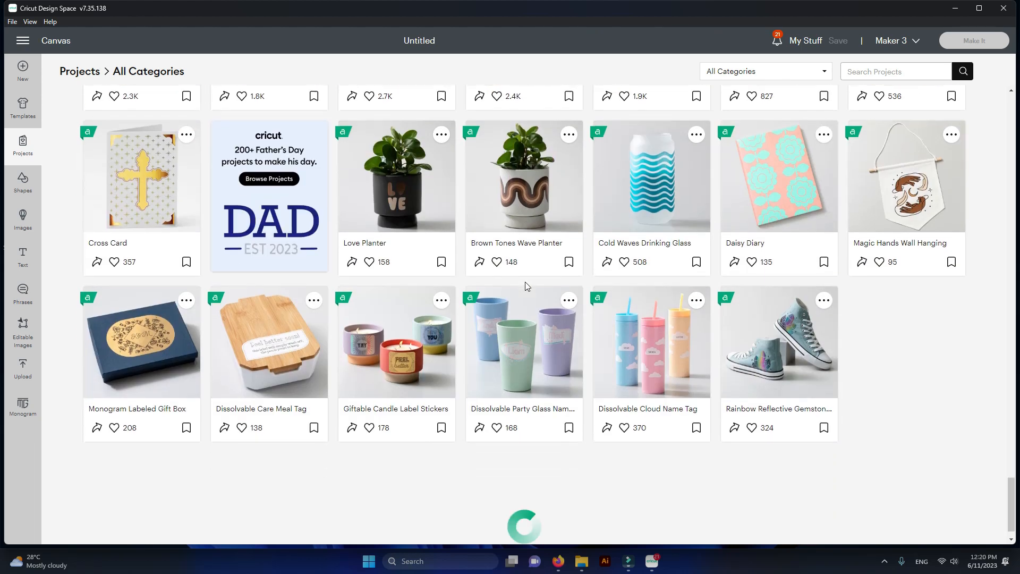
{"action": "scroll", "coordinate": [525, 282], "scroll_direction": "down", "scroll_amount": 4}
{"action": "scroll", "coordinate": [525, 281], "scroll_direction": "down", "scroll_amount": 2}
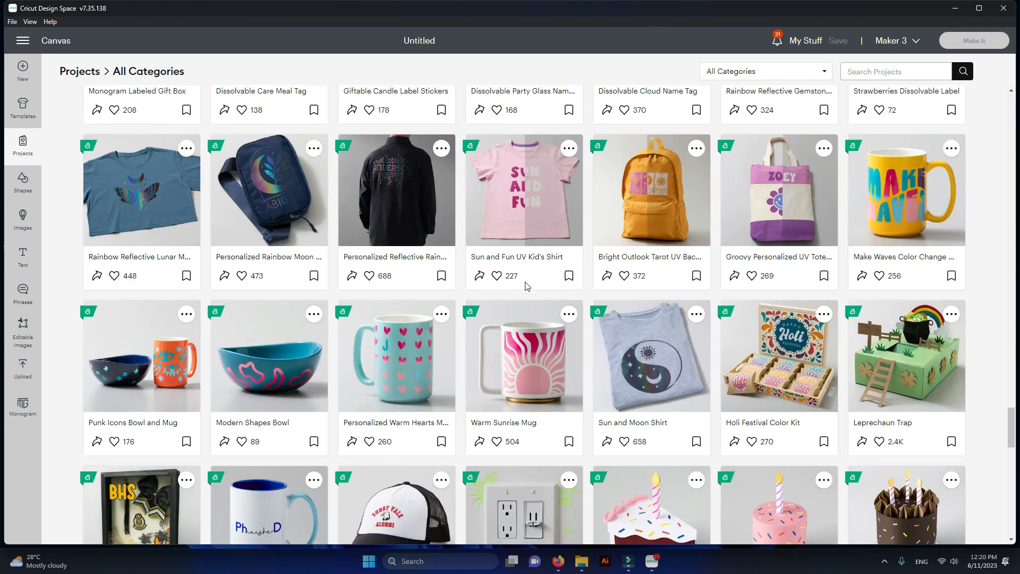
{"action": "scroll", "coordinate": [526, 285], "scroll_direction": "down", "scroll_amount": 8}
{"action": "scroll", "coordinate": [525, 281], "scroll_direction": "down", "scroll_amount": 3}
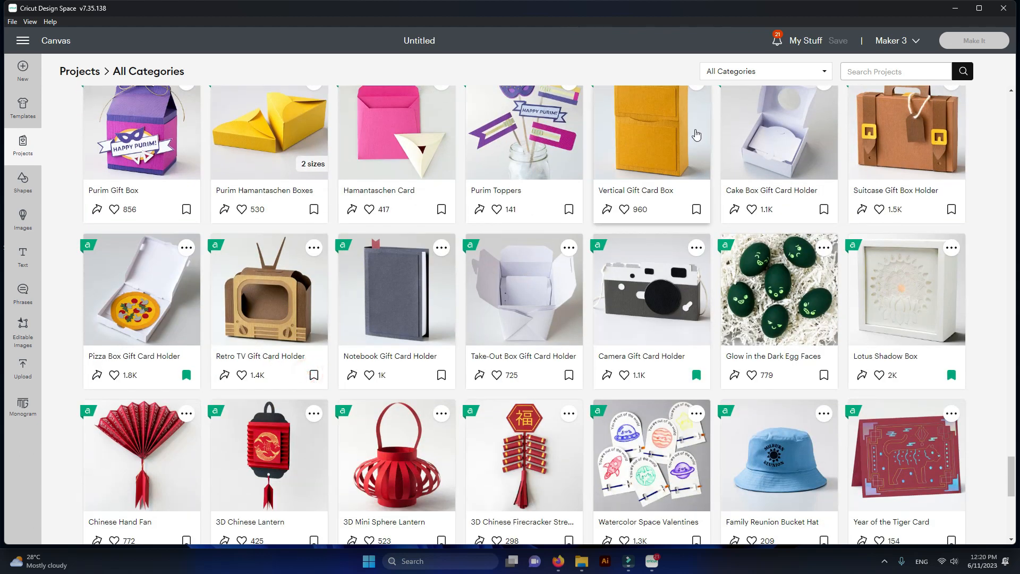
{"action": "scroll", "coordinate": [739, 113], "scroll_direction": "up", "scroll_amount": 8}
Filter the projects to Cricut Community and look through the community-made designs.
{"action": "left_click", "coordinate": [823, 72]}
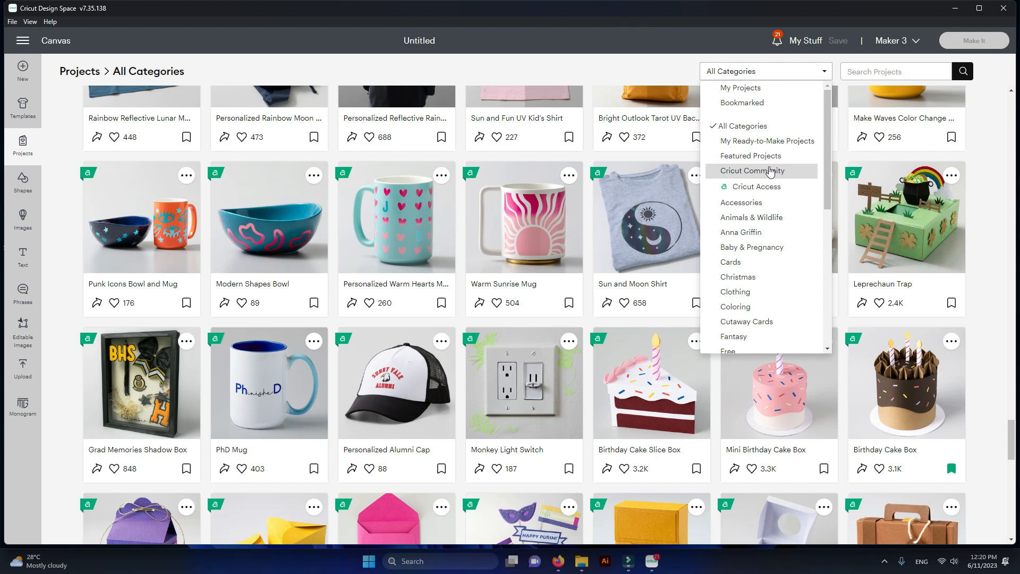
{"action": "left_click", "coordinate": [763, 171]}
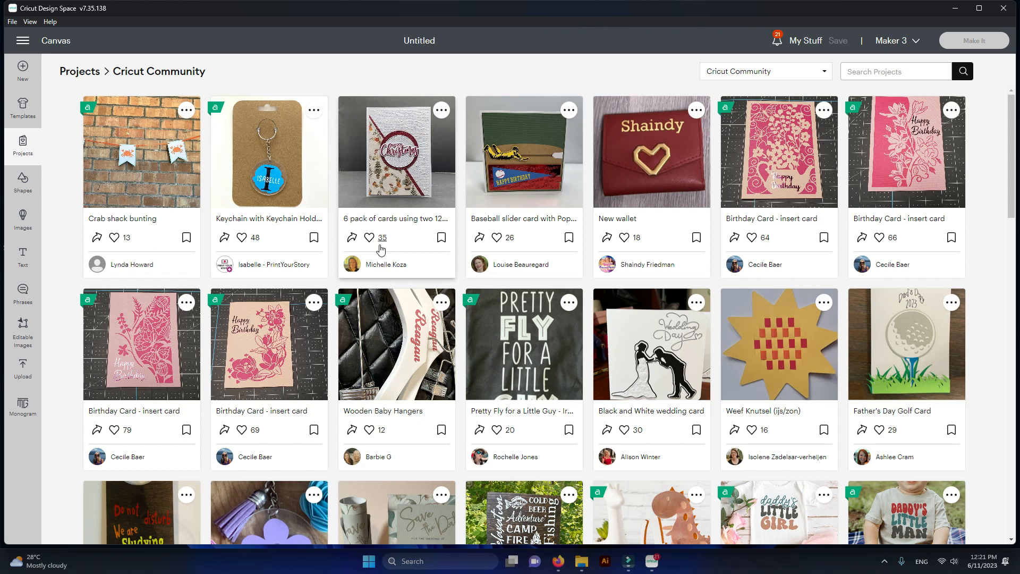
{"action": "scroll", "coordinate": [381, 248], "scroll_direction": "down", "scroll_amount": 5}
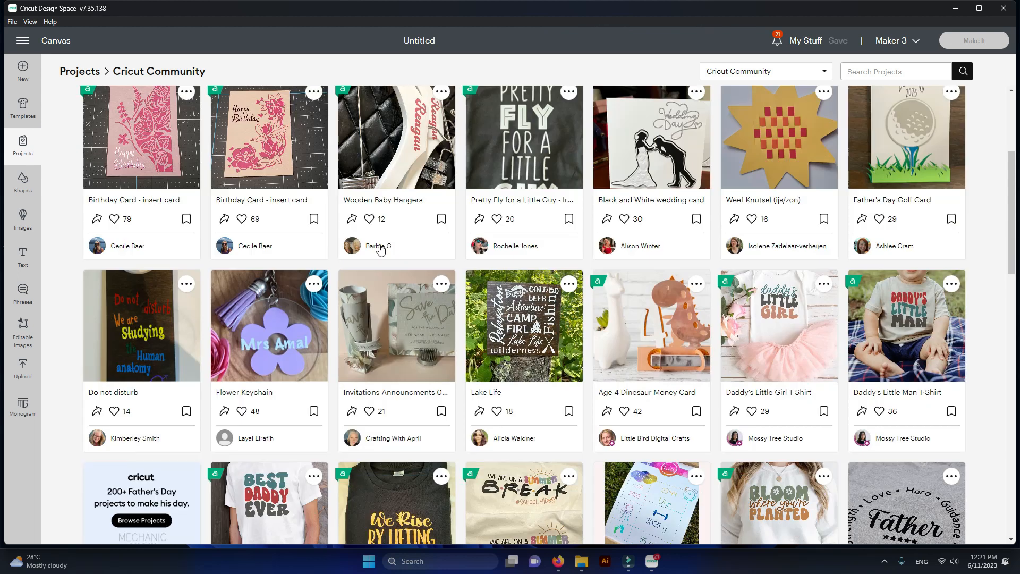
{"action": "scroll", "coordinate": [380, 249], "scroll_direction": "down", "scroll_amount": 3}
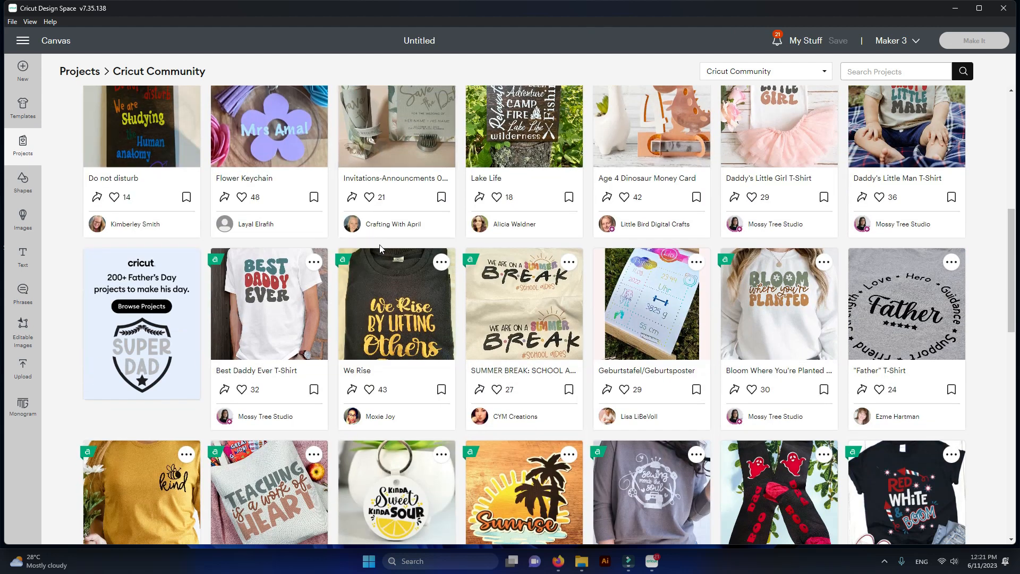
Look further down the Cricut Community projects, past the T-shirts, caps and bottles, to the additional designs that load.
{"action": "scroll", "coordinate": [380, 244], "scroll_direction": "down", "scroll_amount": 3}
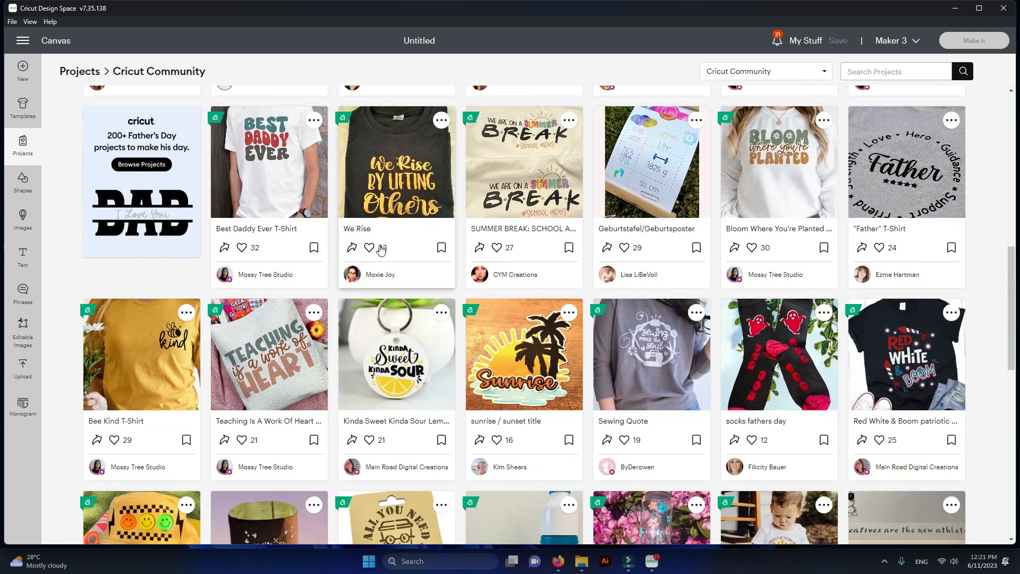
{"action": "scroll", "coordinate": [380, 249], "scroll_direction": "down", "scroll_amount": 3}
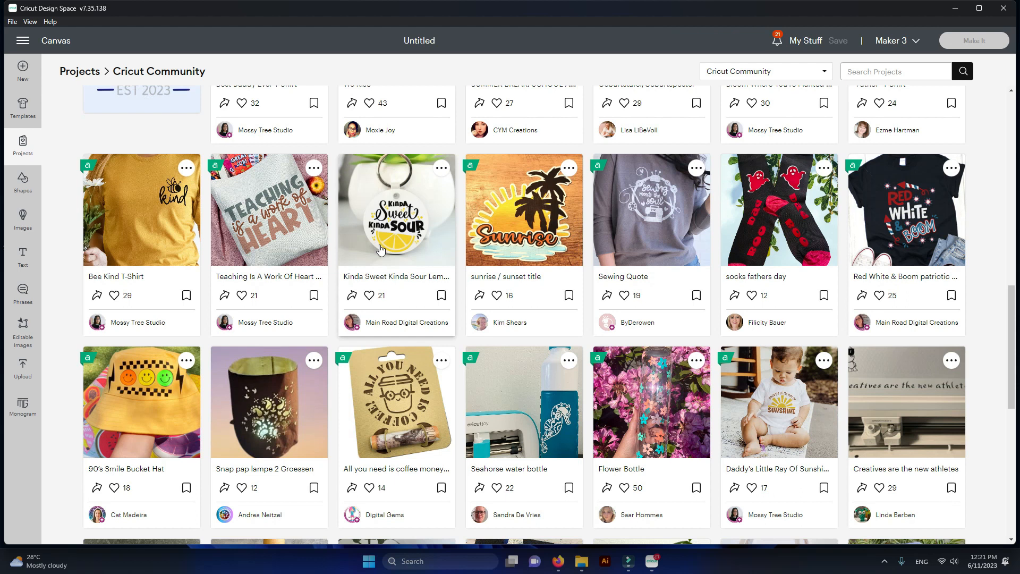
{"action": "scroll", "coordinate": [381, 249], "scroll_direction": "down", "scroll_amount": 6}
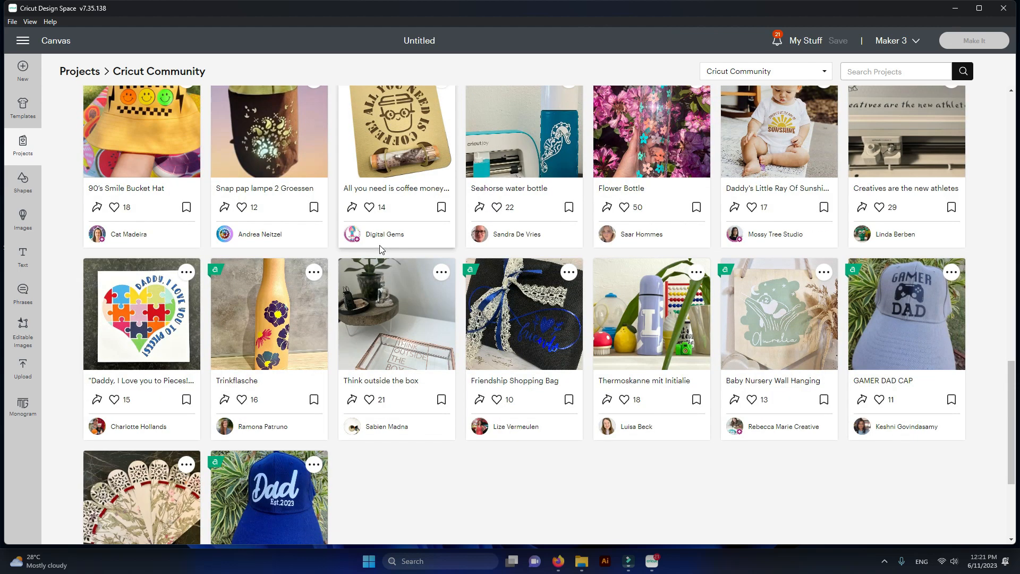
{"action": "scroll", "coordinate": [379, 244], "scroll_direction": "down", "scroll_amount": 5}
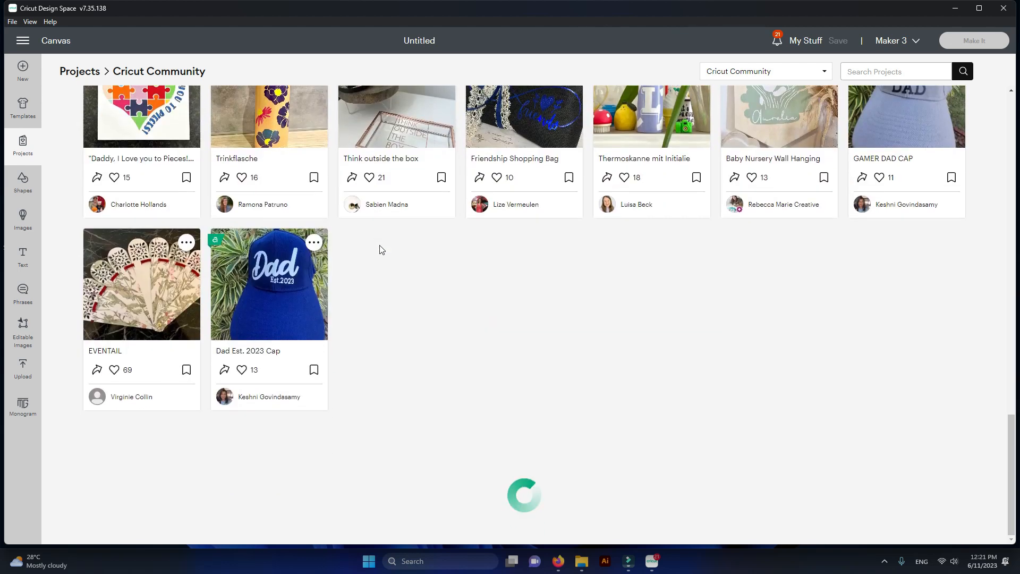
{"action": "scroll", "coordinate": [380, 249], "scroll_direction": "down", "scroll_amount": 6}
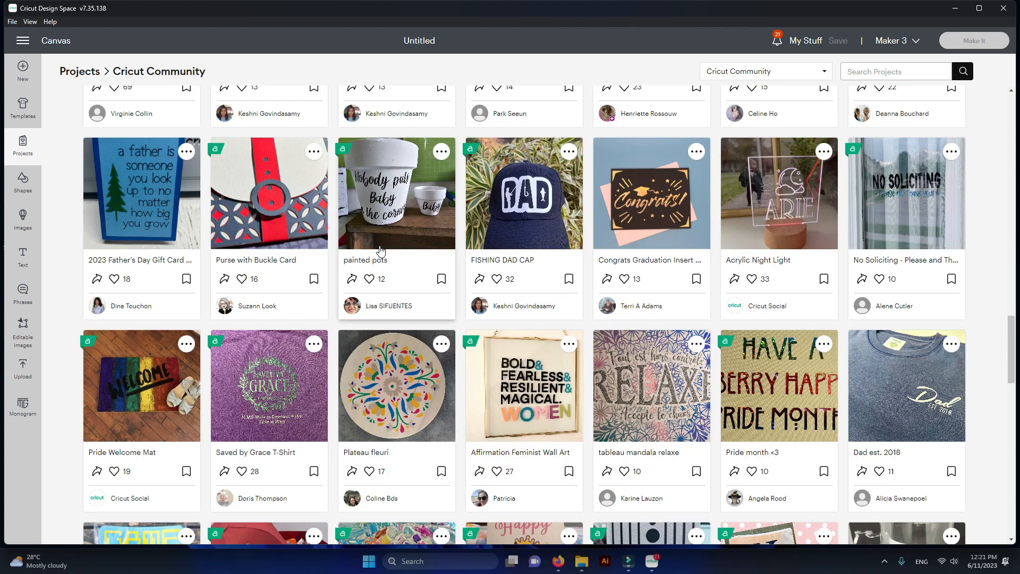
Show the project category list and switch the listing from Cricut Community back to All Categories.
{"action": "left_click", "coordinate": [821, 79]}
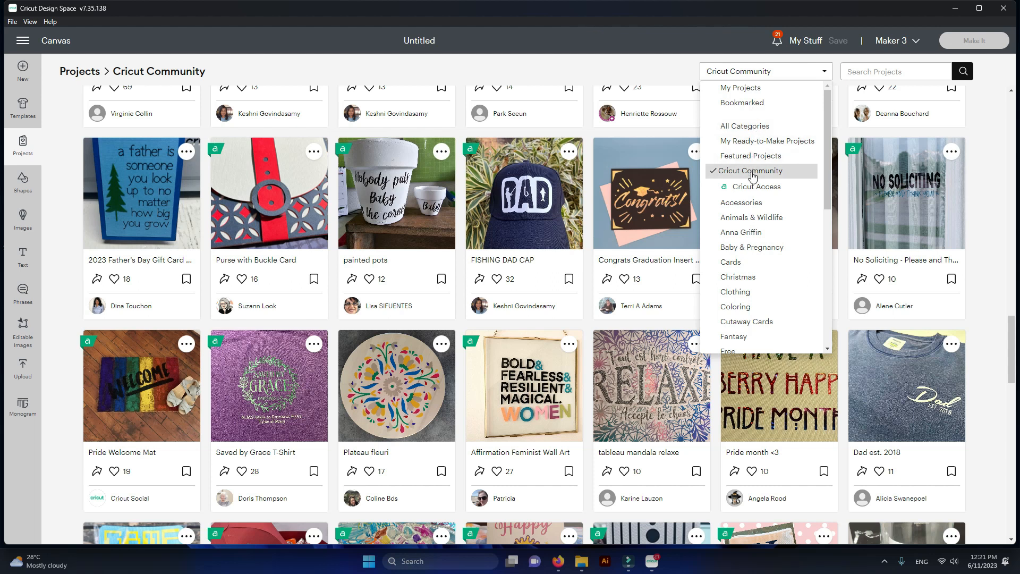
{"action": "left_click", "coordinate": [659, 75]}
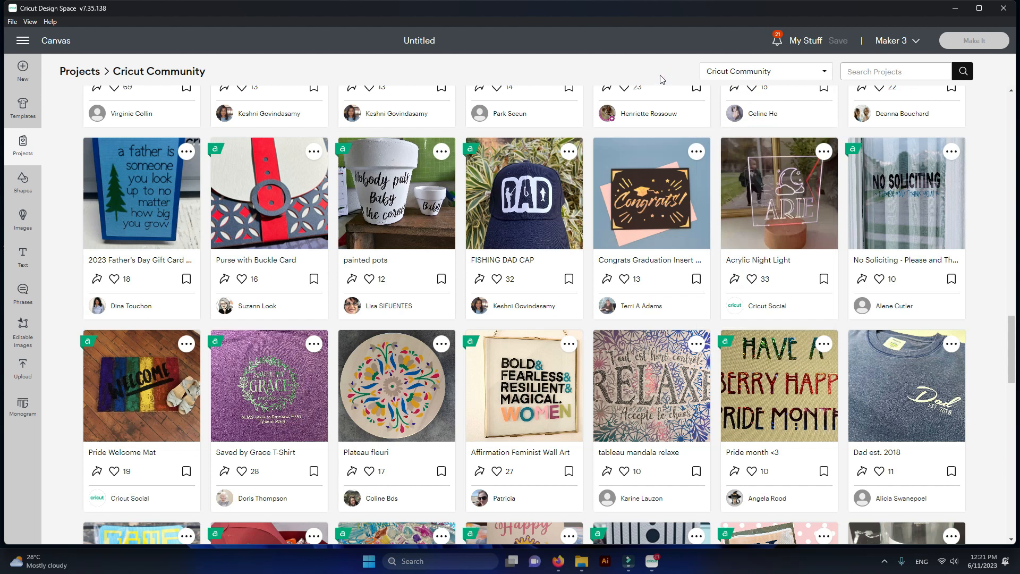
{"action": "left_click", "coordinate": [850, 70]}
{"action": "left_click", "coordinate": [824, 71]}
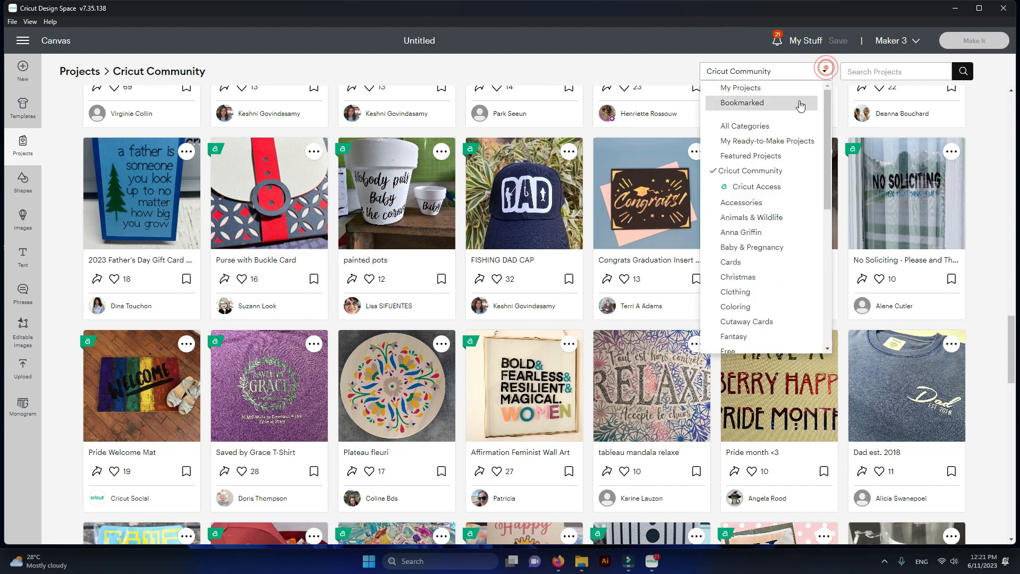
{"action": "left_click", "coordinate": [762, 128]}
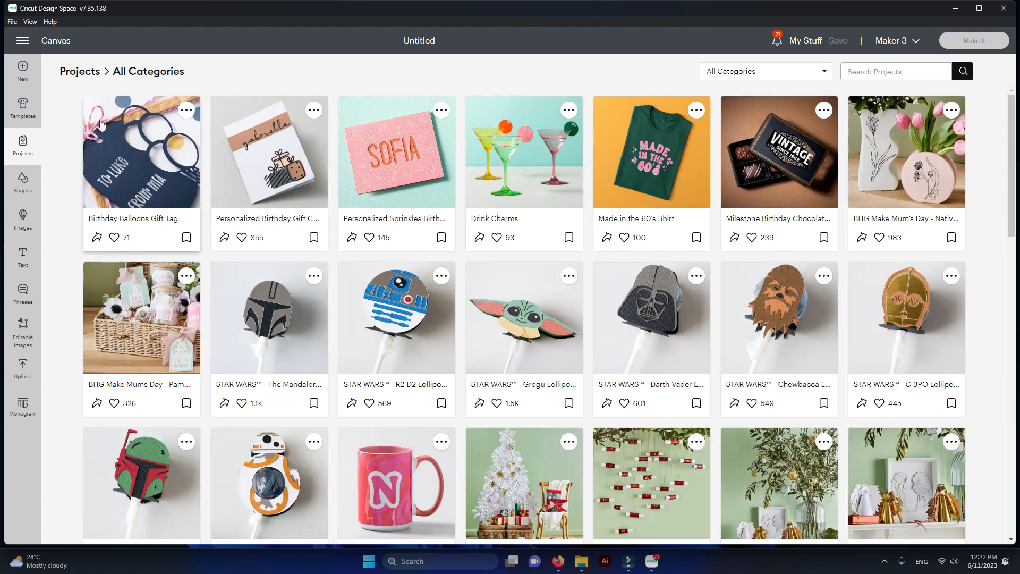
Open the Shapes library on the blank canvas and look through the Free and Included with Subscription shapes.
{"action": "left_click", "coordinate": [21, 186]}
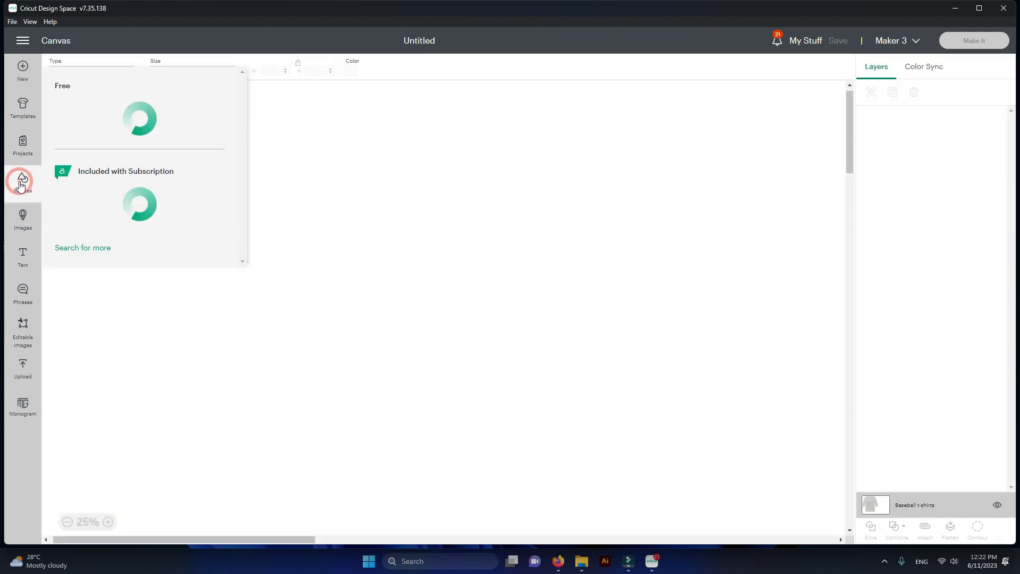
{"action": "left_click", "coordinate": [25, 176]}
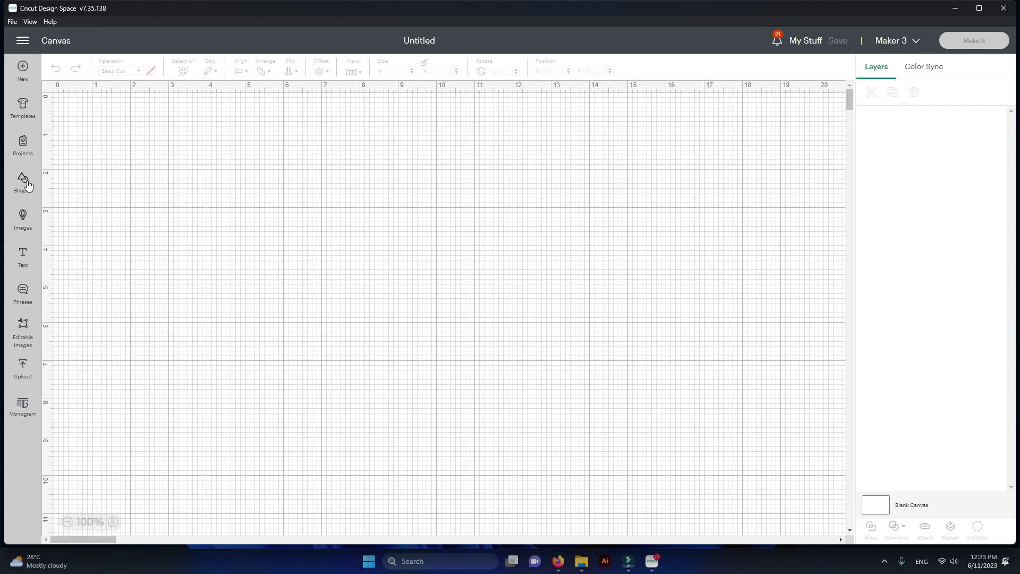
{"action": "left_click", "coordinate": [22, 179]}
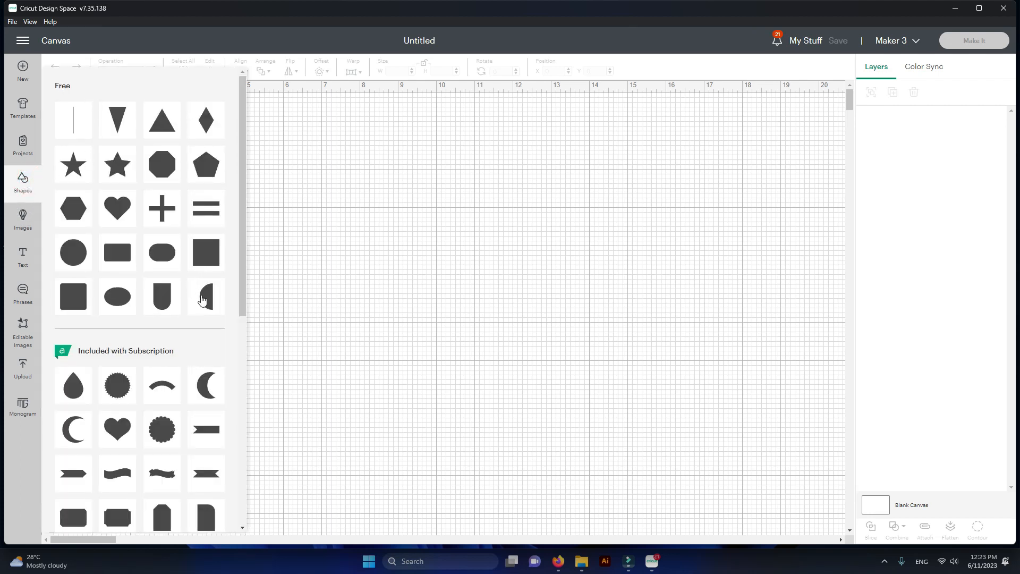
{"action": "scroll", "coordinate": [158, 390], "scroll_direction": "down", "scroll_amount": 3}
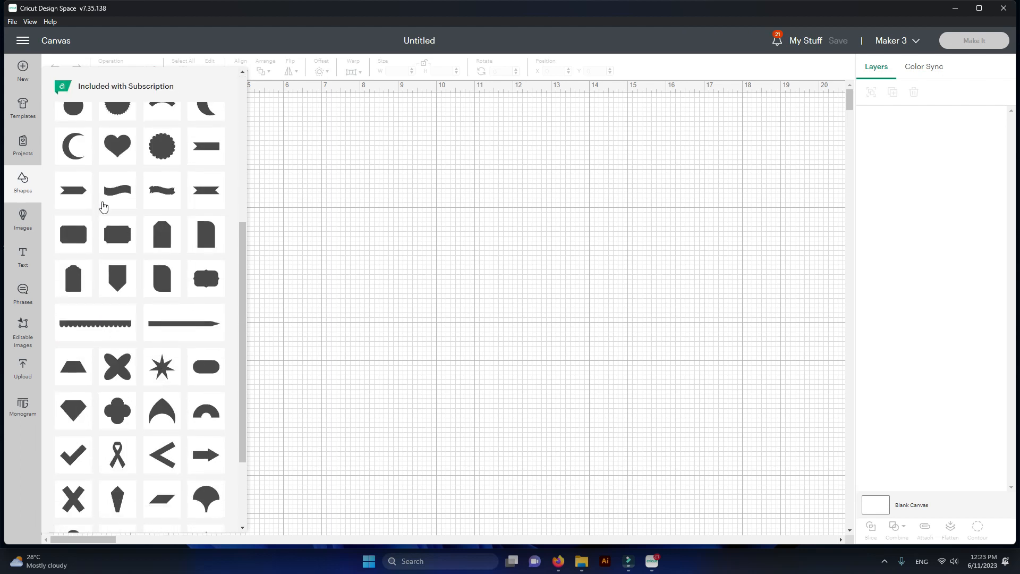
{"action": "scroll", "coordinate": [192, 340], "scroll_direction": "down", "scroll_amount": 3}
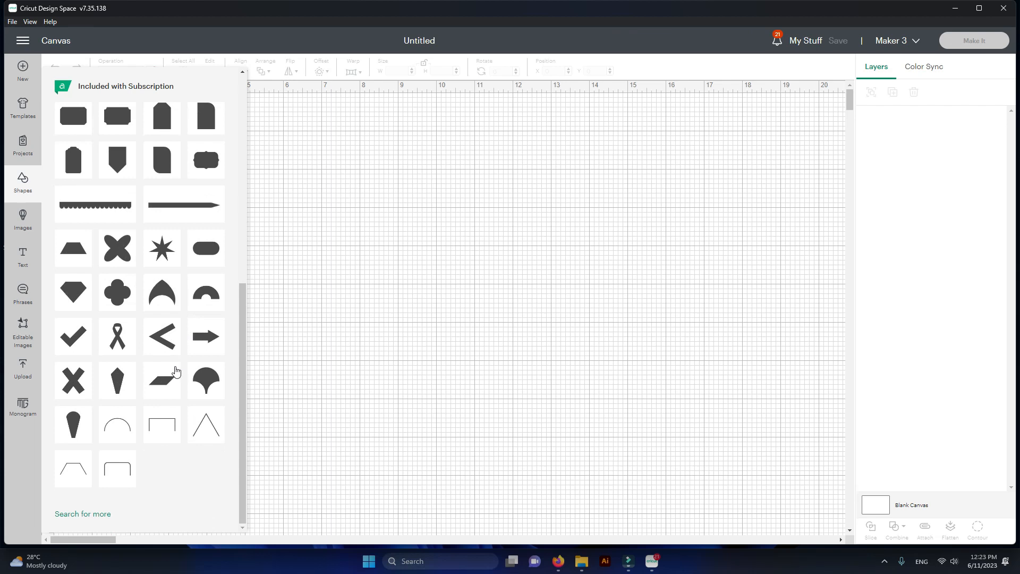
{"action": "scroll", "coordinate": [177, 371], "scroll_direction": "up", "scroll_amount": 10}
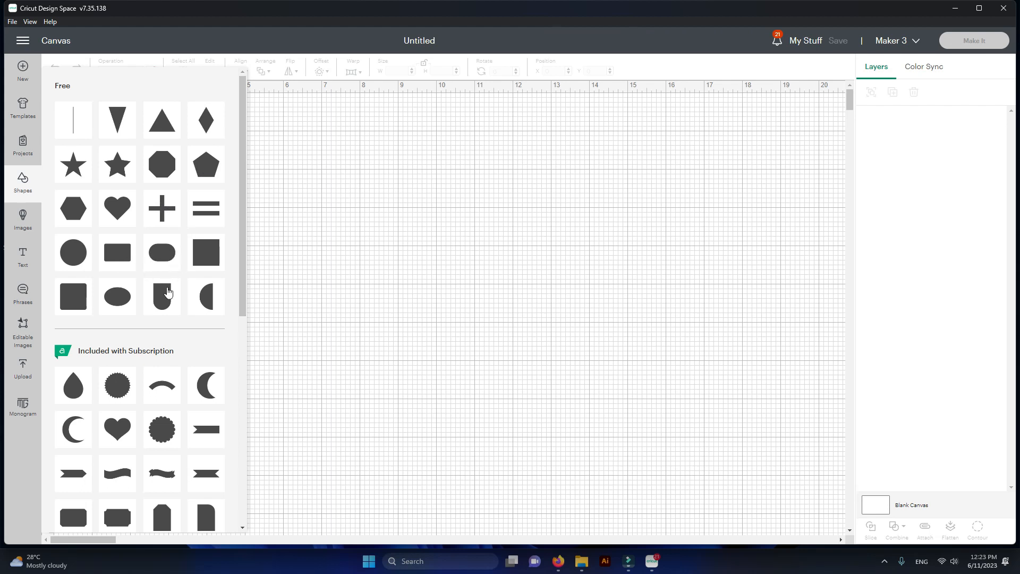
{"action": "scroll", "coordinate": [168, 292], "scroll_direction": "down", "scroll_amount": 3}
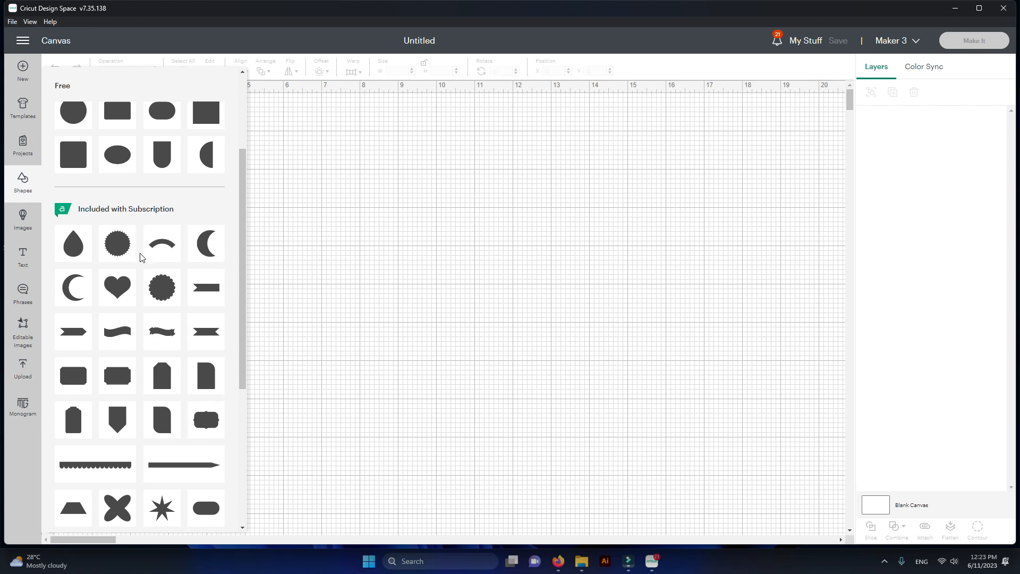
{"action": "scroll", "coordinate": [142, 257], "scroll_direction": "down", "scroll_amount": 3}
Search for more shapes in the image library and look through the single-layer images offered.
{"action": "left_click", "coordinate": [95, 513]}
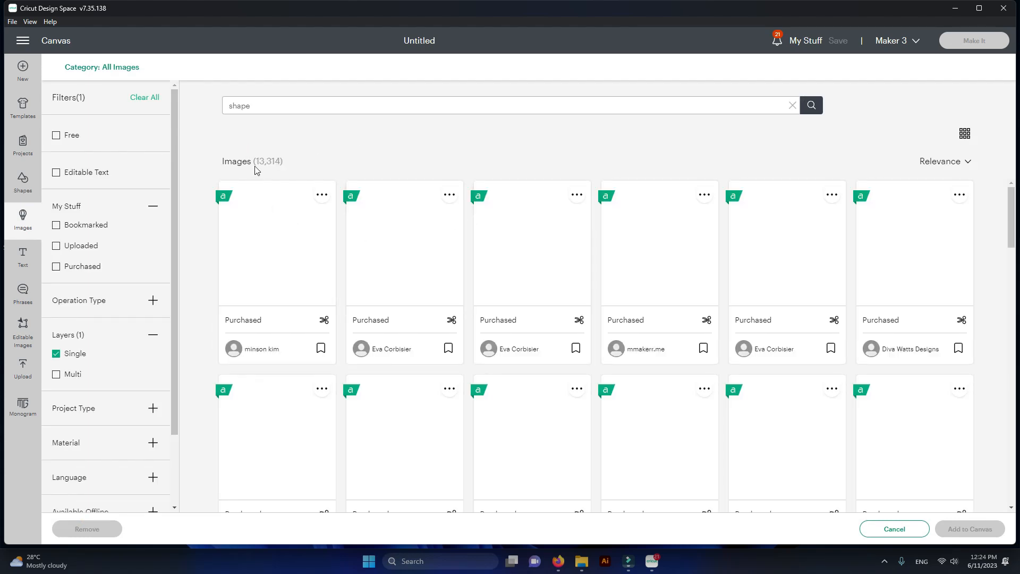
{"action": "scroll", "coordinate": [364, 291], "scroll_direction": "down", "scroll_amount": 5}
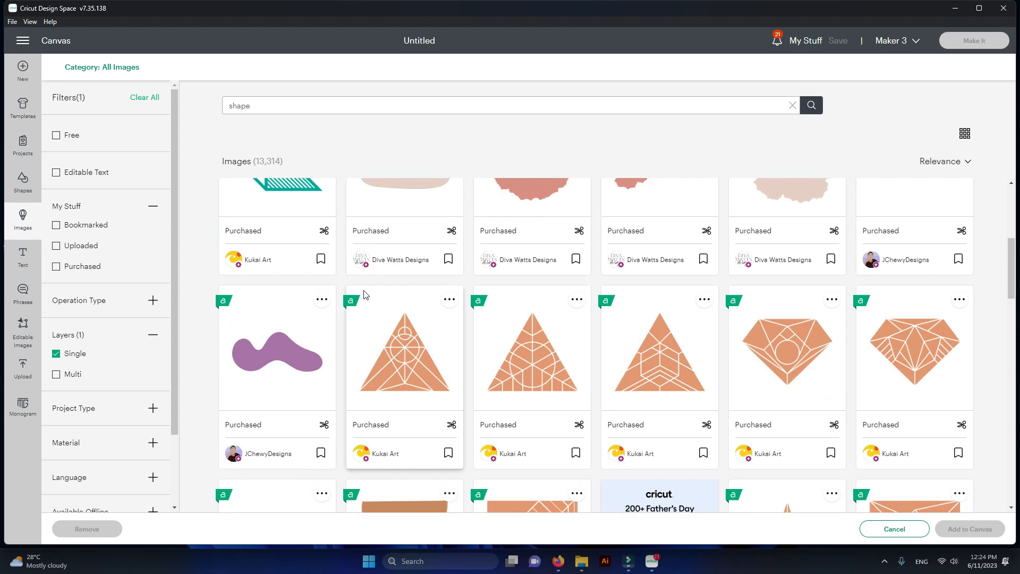
{"action": "scroll", "coordinate": [405, 307], "scroll_direction": "down", "scroll_amount": 10}
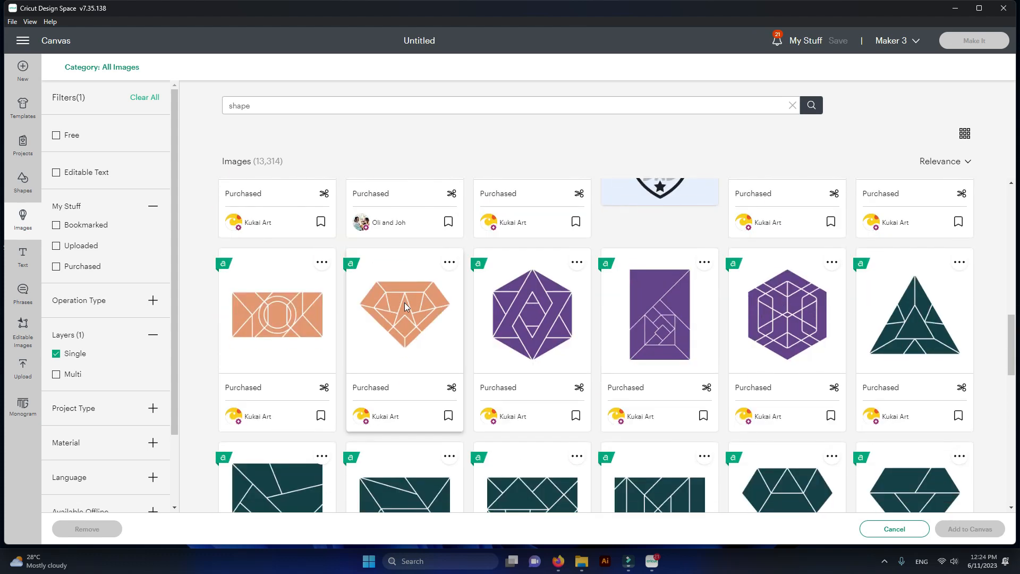
{"action": "scroll", "coordinate": [406, 306], "scroll_direction": "down", "scroll_amount": 4}
{"action": "scroll", "coordinate": [457, 324], "scroll_direction": "down", "scroll_amount": 8}
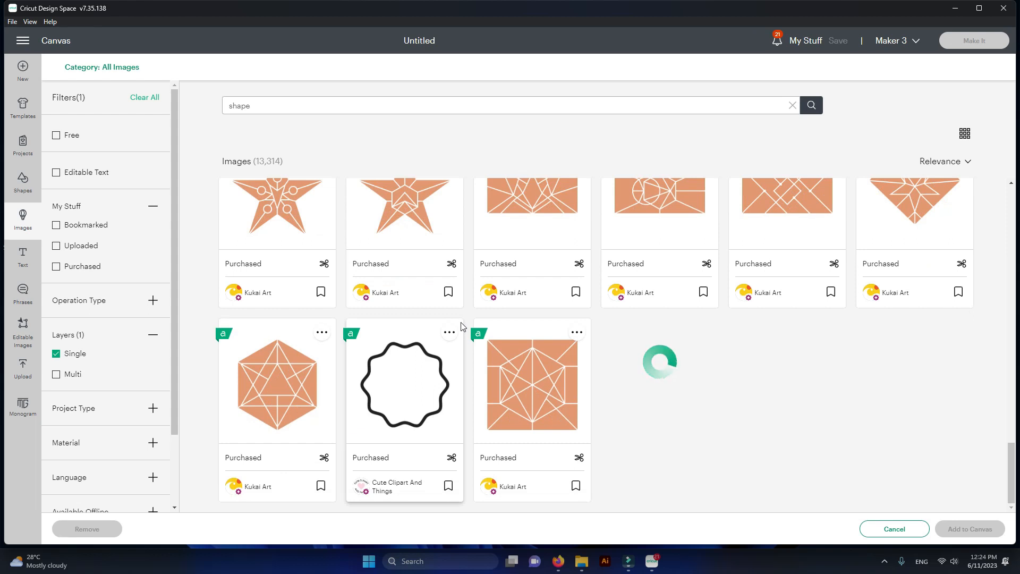
{"action": "scroll", "coordinate": [462, 326], "scroll_direction": "down", "scroll_amount": 3}
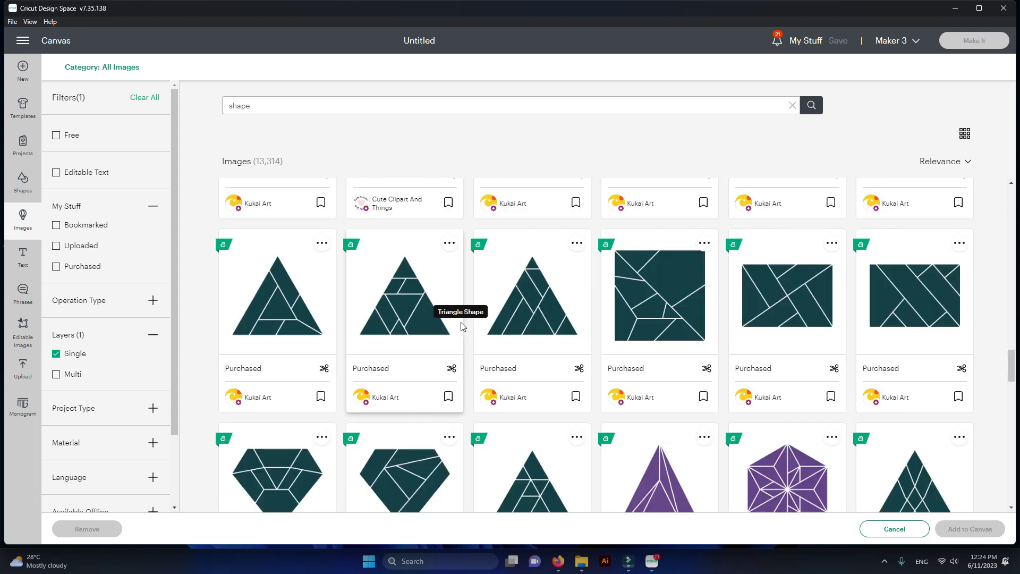
{"action": "scroll", "coordinate": [460, 326], "scroll_direction": "down", "scroll_amount": 2}
{"action": "scroll", "coordinate": [461, 324], "scroll_direction": "down", "scroll_amount": 2}
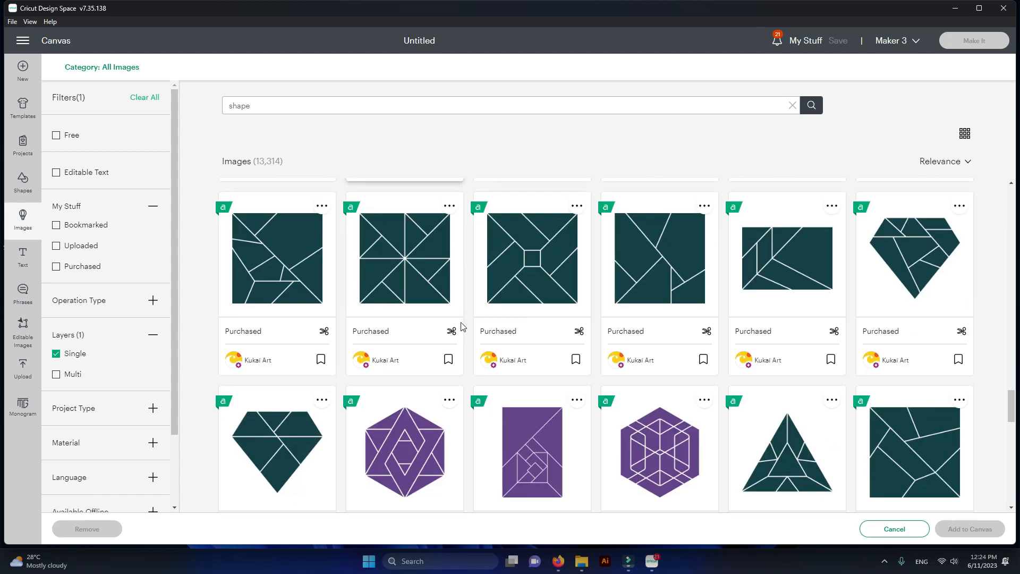
{"action": "scroll", "coordinate": [461, 326], "scroll_direction": "down", "scroll_amount": 4}
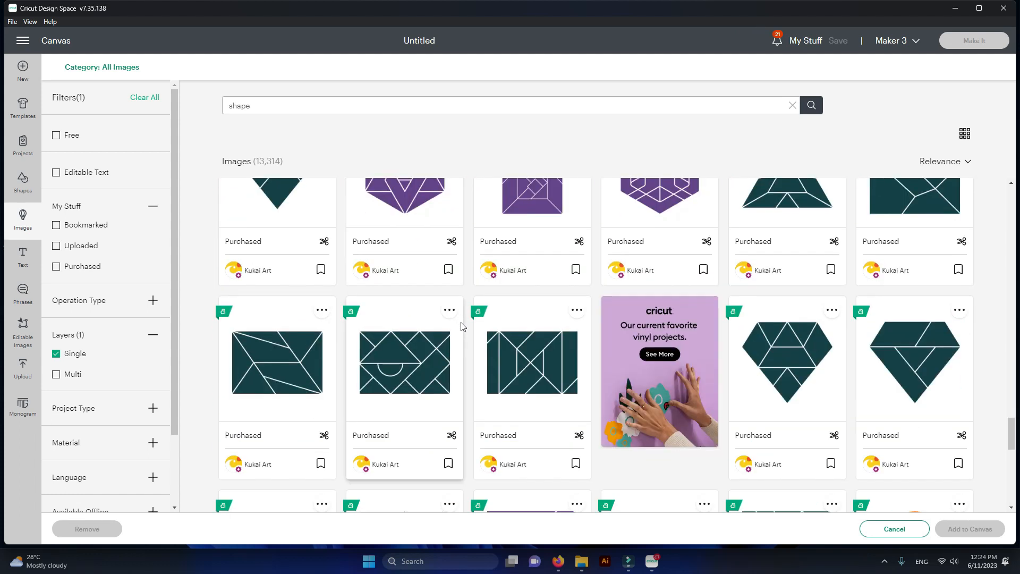
{"action": "scroll", "coordinate": [460, 326], "scroll_direction": "down", "scroll_amount": 4}
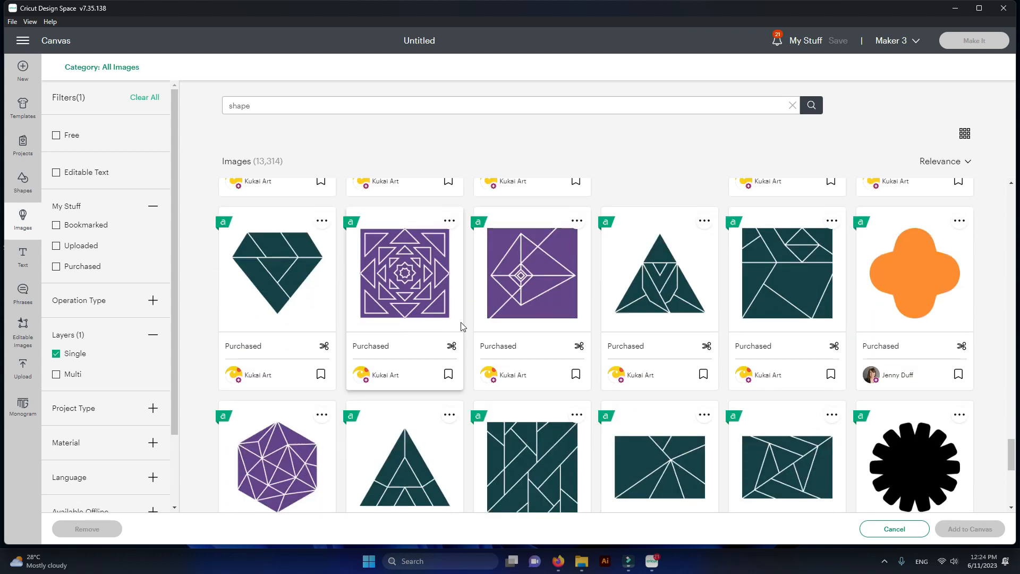
{"action": "scroll", "coordinate": [457, 324], "scroll_direction": "down", "scroll_amount": 2}
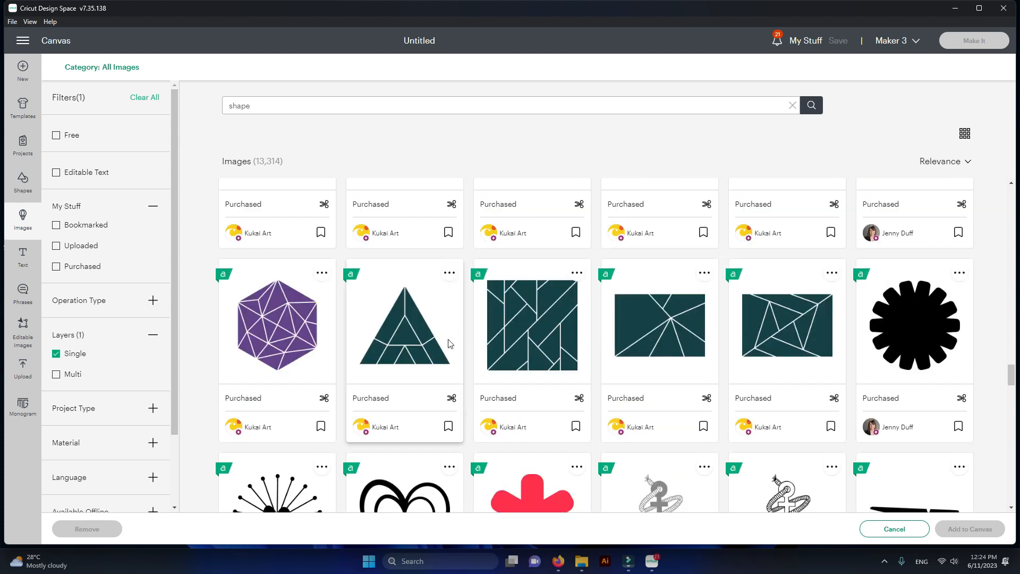
{"action": "scroll", "coordinate": [513, 398], "scroll_direction": "down", "scroll_amount": 4}
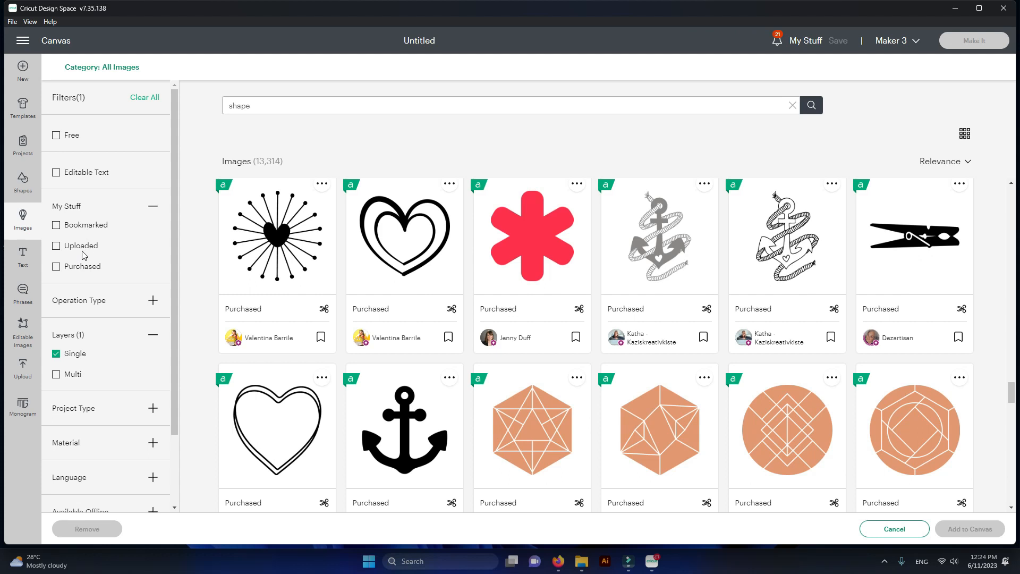
Expand the Operation Type filter and restrict the shape images to Cut Only, replacing it with Draw Only.
{"action": "scroll", "coordinate": [82, 257], "scroll_direction": "down", "scroll_amount": 3}
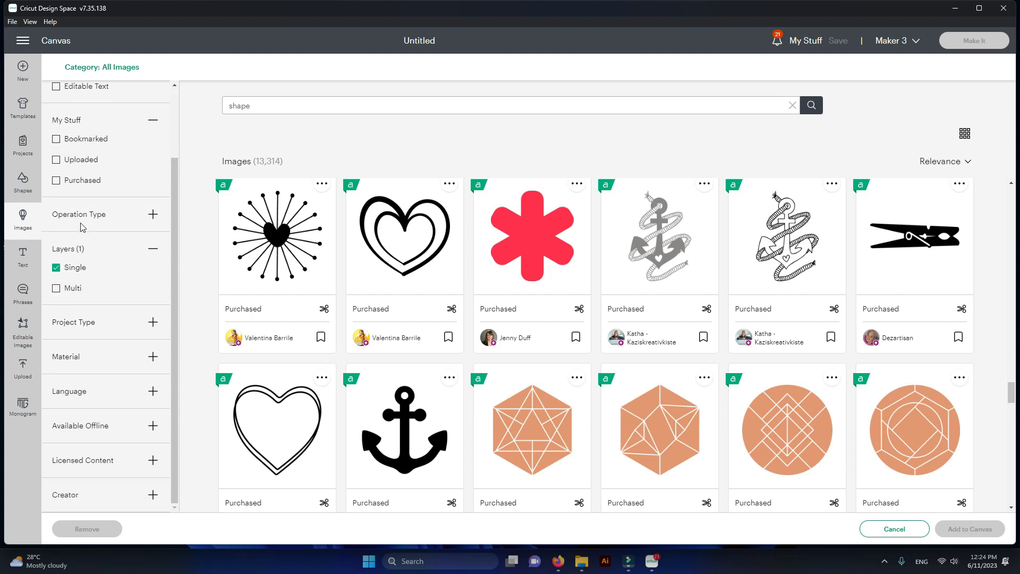
{"action": "left_click", "coordinate": [153, 215]}
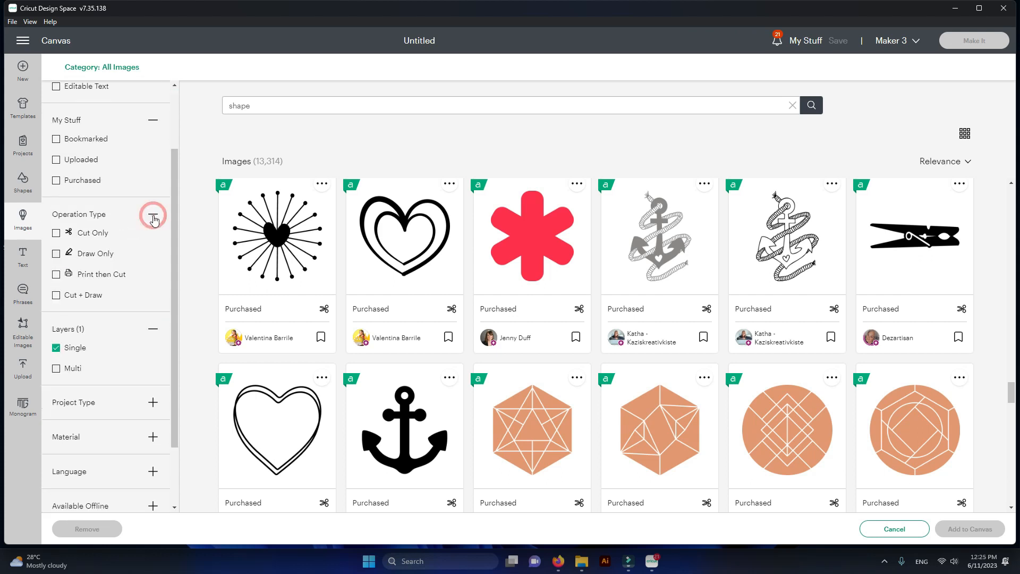
{"action": "left_click", "coordinate": [56, 234]}
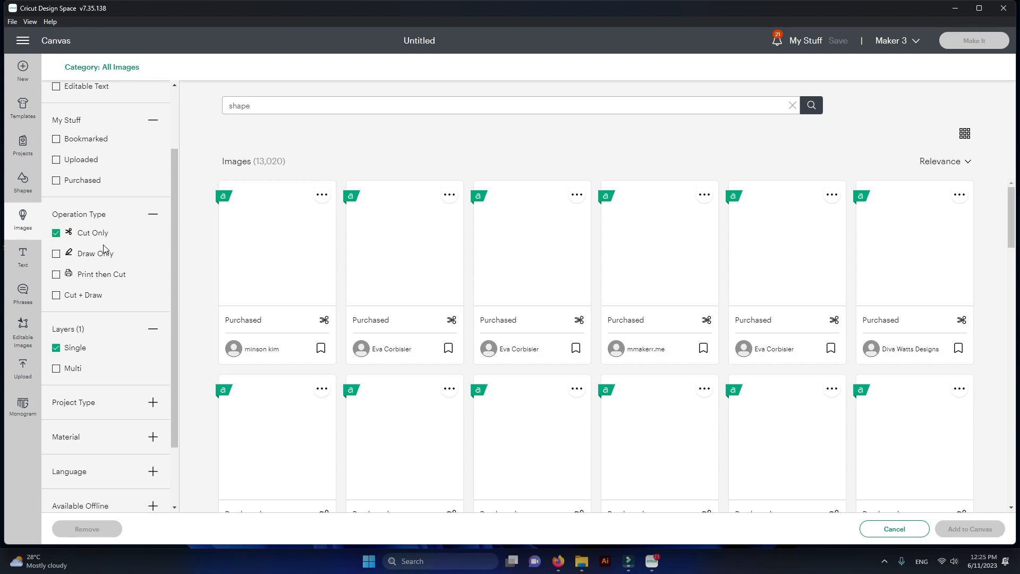
{"action": "left_click", "coordinate": [55, 233]}
{"action": "left_click", "coordinate": [55, 253]}
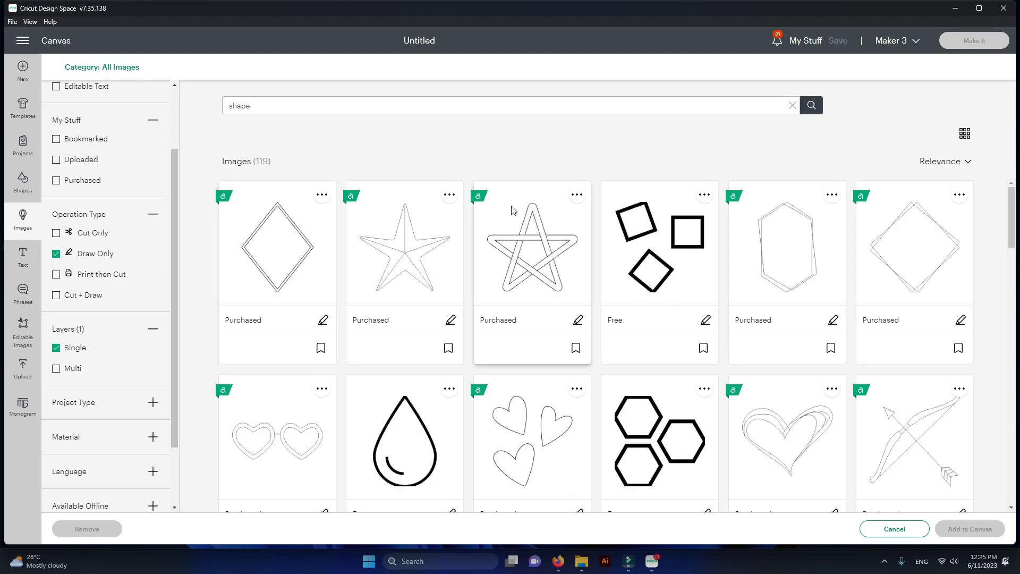
Switch the Operation Type filter from Draw Only to Print then Cut, and clear it after viewing the images.
{"action": "left_click", "coordinate": [57, 276]}
{"action": "left_click", "coordinate": [56, 253]}
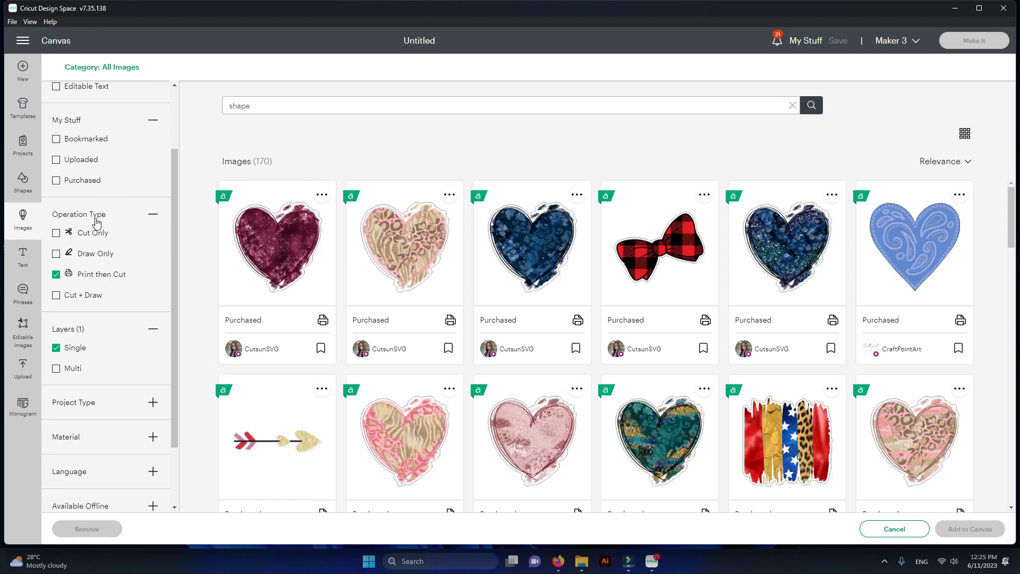
{"action": "scroll", "coordinate": [99, 350], "scroll_direction": "down", "scroll_amount": 2}
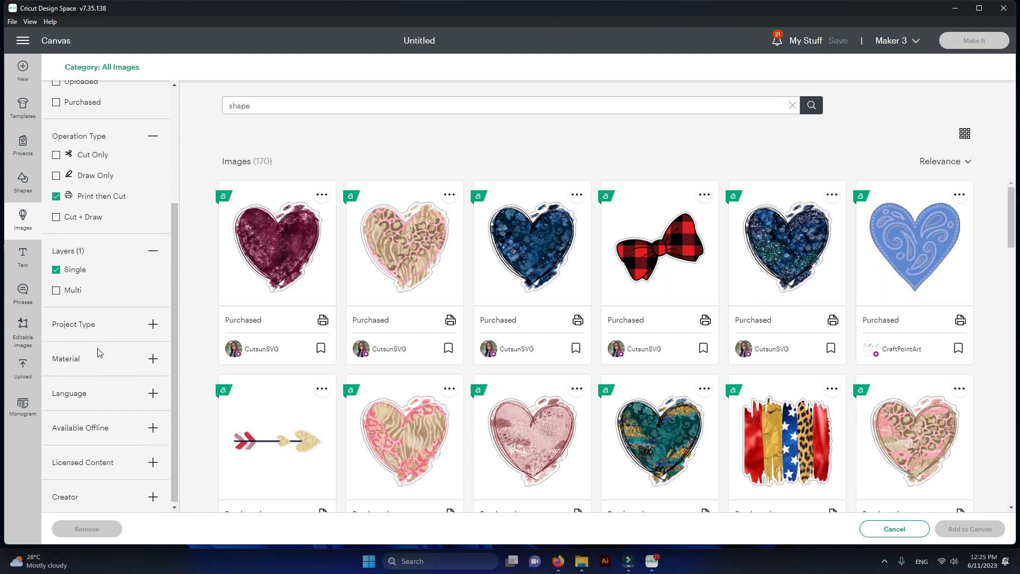
{"action": "left_click", "coordinate": [56, 194]}
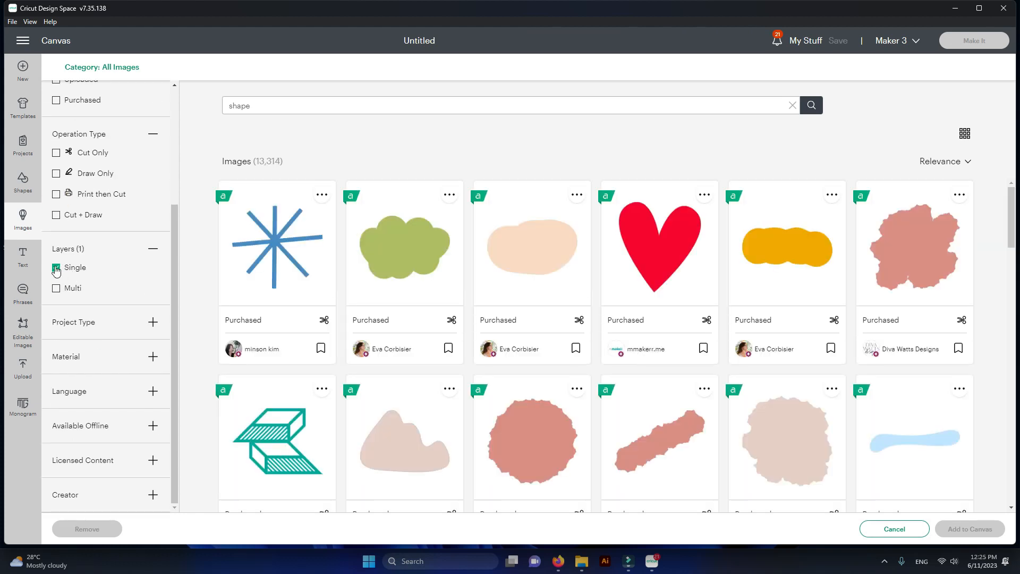
Change the Layers filter from Single to Multi, view the multi-layer shapes, and expand the Project Type filter options.
{"action": "left_click", "coordinate": [56, 289]}
{"action": "left_click", "coordinate": [56, 268]}
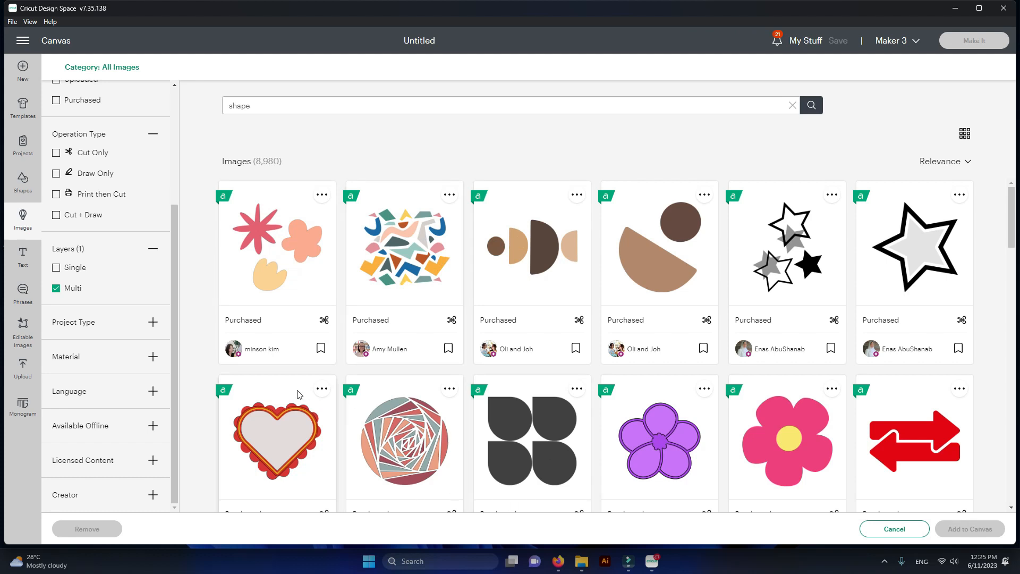
{"action": "scroll", "coordinate": [450, 438], "scroll_direction": "down", "scroll_amount": 3}
{"action": "left_click", "coordinate": [154, 325]}
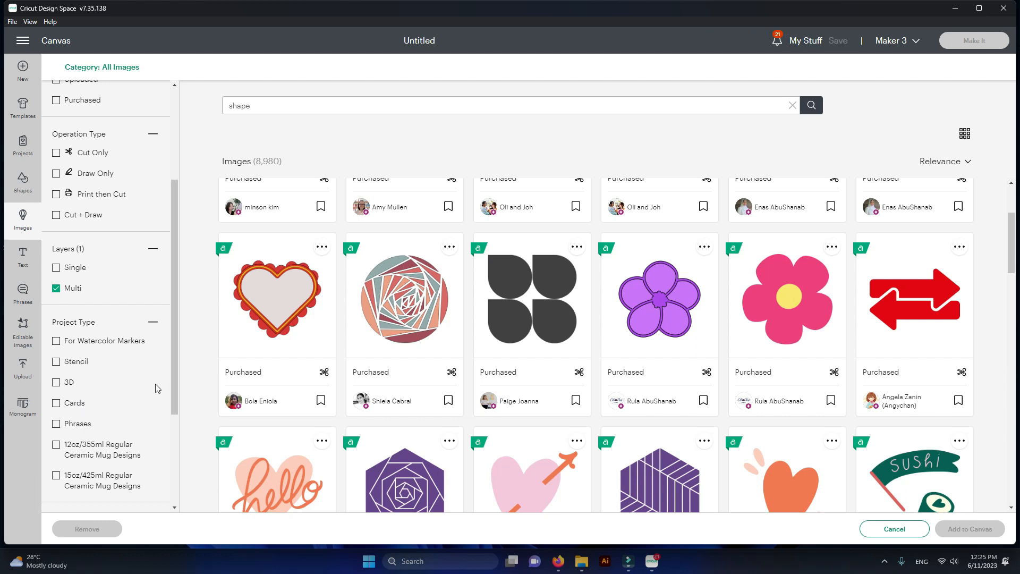
Collapse the Project Type filter, expand Material, and restrict the images to Paper/Cardstock, replacing it with Vinyl.
{"action": "left_click", "coordinate": [153, 323]}
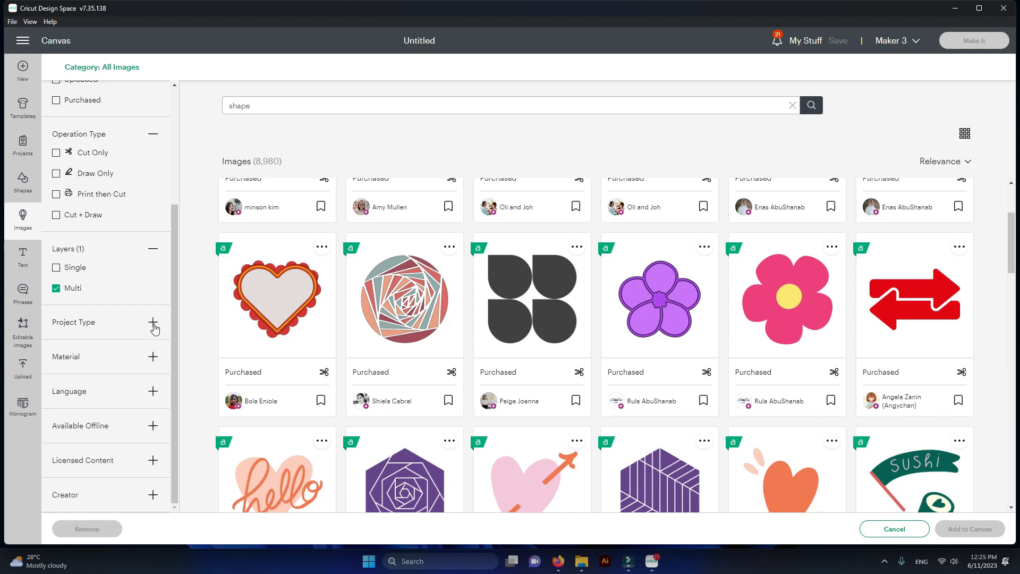
{"action": "left_click", "coordinate": [153, 358]}
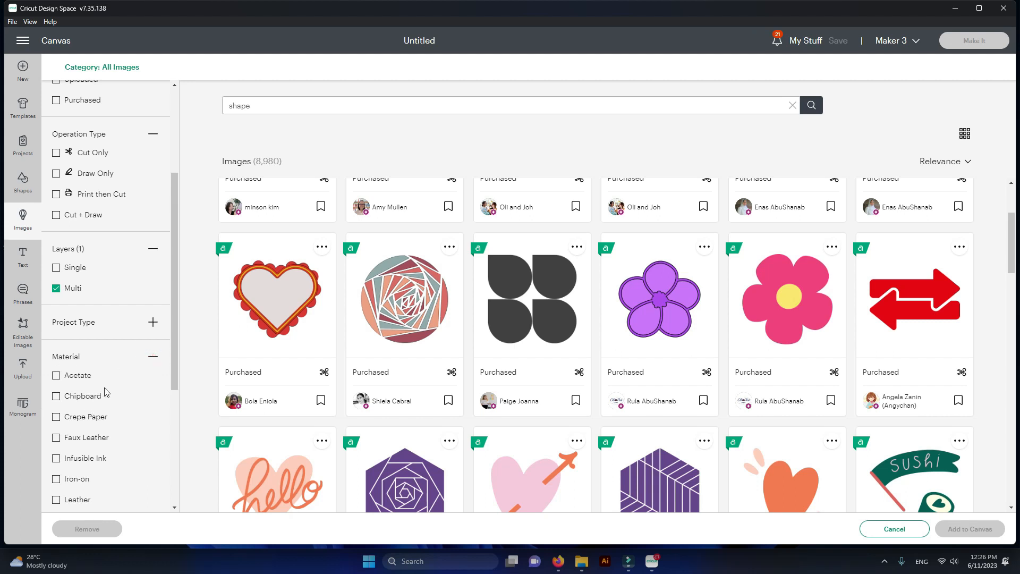
{"action": "scroll", "coordinate": [106, 392], "scroll_direction": "down", "scroll_amount": 3}
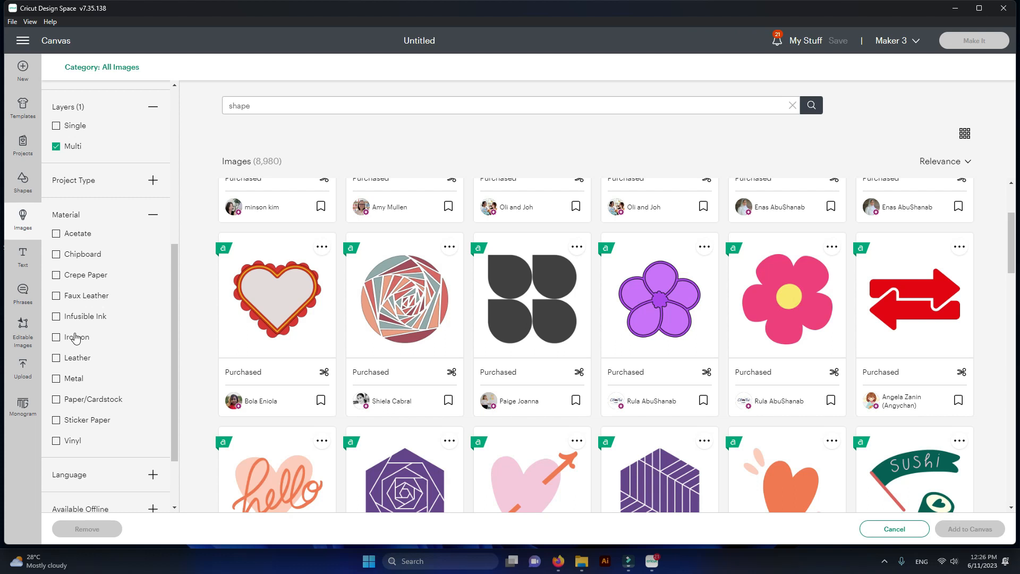
{"action": "left_click", "coordinate": [56, 399]}
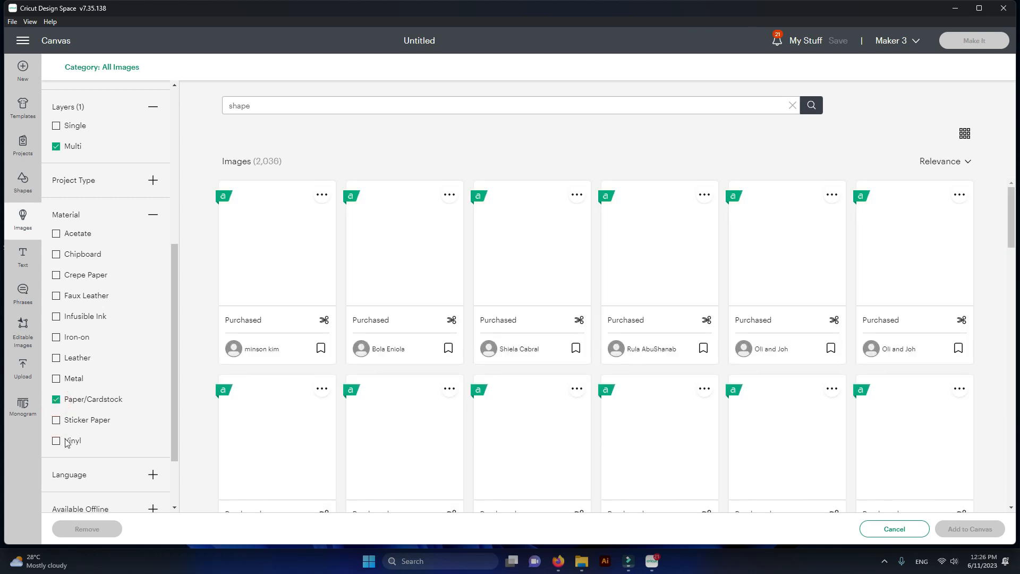
{"action": "left_click", "coordinate": [56, 441]}
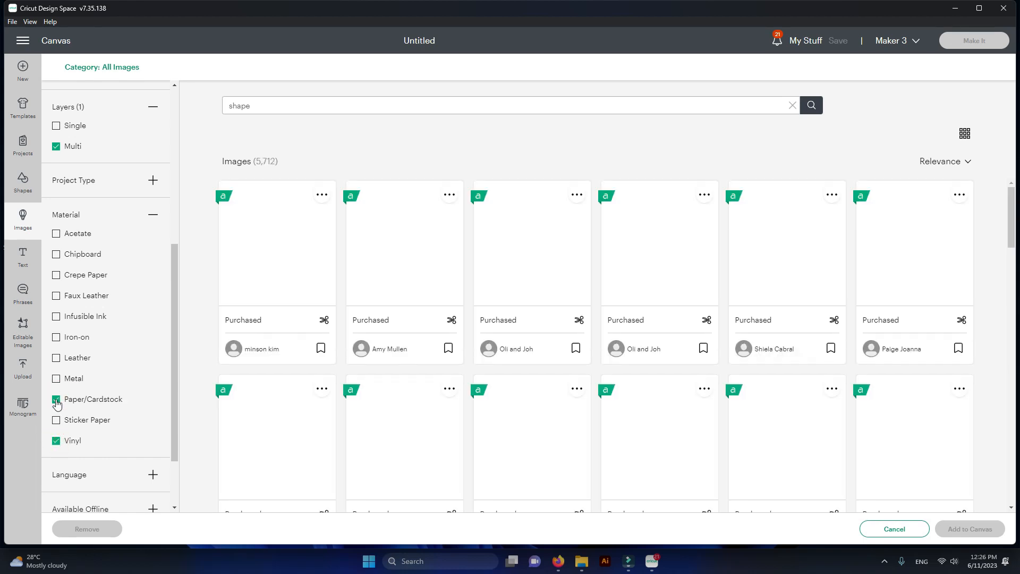
{"action": "left_click", "coordinate": [56, 399]}
{"action": "scroll", "coordinate": [109, 393], "scroll_direction": "down", "scroll_amount": 2}
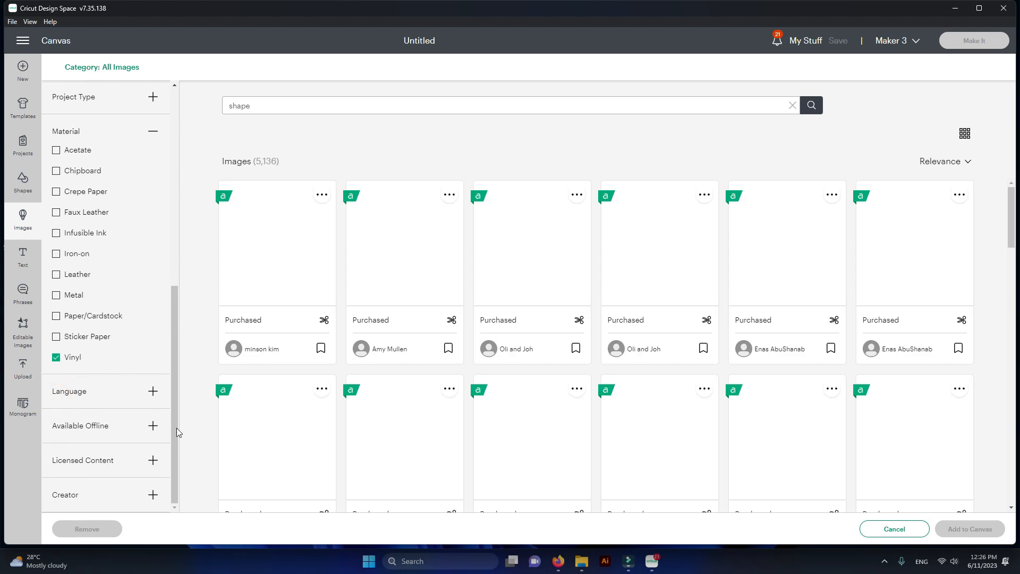
Clear the Multi layers filter and the Vinyl material filter from the image search.
{"action": "scroll", "coordinate": [139, 348], "scroll_direction": "up", "scroll_amount": 6}
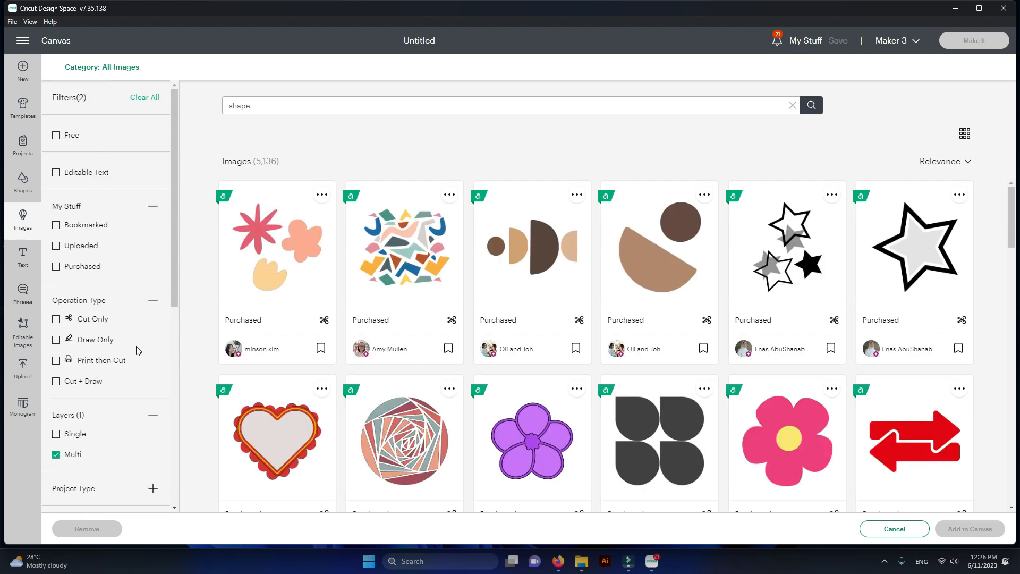
{"action": "left_click", "coordinate": [56, 454]}
{"action": "scroll", "coordinate": [109, 449], "scroll_direction": "down", "scroll_amount": 5}
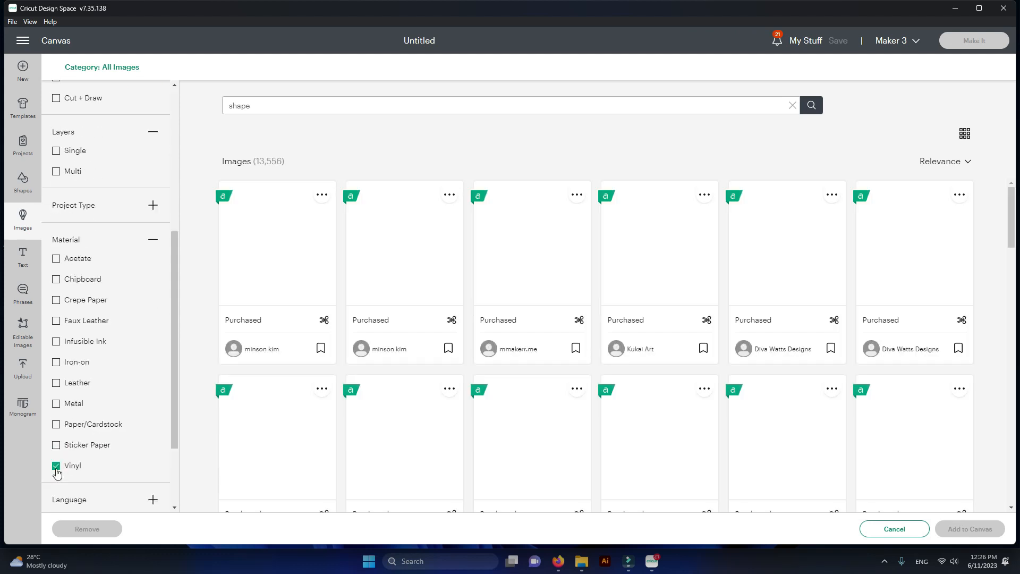
{"action": "left_click", "coordinate": [56, 470]}
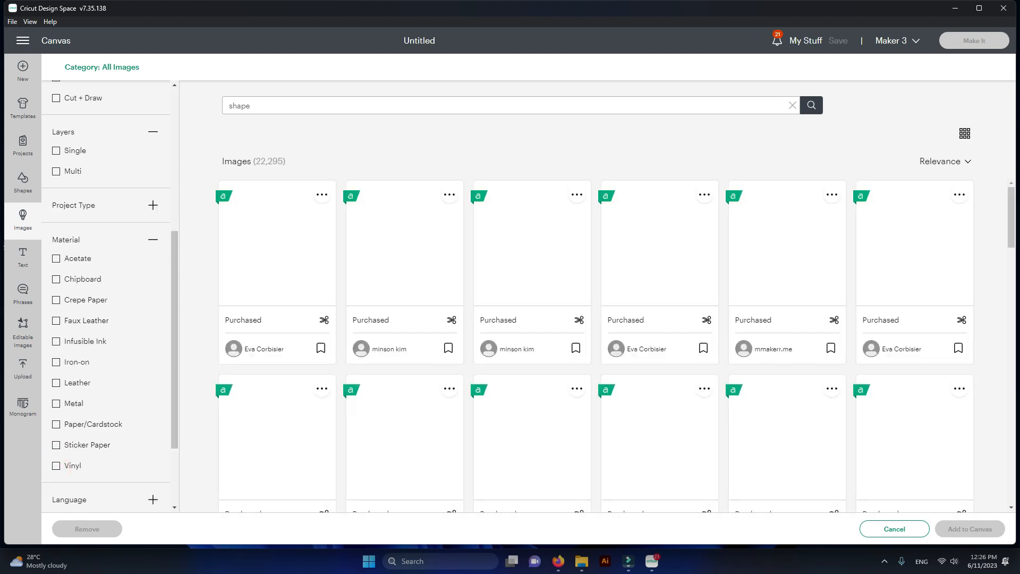
Insert a circle from the free shapes and enlarge it proportionally to about 7.37 in.
{"action": "left_click", "coordinate": [21, 178]}
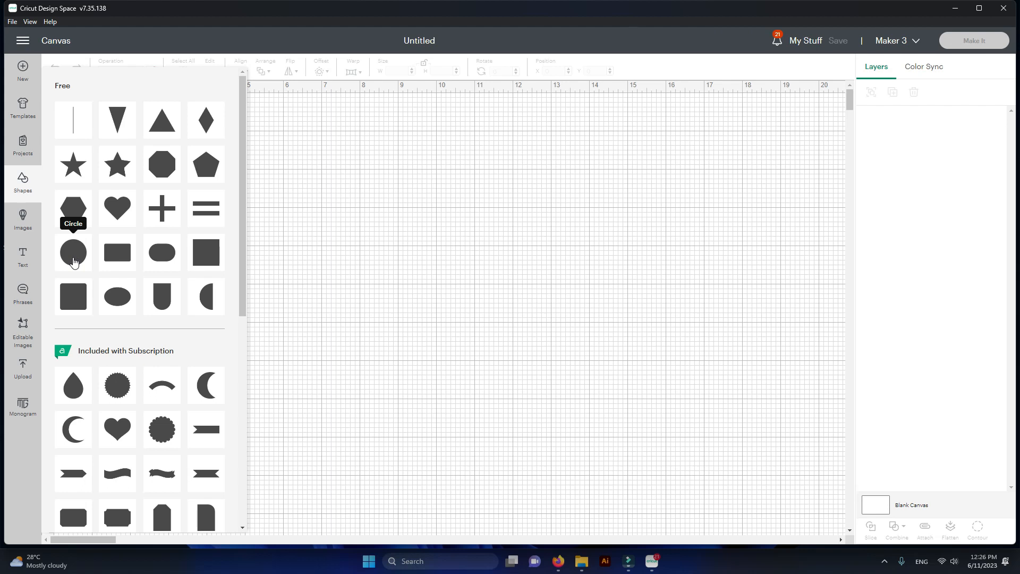
{"action": "left_click", "coordinate": [74, 260]}
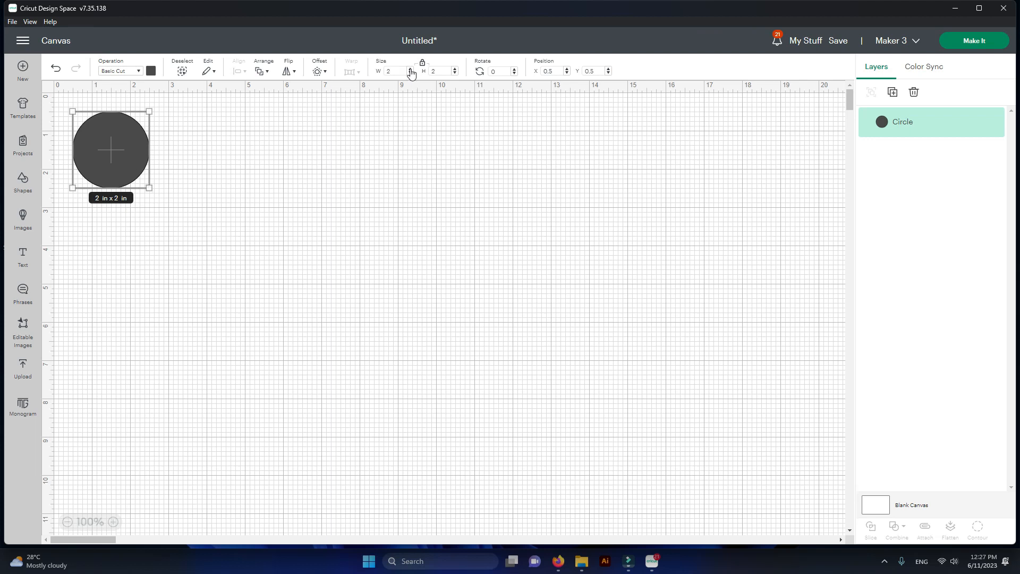
{"action": "left_click_drag", "start_coordinate": [410, 70], "coordinate": [411, 73]}
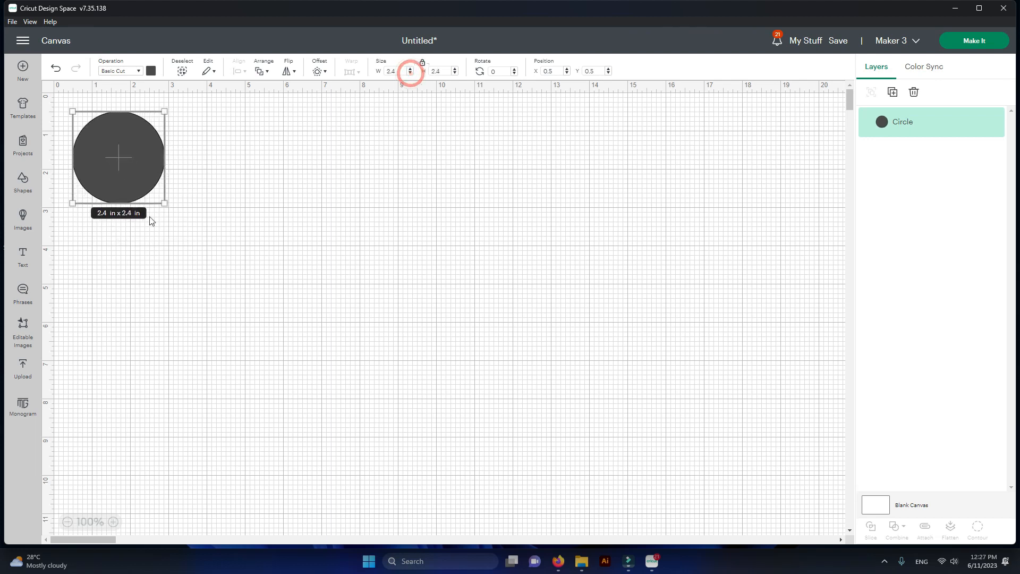
{"action": "left_click_drag", "start_coordinate": [165, 203], "coordinate": [320, 394]}
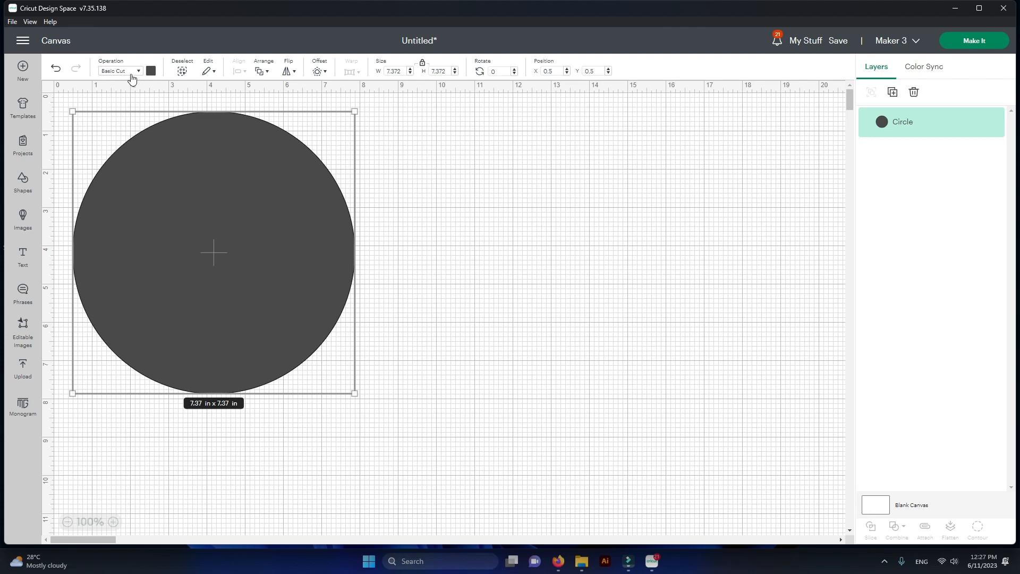
Set the circle's material color to light pink and deselect the shape.
{"action": "left_click", "coordinate": [151, 70]}
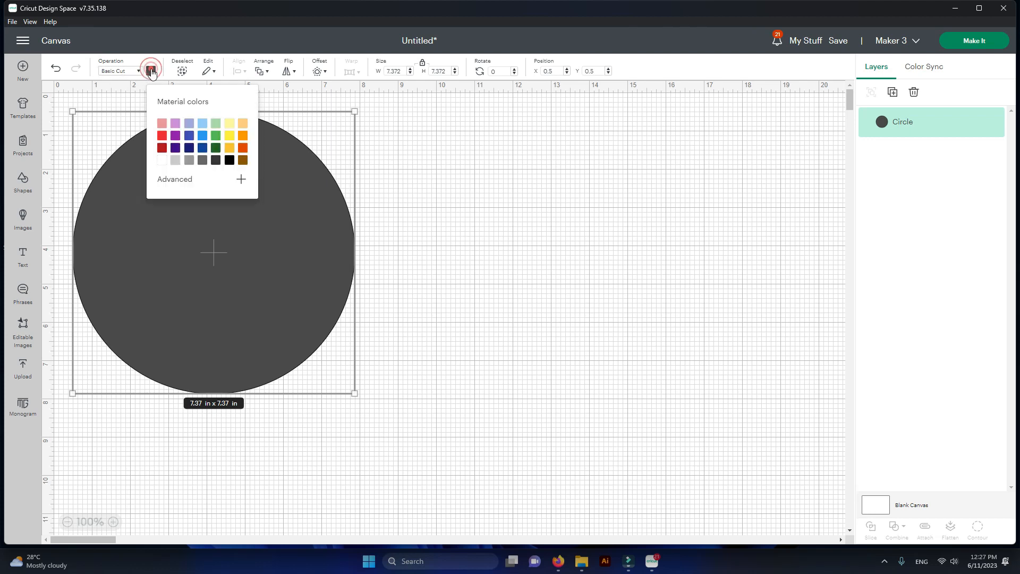
{"action": "left_click", "coordinate": [162, 125]}
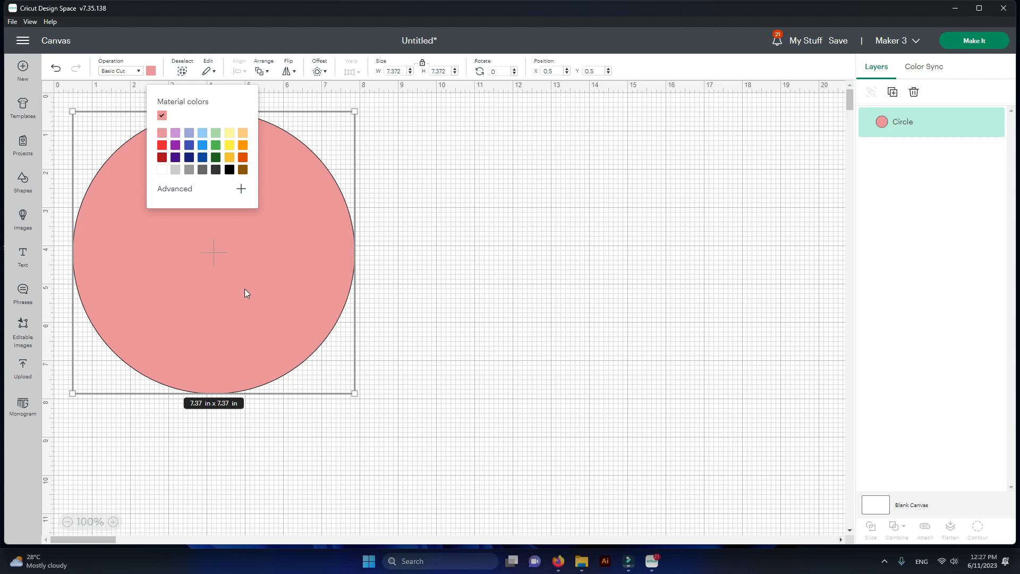
{"action": "left_click", "coordinate": [409, 258]}
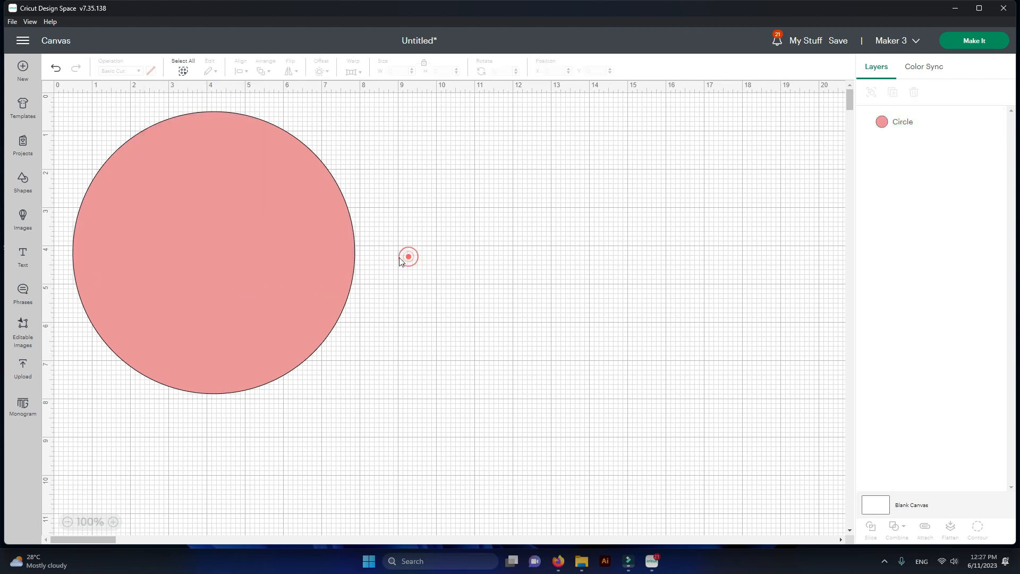
View the operation options for the selected circle and change its material color to white.
{"action": "left_click", "coordinate": [233, 209]}
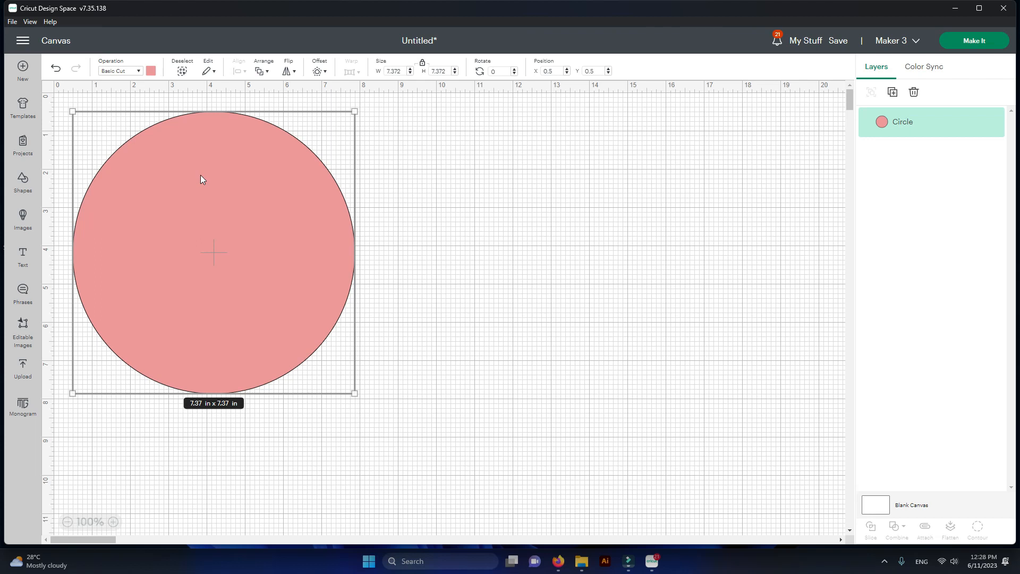
{"action": "left_click", "coordinate": [139, 72]}
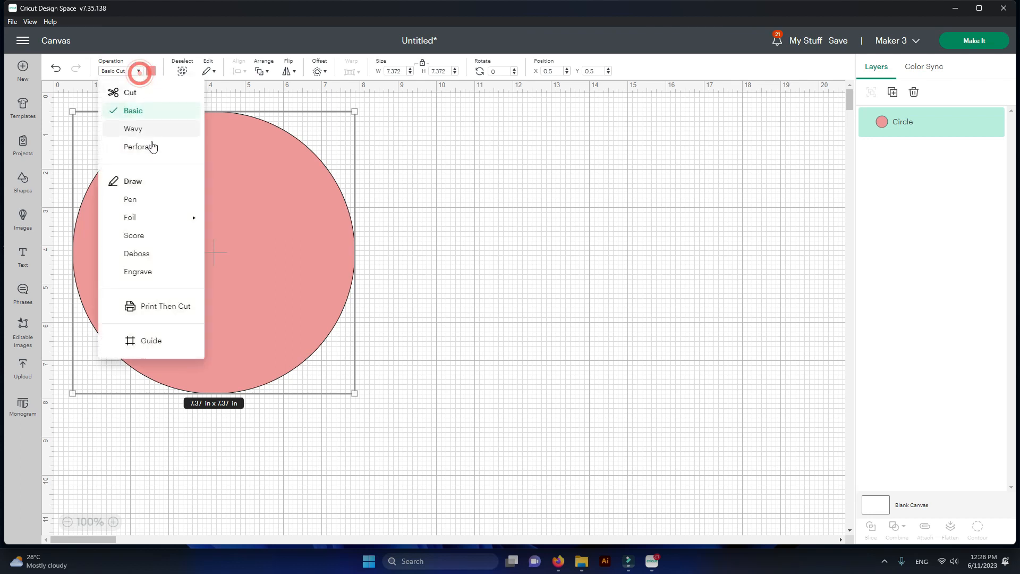
{"action": "left_click", "coordinate": [152, 74]}
{"action": "left_click", "coordinate": [151, 71]}
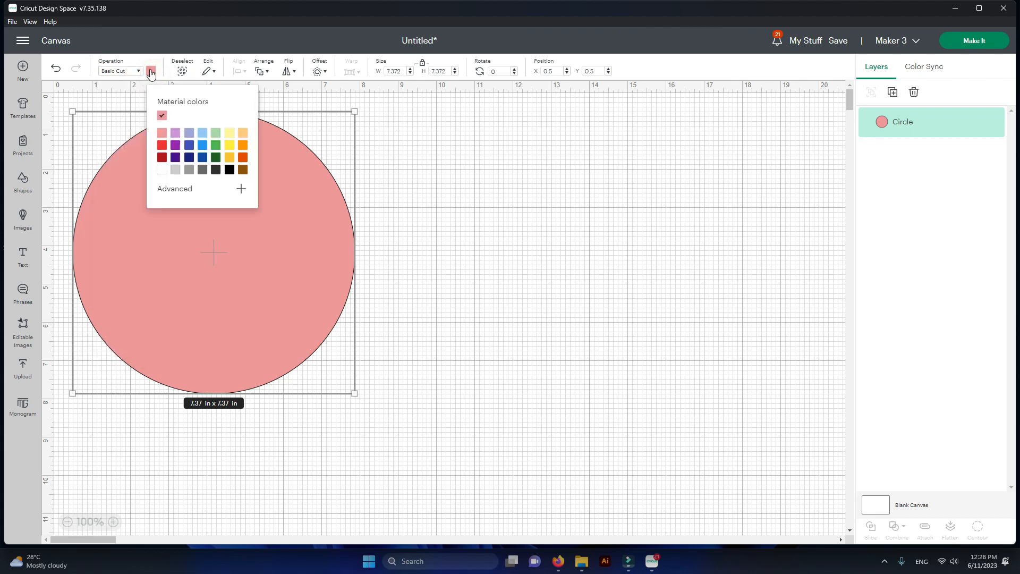
{"action": "left_click", "coordinate": [159, 170]}
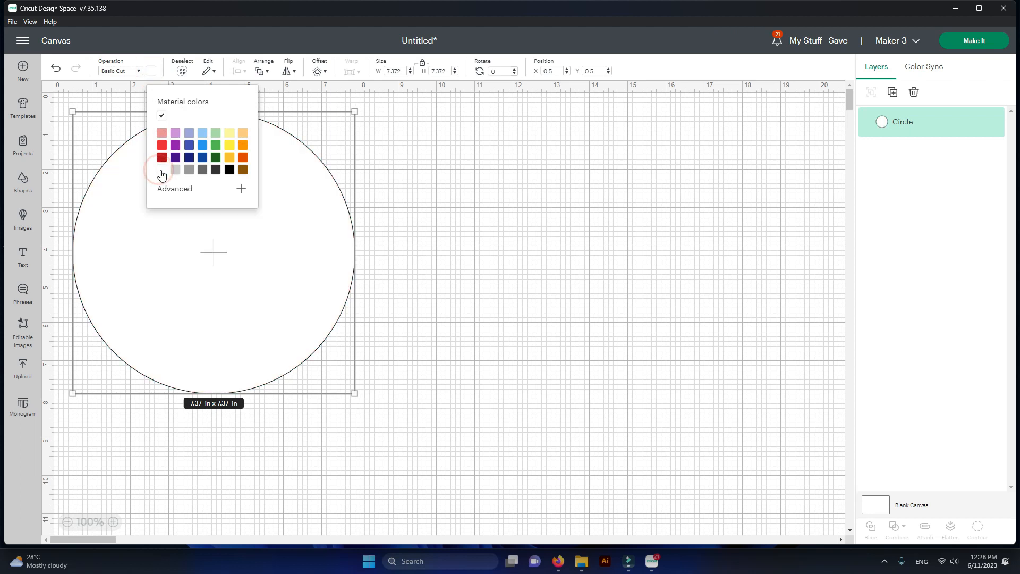
{"action": "left_click", "coordinate": [424, 220]}
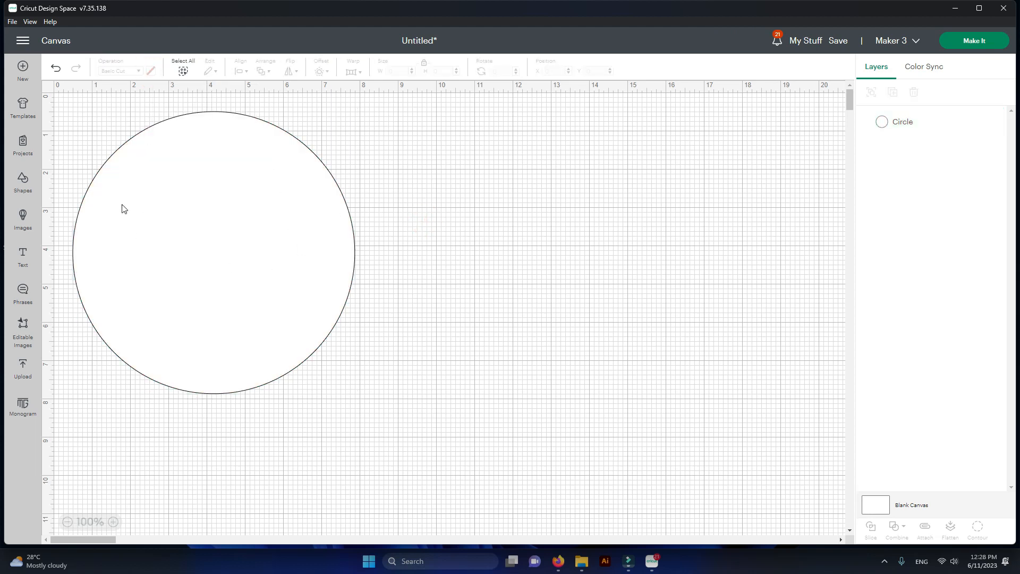
Examine the Cut, Draw, Print Then Cut and Guide operations for the circle, keeping the Basic cut.
{"action": "left_click", "coordinate": [198, 249]}
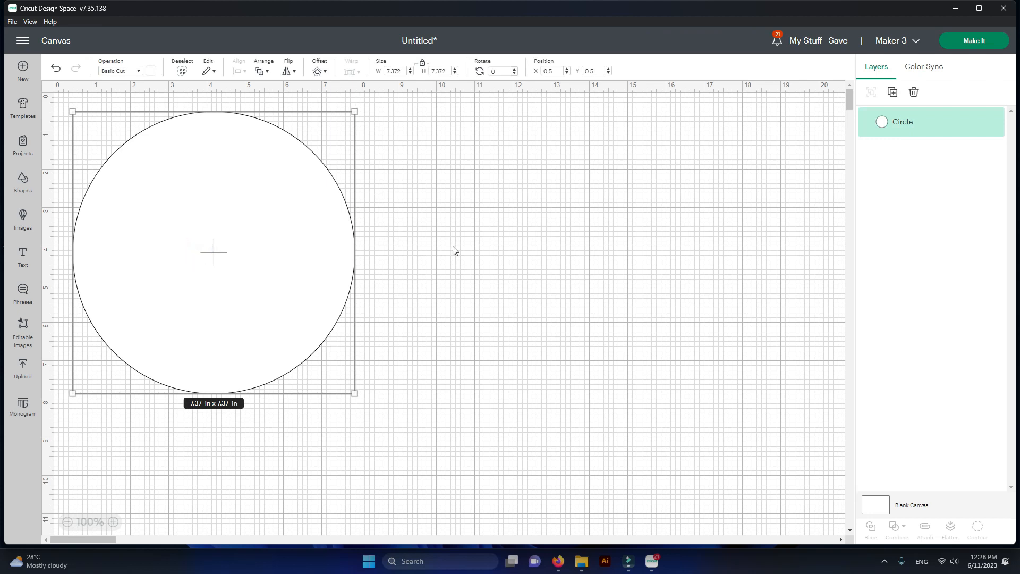
{"action": "left_click", "coordinate": [138, 71]}
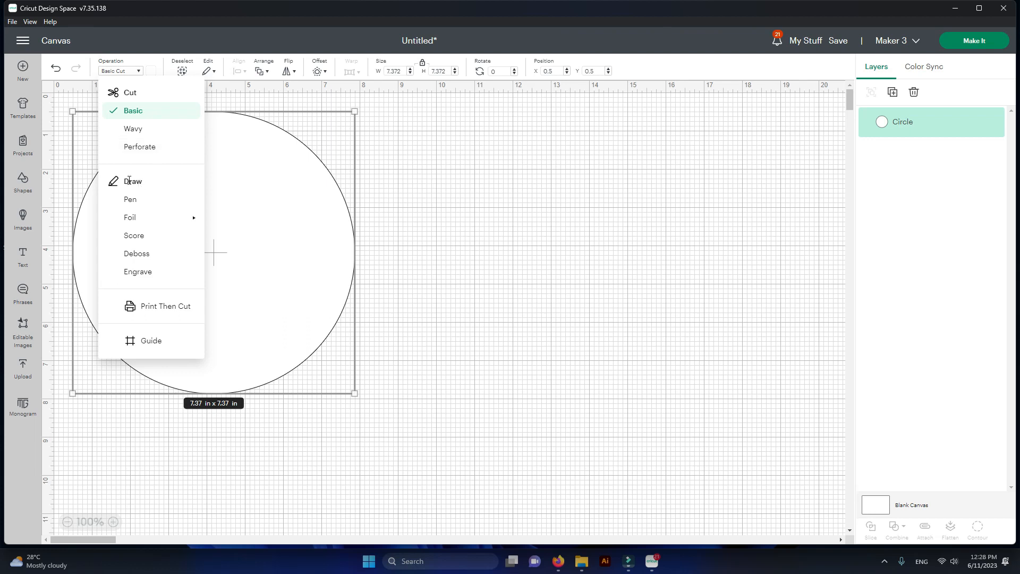
{"action": "left_click", "coordinate": [114, 186]}
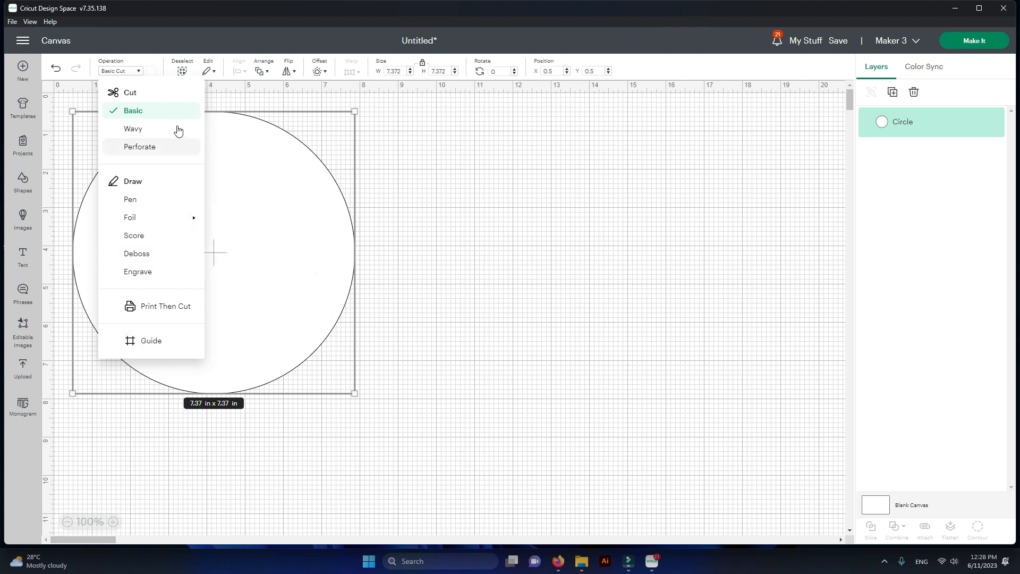
{"action": "left_click", "coordinate": [172, 110]}
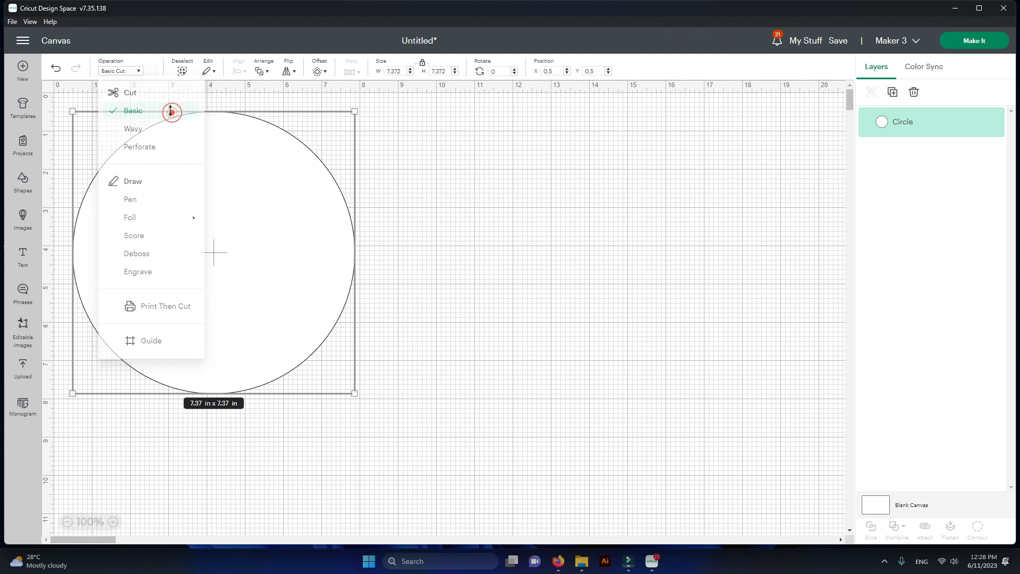
{"action": "left_click", "coordinate": [540, 227]}
{"action": "left_click", "coordinate": [279, 215]}
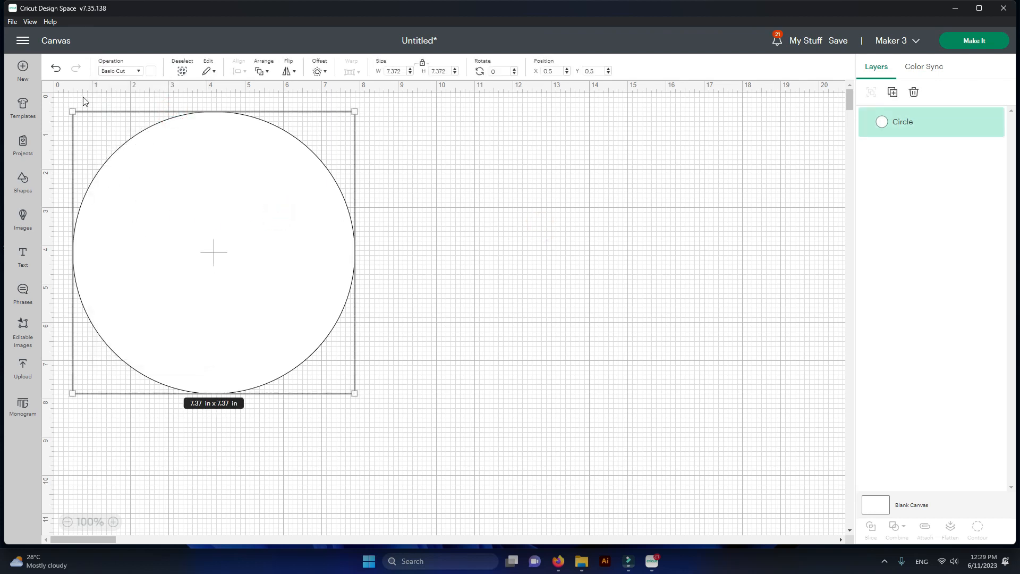
Reduce the circle to about 5.59 in, duplicate it, and place the two circles side by side.
{"action": "left_click", "coordinate": [214, 72]}
{"action": "left_click", "coordinate": [498, 244]}
{"action": "left_click", "coordinate": [257, 273]}
{"action": "left_click_drag", "start_coordinate": [354, 246], "coordinate": [484, 237]}
{"action": "key", "text": "ctrl+d"}
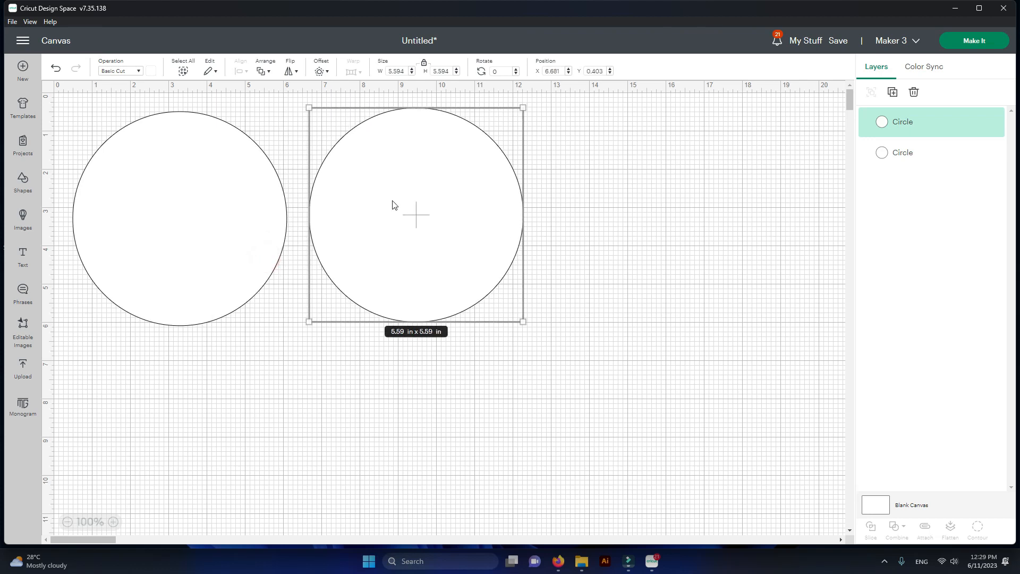
Duplicate a circle to add a third one at the end of the row, and delete that copy.
{"action": "left_click", "coordinate": [210, 70]}
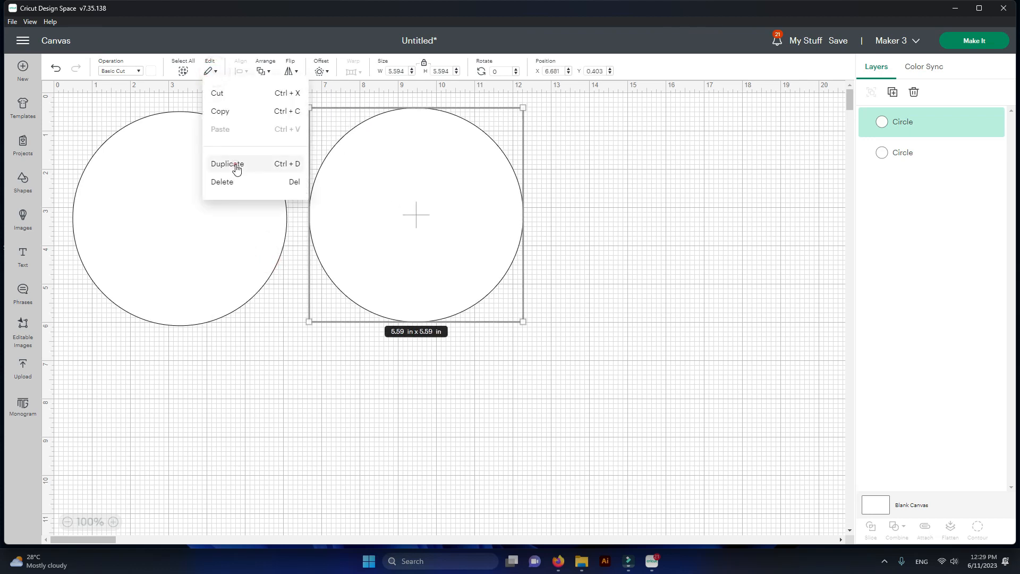
{"action": "left_click", "coordinate": [235, 165]}
{"action": "left_click_drag", "start_coordinate": [236, 239], "coordinate": [697, 201]}
{"action": "left_click", "coordinate": [217, 71]}
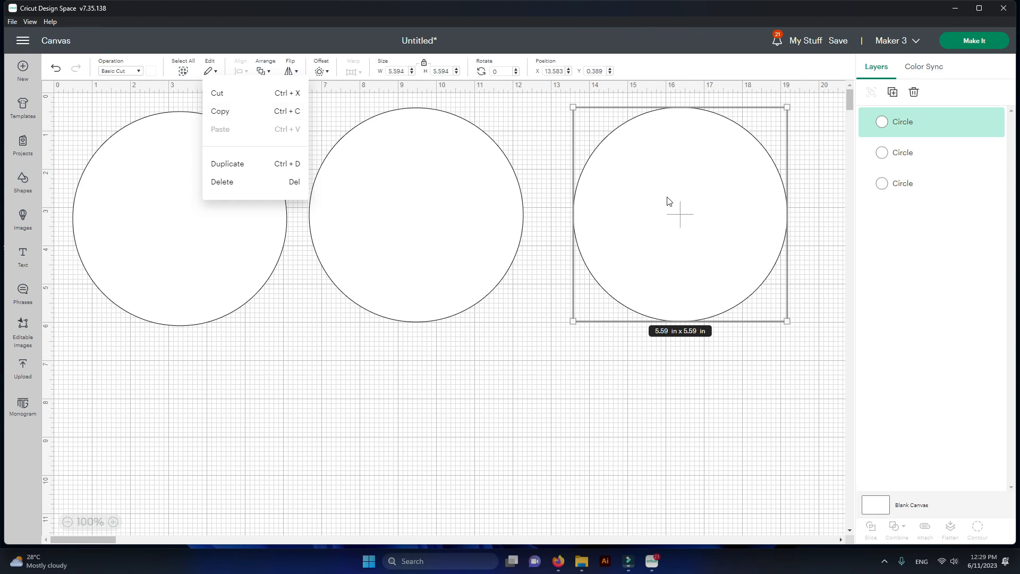
{"action": "key", "text": "Delete"}
{"action": "left_click", "coordinate": [315, 461]}
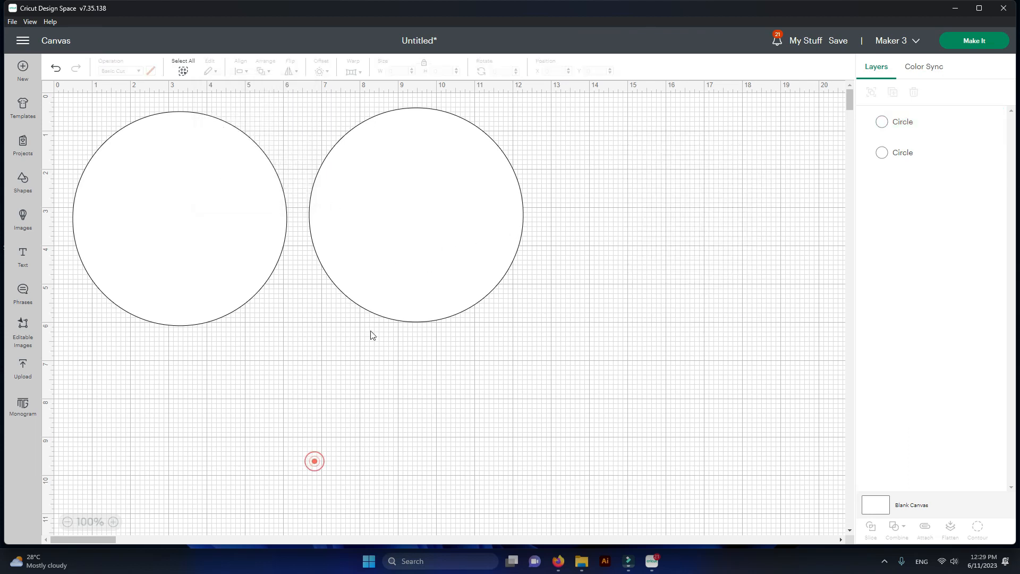
Select both circles and align them with Center so they are stacked on each other.
{"action": "left_click", "coordinate": [199, 235]}
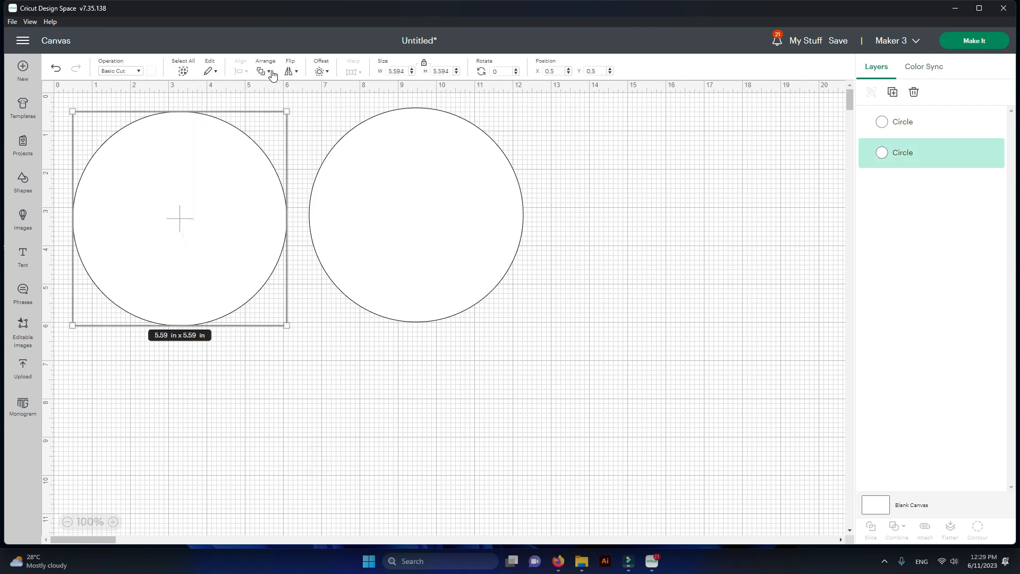
{"action": "left_click", "coordinate": [278, 408]}
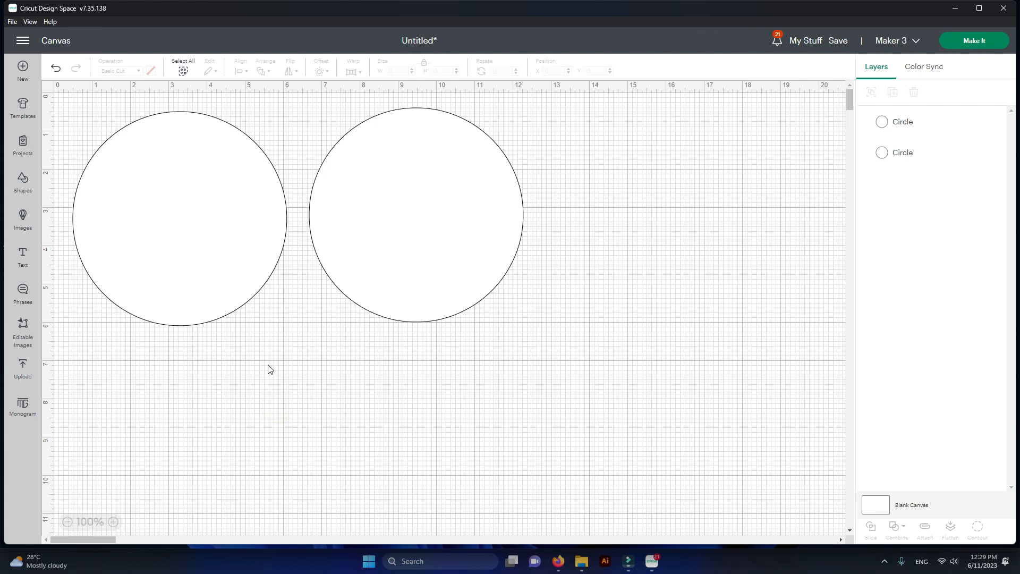
{"action": "left_click_drag", "start_coordinate": [71, 110], "coordinate": [538, 357]}
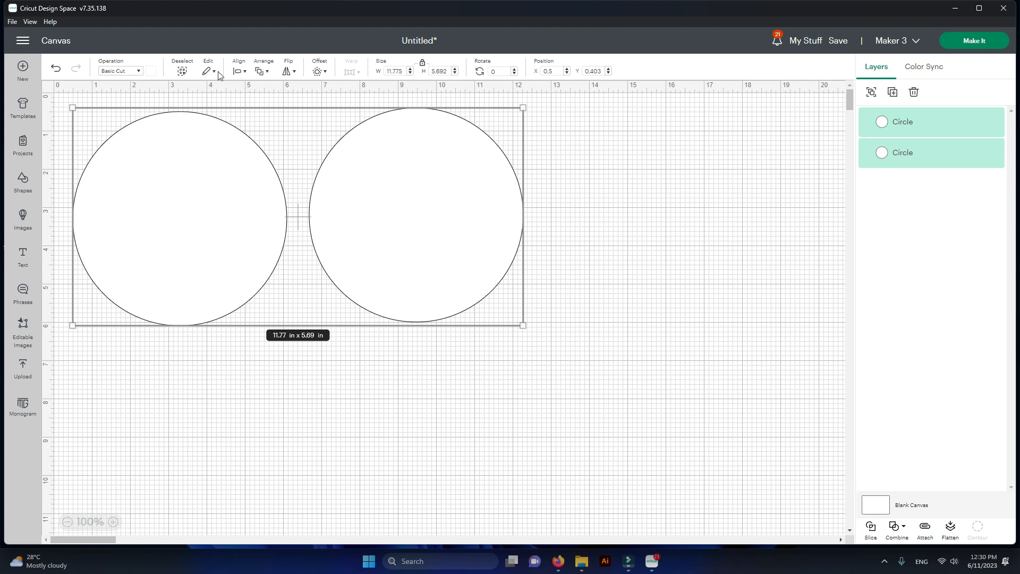
{"action": "left_click", "coordinate": [246, 72]}
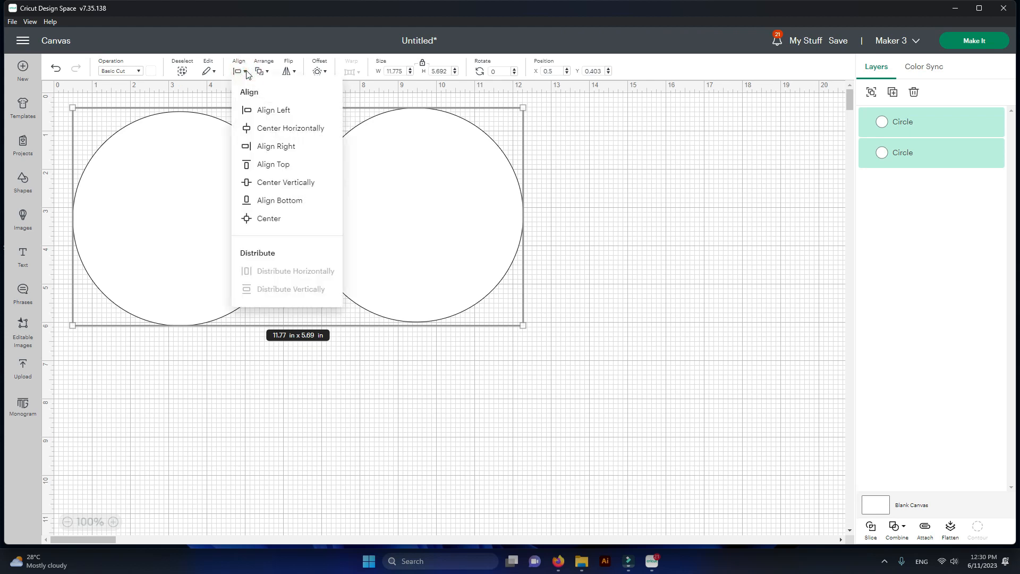
{"action": "left_click", "coordinate": [272, 220]}
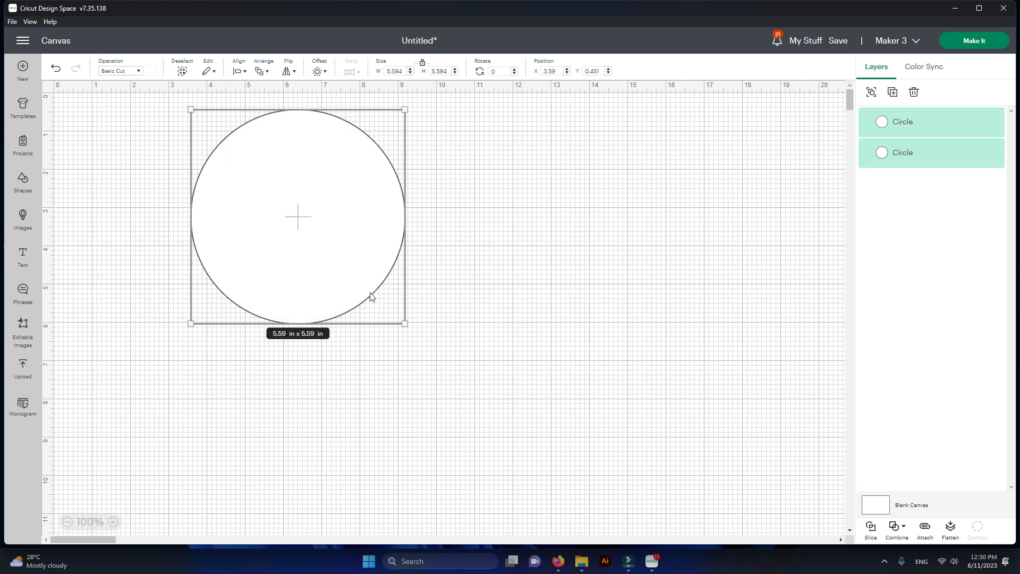
Apply Align Right to the two stacked circles, and move the circles apart so they sit side by side.
{"action": "left_click", "coordinate": [244, 72]}
{"action": "left_click", "coordinate": [266, 147]}
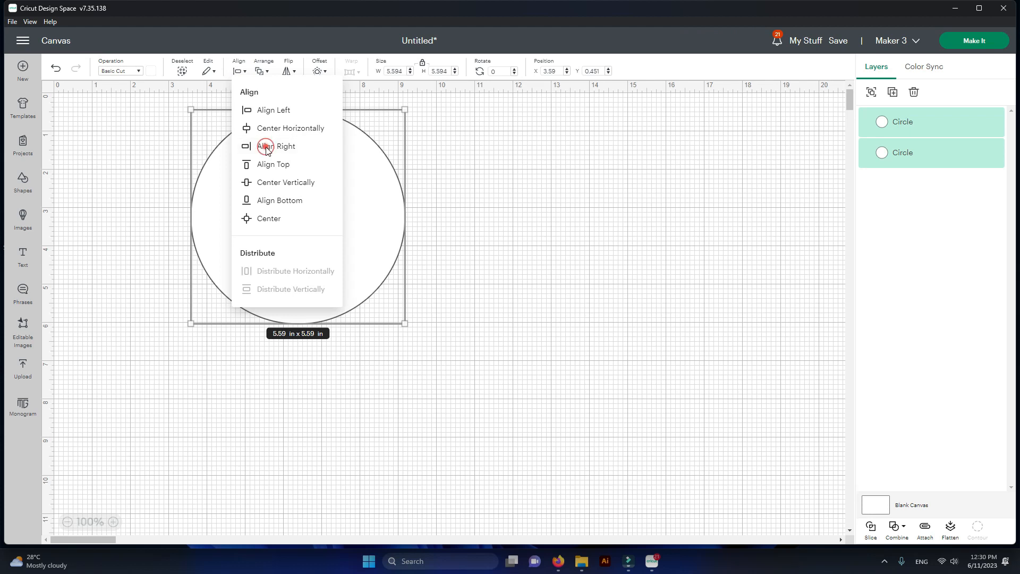
{"action": "left_click", "coordinate": [241, 72]}
{"action": "left_click", "coordinate": [487, 216]}
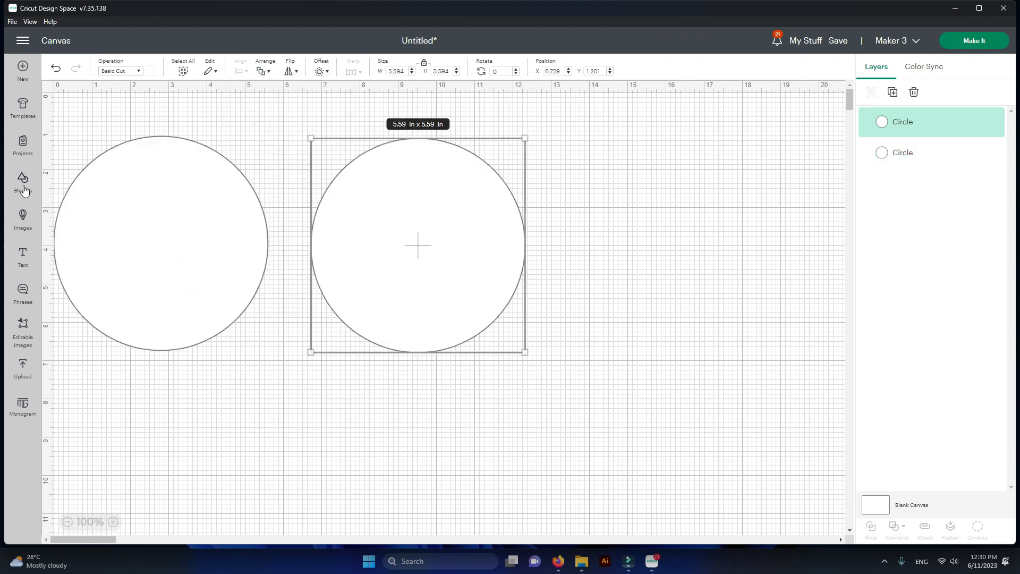
Add a 2 in square over the first circle, and move the second circle farther away to clear space.
{"action": "left_click", "coordinate": [24, 191]}
{"action": "left_click", "coordinate": [199, 255]}
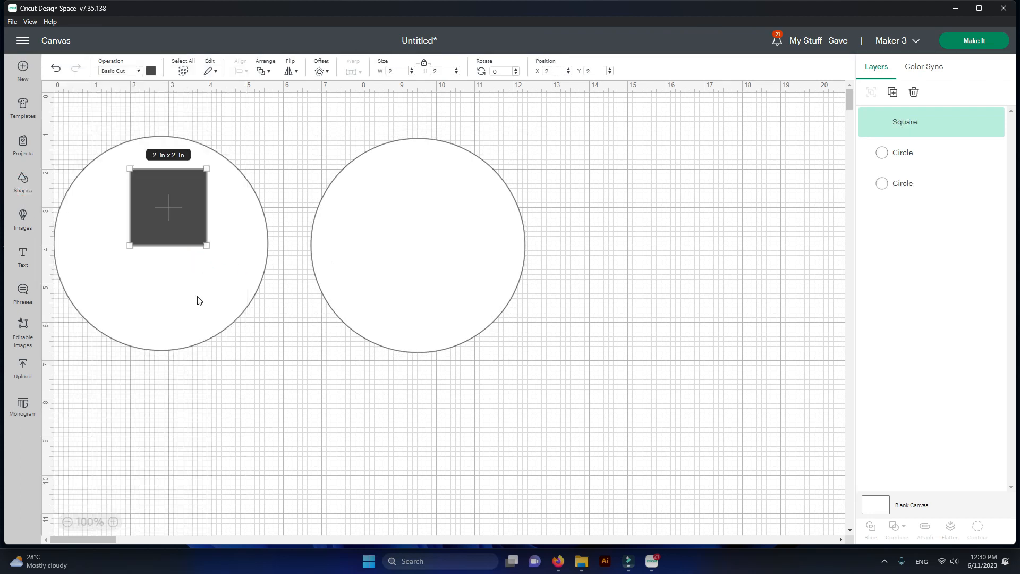
{"action": "left_click_drag", "start_coordinate": [388, 248], "coordinate": [655, 269]}
Select the square with the circle beneath it and align them with Align Left, Center Horizontally and finally Center.
{"action": "left_click_drag", "start_coordinate": [75, 128], "coordinate": [322, 420]}
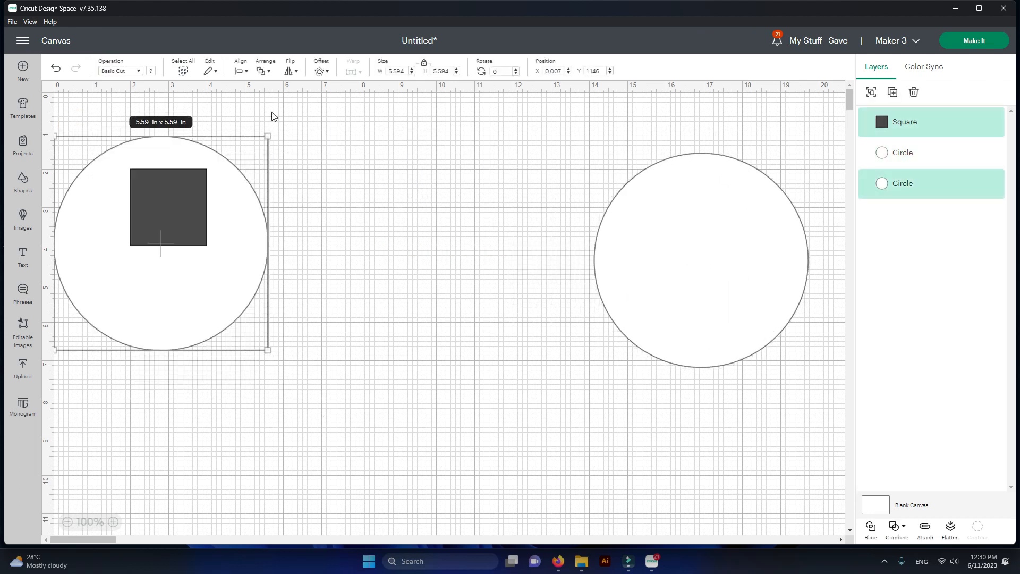
{"action": "left_click", "coordinate": [244, 72]}
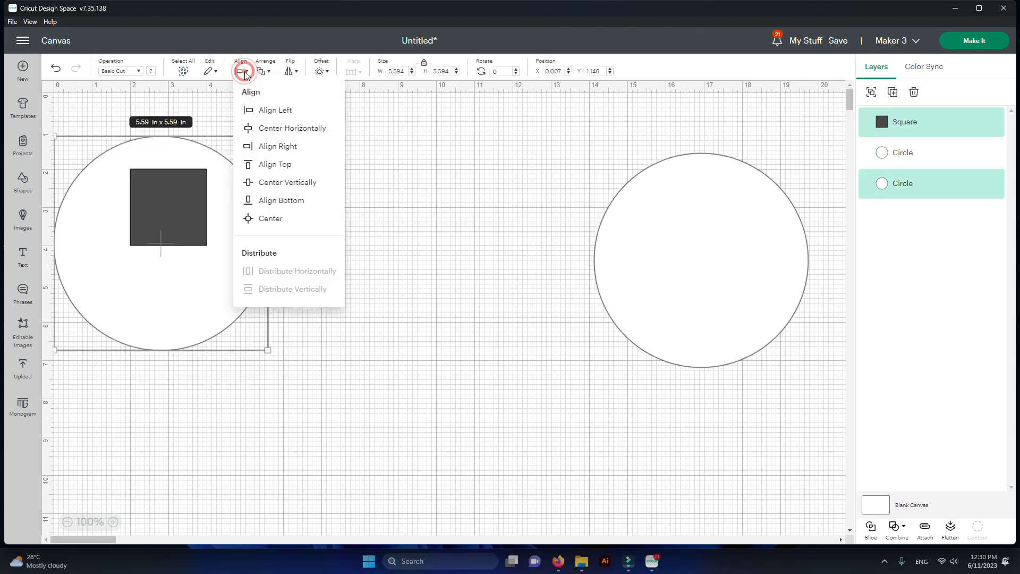
{"action": "left_click", "coordinate": [270, 110]}
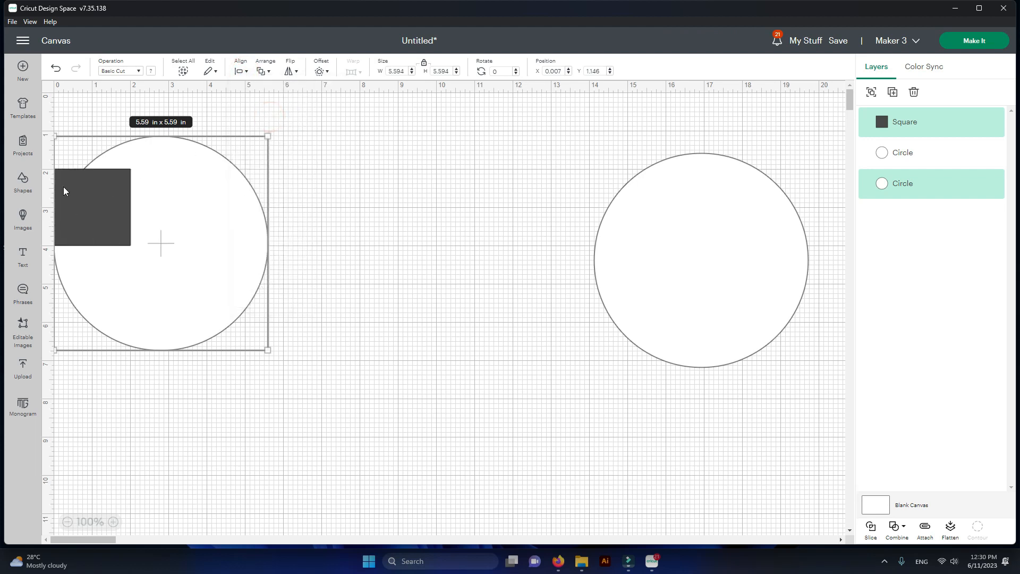
{"action": "left_click", "coordinate": [247, 71]}
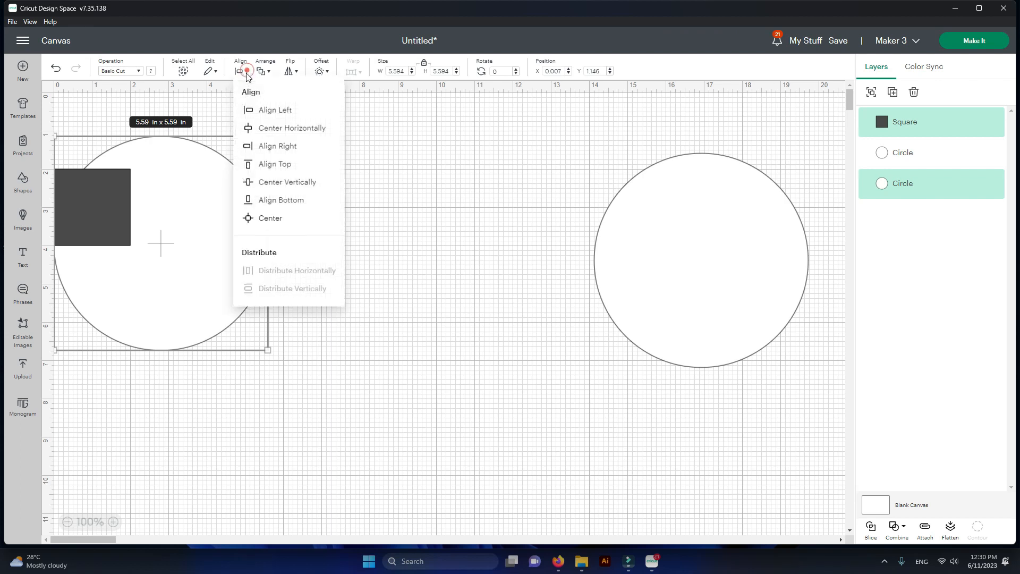
{"action": "left_click", "coordinate": [266, 129]}
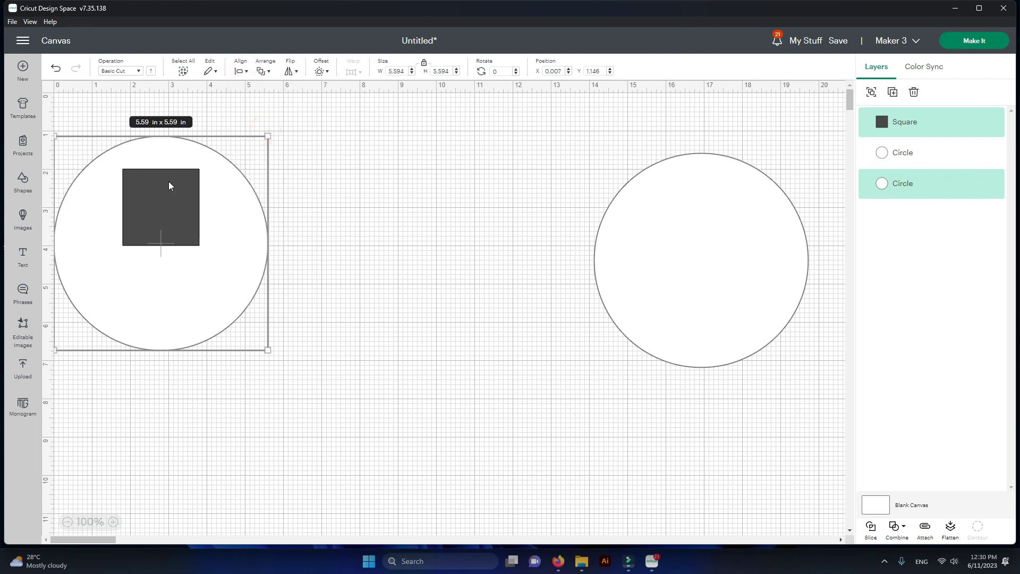
{"action": "left_click", "coordinate": [244, 71]}
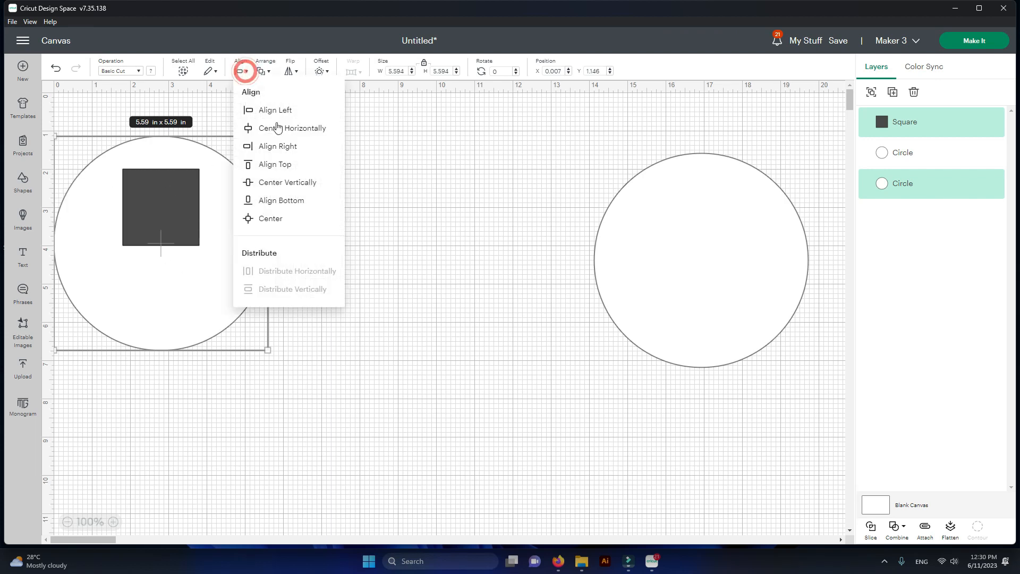
{"action": "left_click", "coordinate": [271, 218]}
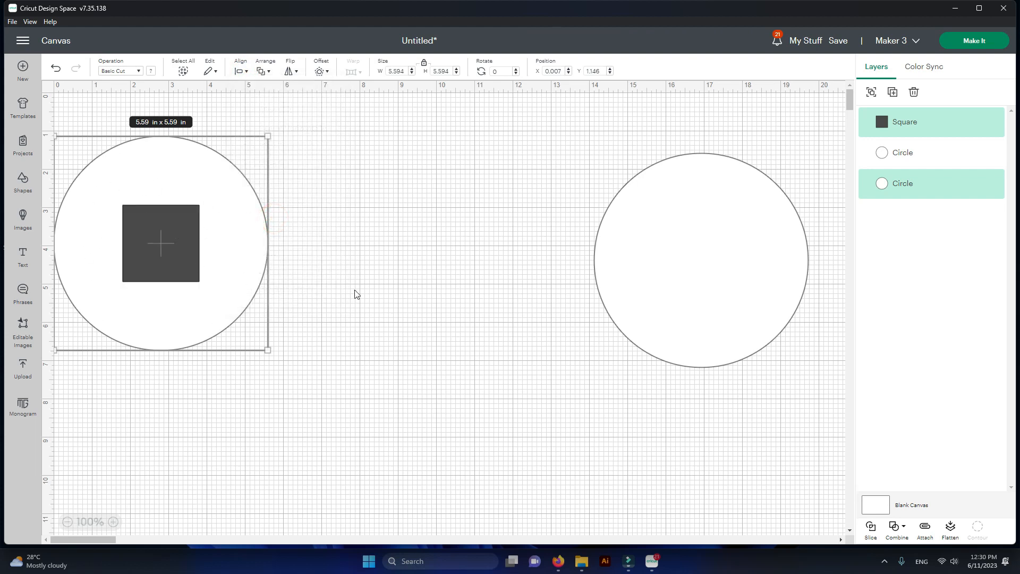
{"action": "left_click", "coordinate": [351, 249]}
Reselect the square and its circle, review their Arrange options, and move both to about X 3.2, Y 1.1 in.
{"action": "left_click", "coordinate": [187, 216]}
{"action": "left_click", "coordinate": [186, 101]}
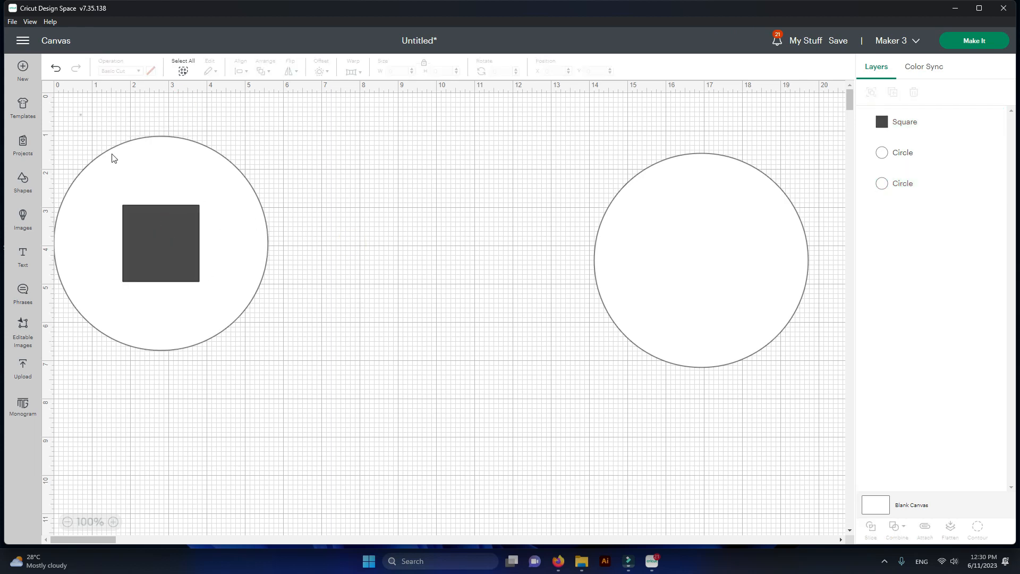
{"action": "left_click_drag", "start_coordinate": [75, 108], "coordinate": [306, 374]}
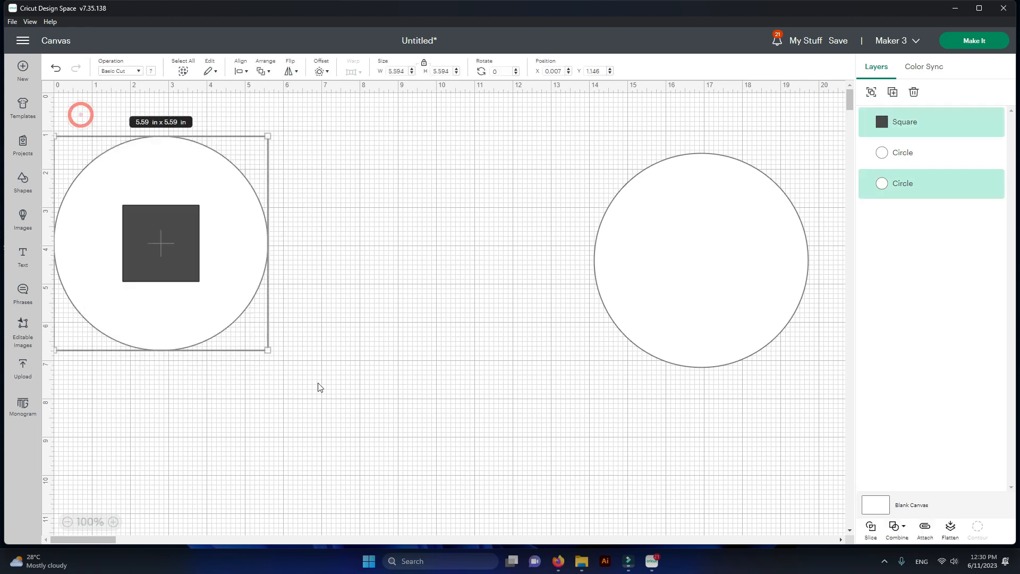
{"action": "left_click", "coordinate": [272, 73]}
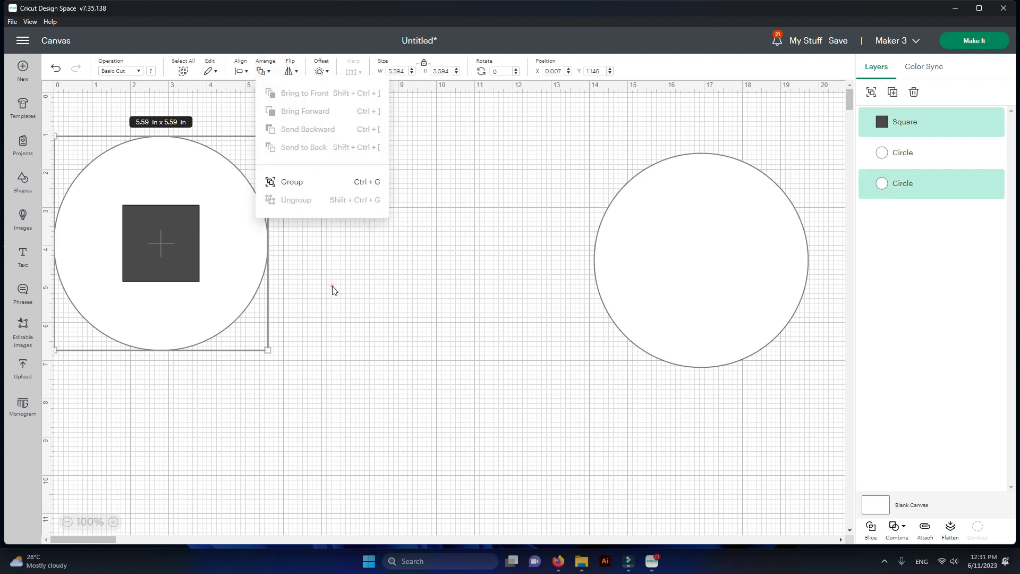
{"action": "left_click", "coordinate": [333, 288]}
{"action": "left_click", "coordinate": [264, 72]}
{"action": "left_click", "coordinate": [376, 301]}
{"action": "left_click_drag", "start_coordinate": [189, 253], "coordinate": [312, 250]}
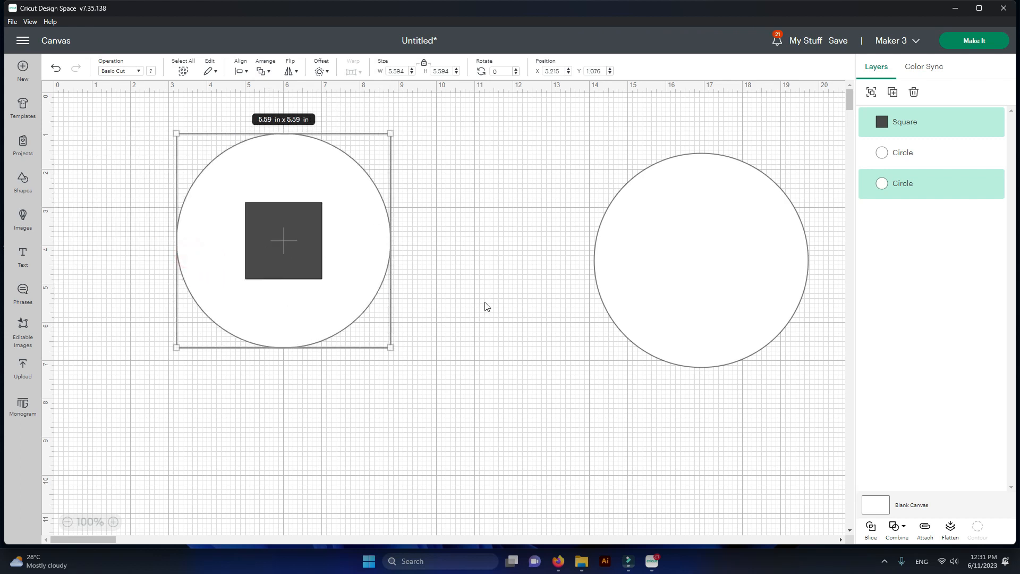
Select only the square and apply Send Backward, followed by Send to Back, to place it behind both circles.
{"action": "left_click", "coordinate": [485, 306]}
{"action": "left_click", "coordinate": [296, 245]}
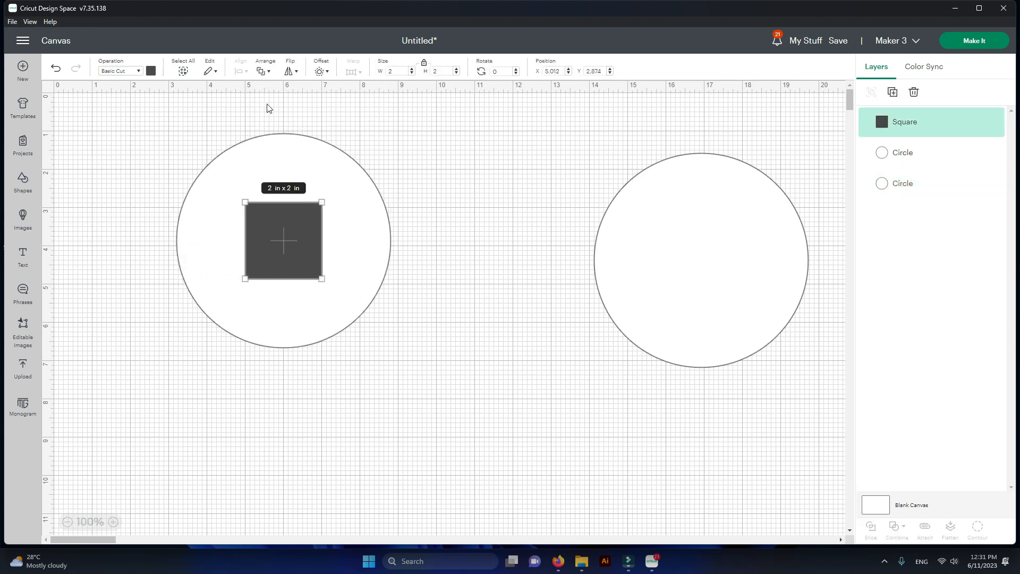
{"action": "left_click", "coordinate": [264, 71]}
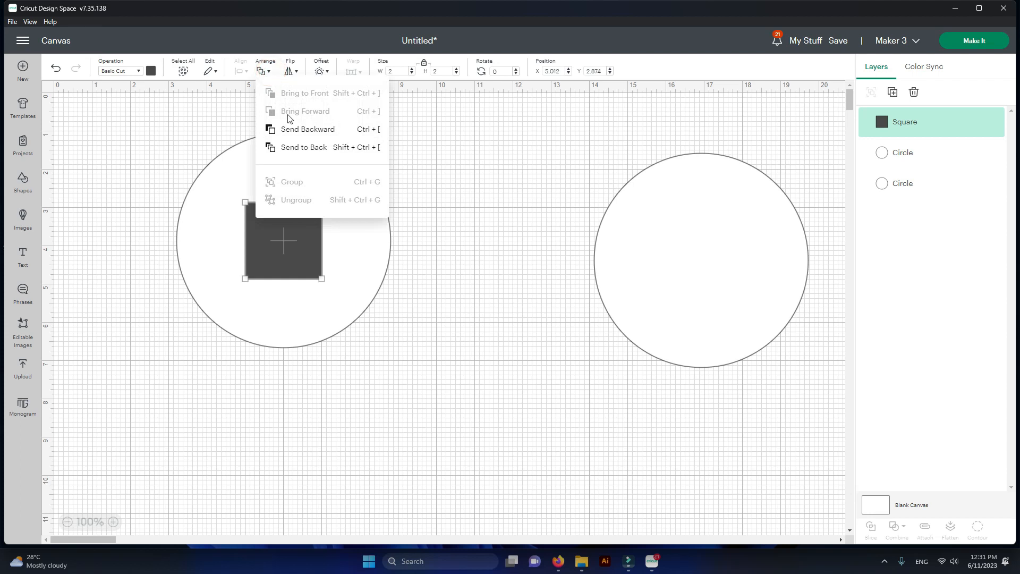
{"action": "left_click", "coordinate": [304, 129]}
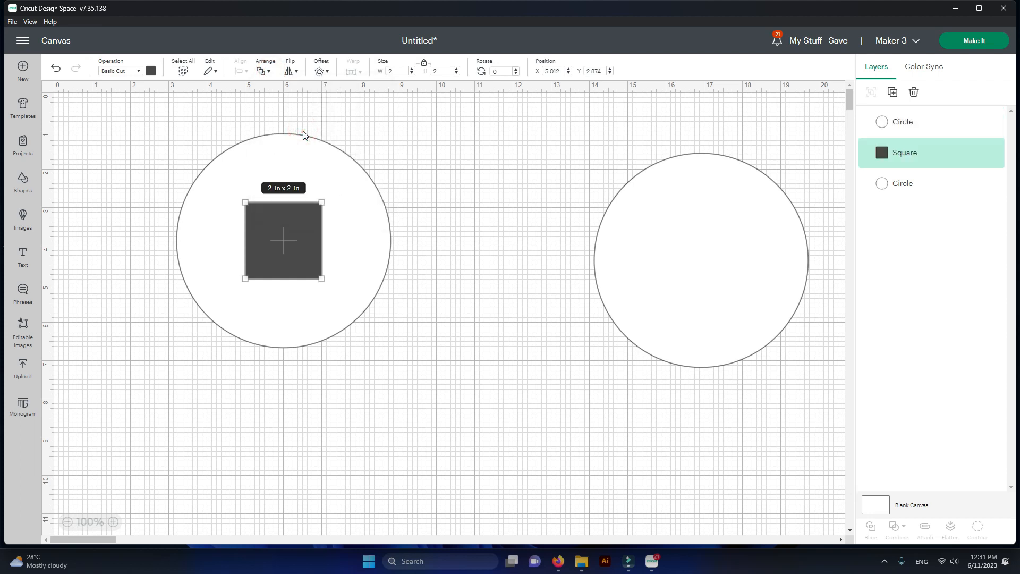
{"action": "left_click", "coordinate": [272, 73]}
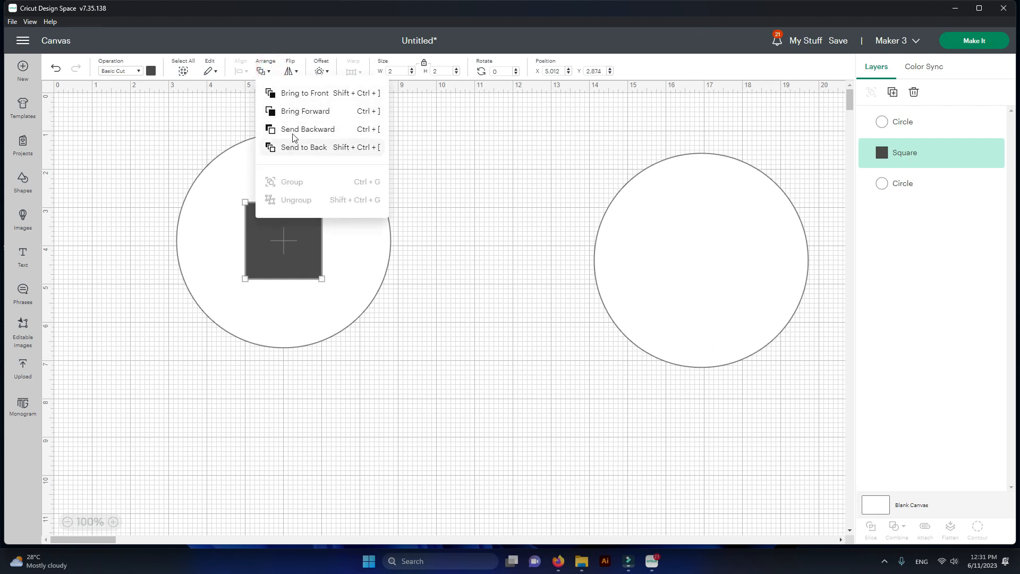
{"action": "left_click", "coordinate": [298, 149]}
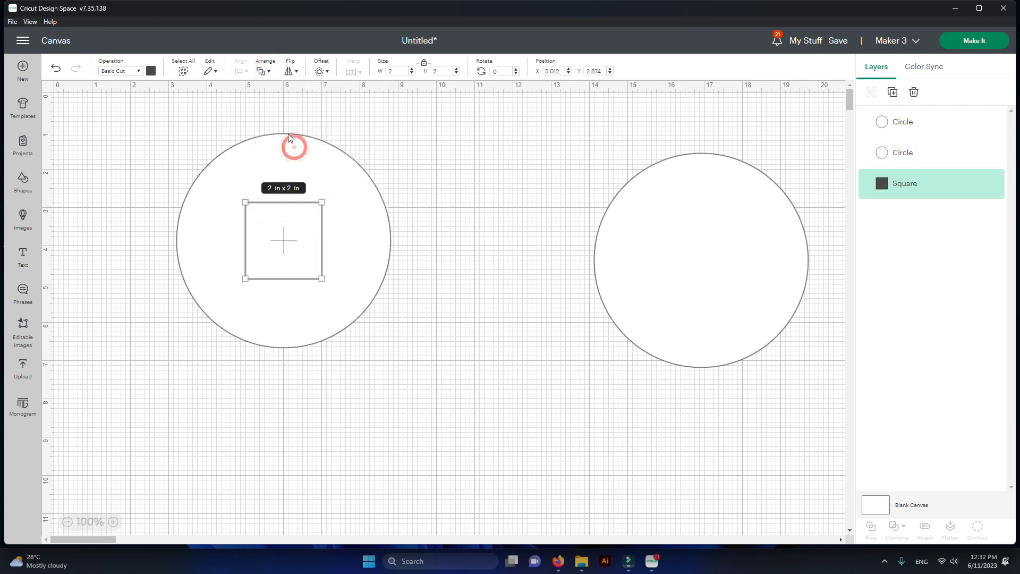
Bring the square to the front of the layer stack and deselect it.
{"action": "left_click", "coordinate": [264, 71]}
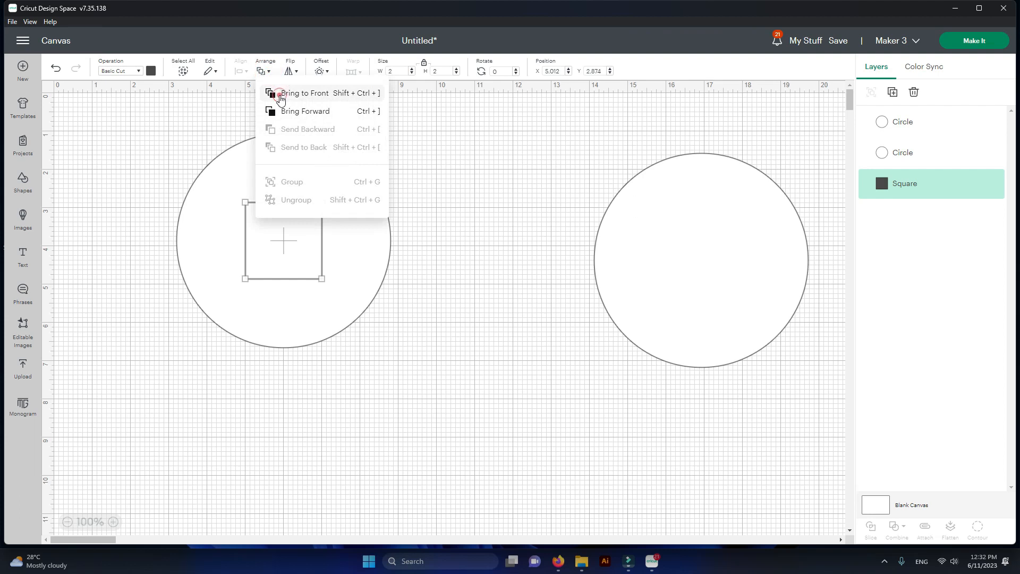
{"action": "left_click", "coordinate": [280, 94]}
{"action": "left_click", "coordinate": [499, 202]}
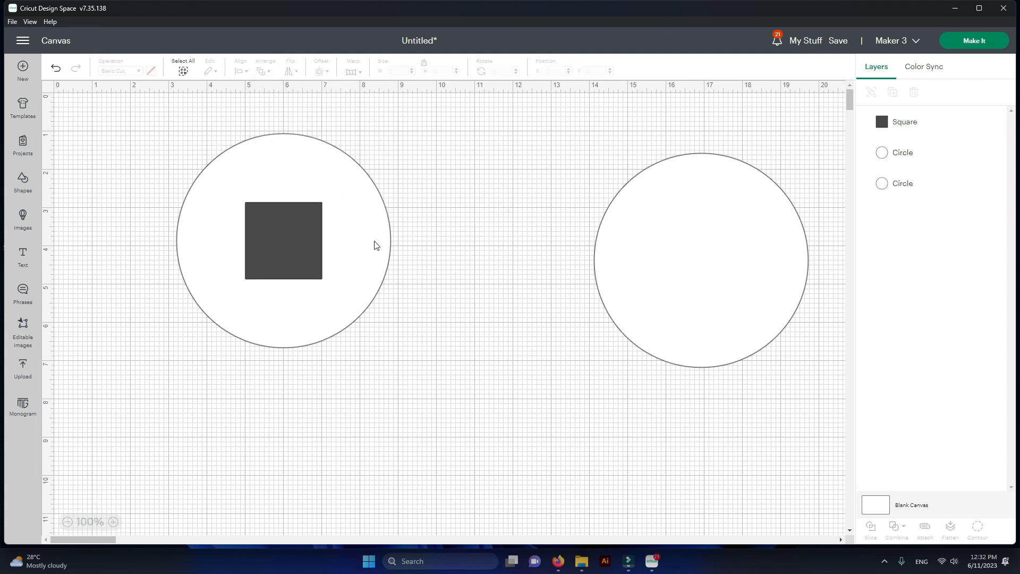
Move the square out of its circle into the gap between the two circles, and select the emptied circle.
{"action": "left_click", "coordinate": [355, 204]}
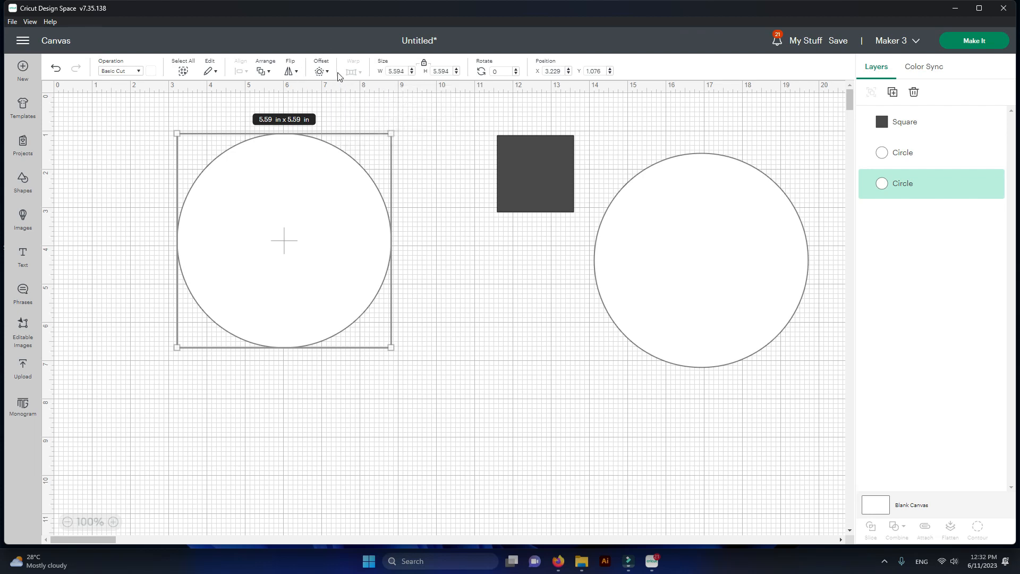
{"action": "left_click", "coordinate": [128, 281]}
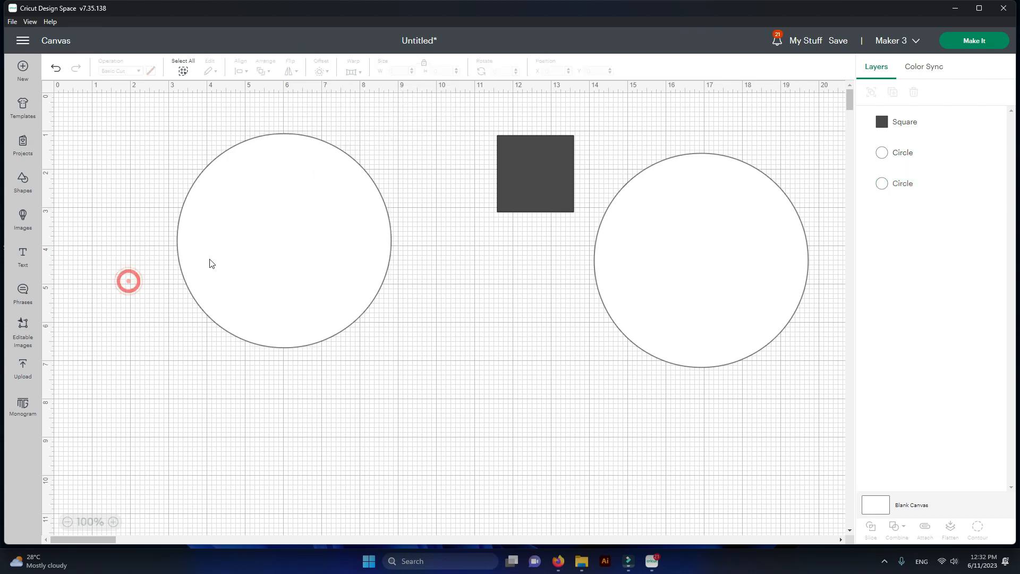
{"action": "left_click", "coordinate": [247, 252]}
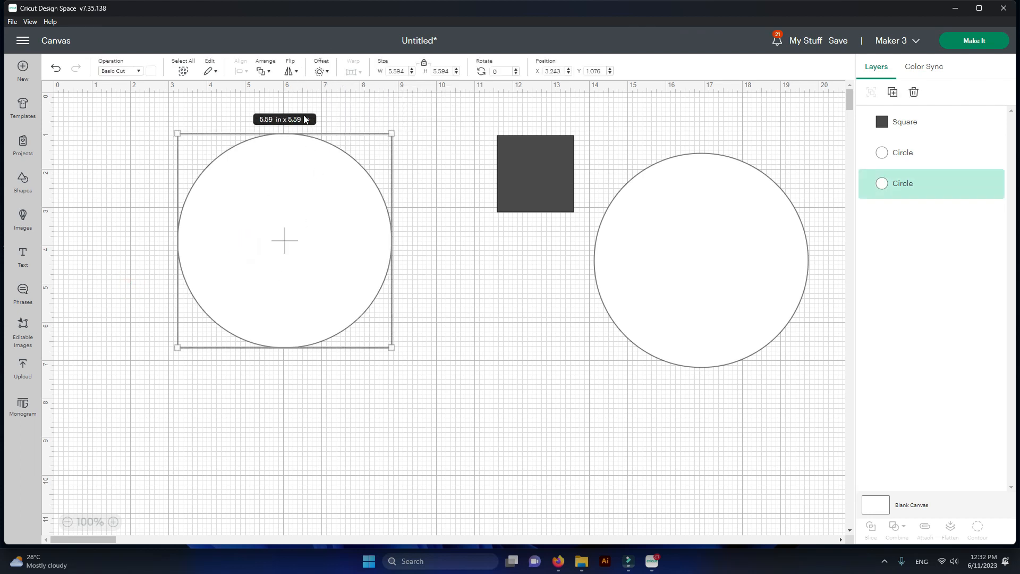
Preview an offset on the selected circle, dismiss it, and move the circle to about X 7.76, Y 5.22 in.
{"action": "left_click", "coordinate": [327, 75]}
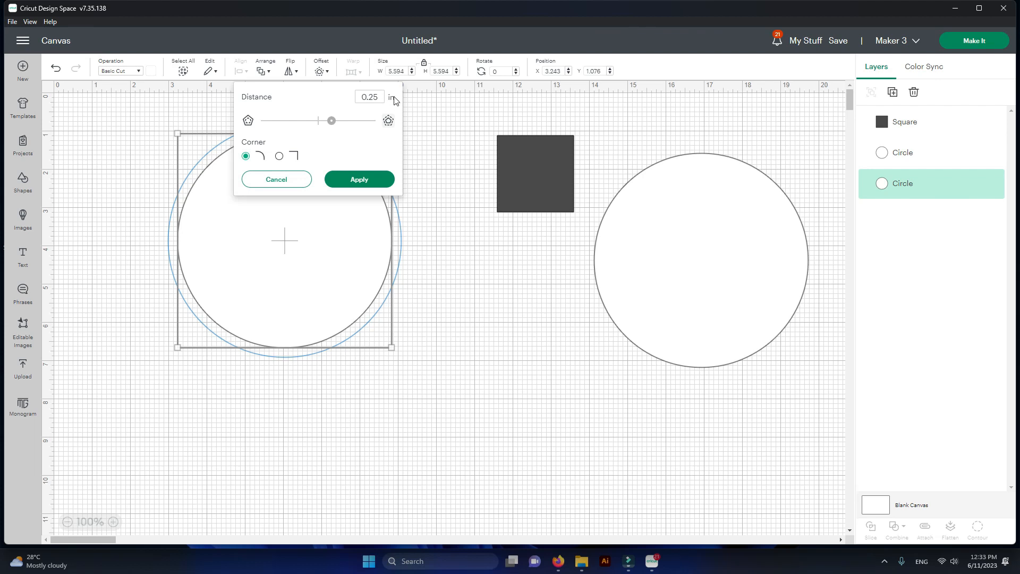
{"action": "mouse_move", "coordinate": [331, 121]}
{"action": "left_mouse_down"}
{"action": "mouse_move", "coordinate": [383, 121]}
{"action": "mouse_move", "coordinate": [335, 133]}
{"action": "left_mouse_up"}
{"action": "left_click", "coordinate": [455, 298]}
{"action": "left_click_drag", "start_coordinate": [301, 283], "coordinate": [476, 444]}
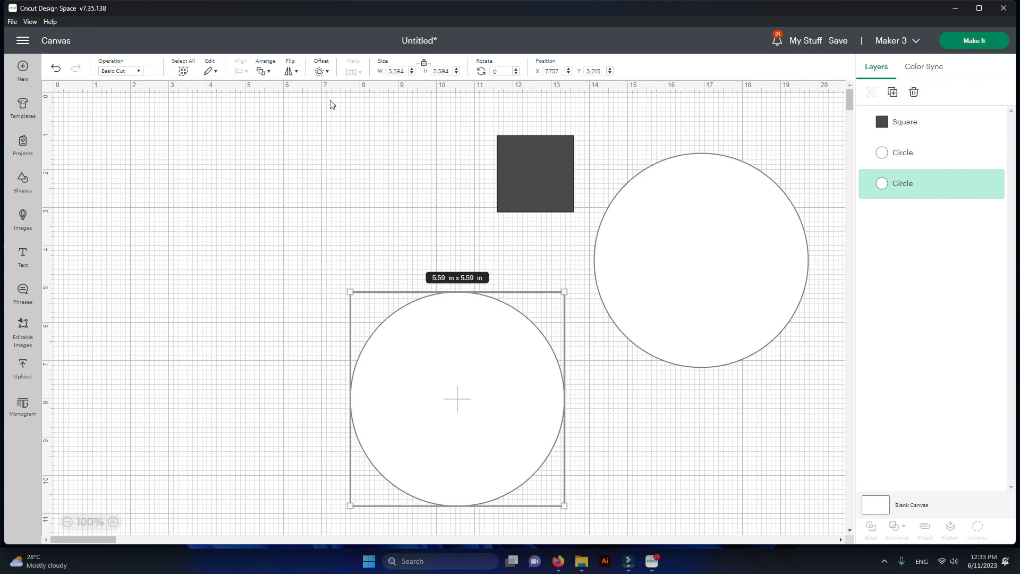
Start an Offset on the moved circle, try distances of 0.639, 0.444 and -0.25 in, and settle on -0.208 in.
{"action": "left_click", "coordinate": [329, 72]}
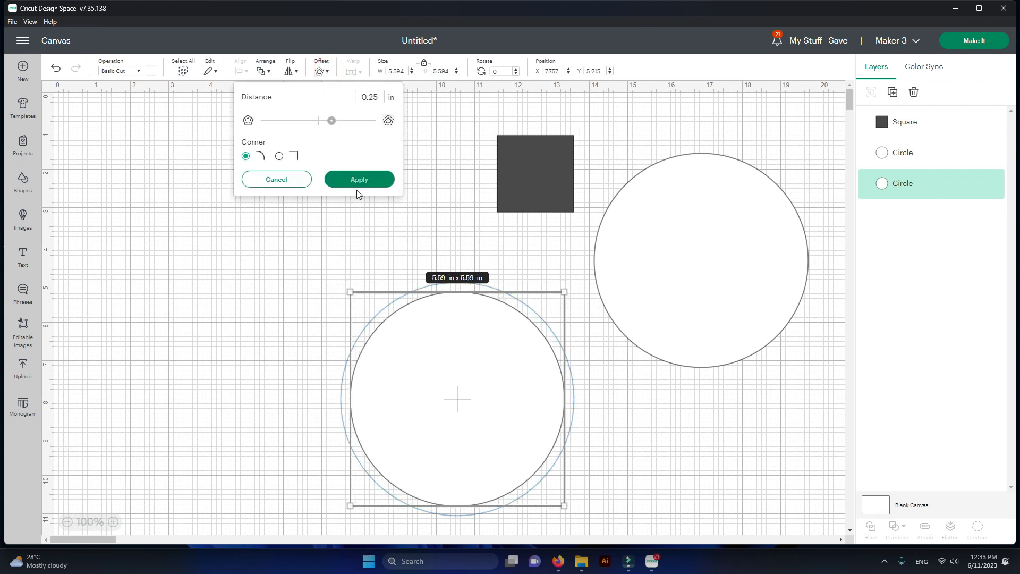
{"action": "left_click_drag", "start_coordinate": [332, 121], "coordinate": [353, 133]}
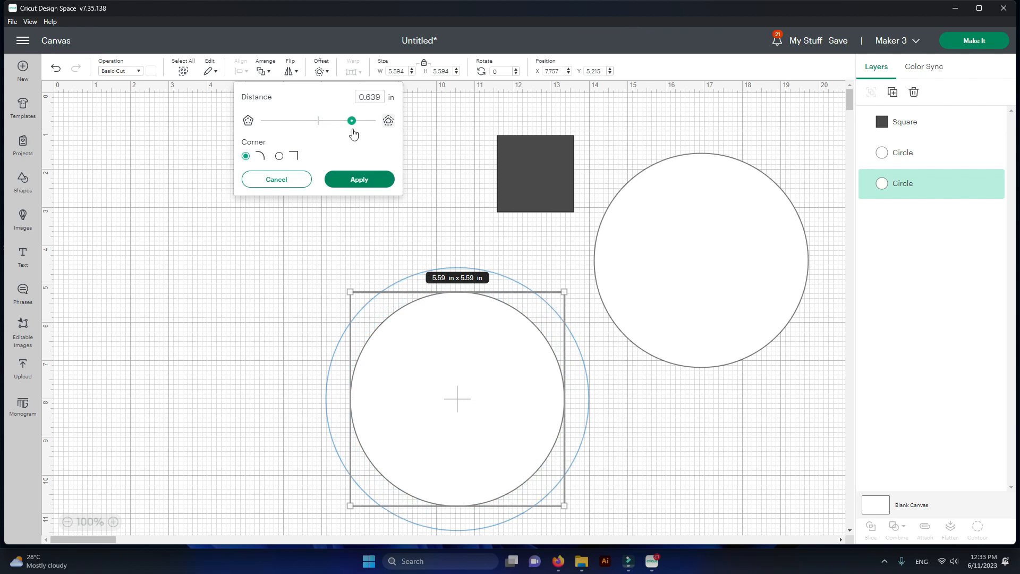
{"action": "mouse_move", "coordinate": [353, 133]}
{"action": "left_mouse_down"}
{"action": "mouse_move", "coordinate": [367, 139]}
{"action": "mouse_move", "coordinate": [320, 131]}
{"action": "mouse_move", "coordinate": [343, 137]}
{"action": "left_mouse_up"}
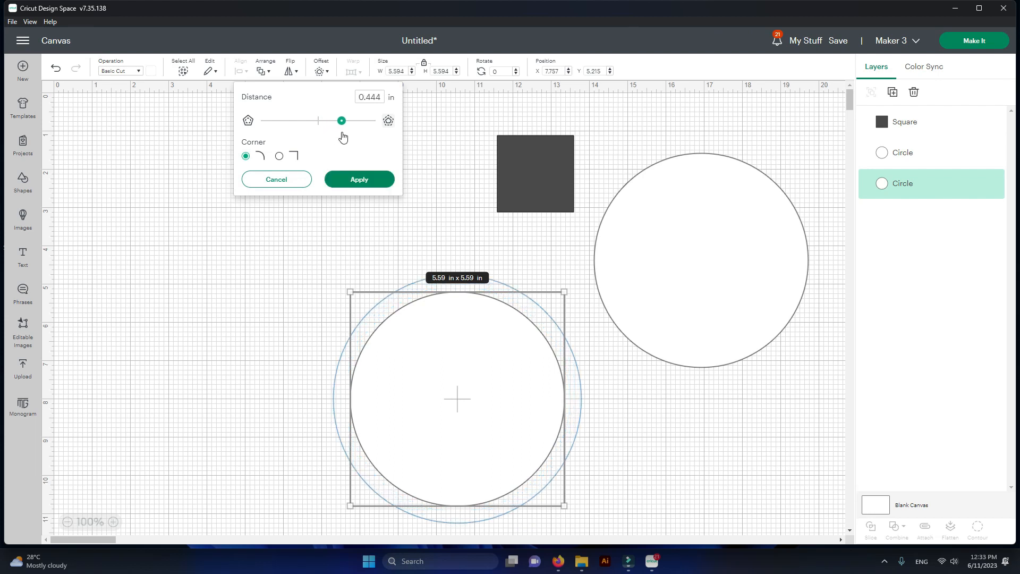
{"action": "left_click_drag", "start_coordinate": [343, 137], "coordinate": [307, 140]}
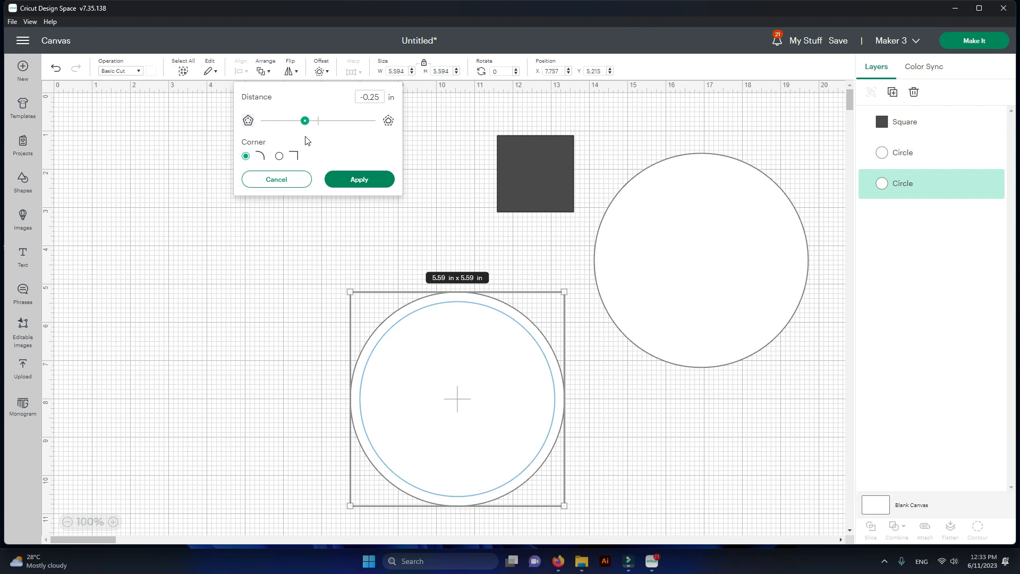
{"action": "left_click_drag", "start_coordinate": [305, 141], "coordinate": [309, 144]}
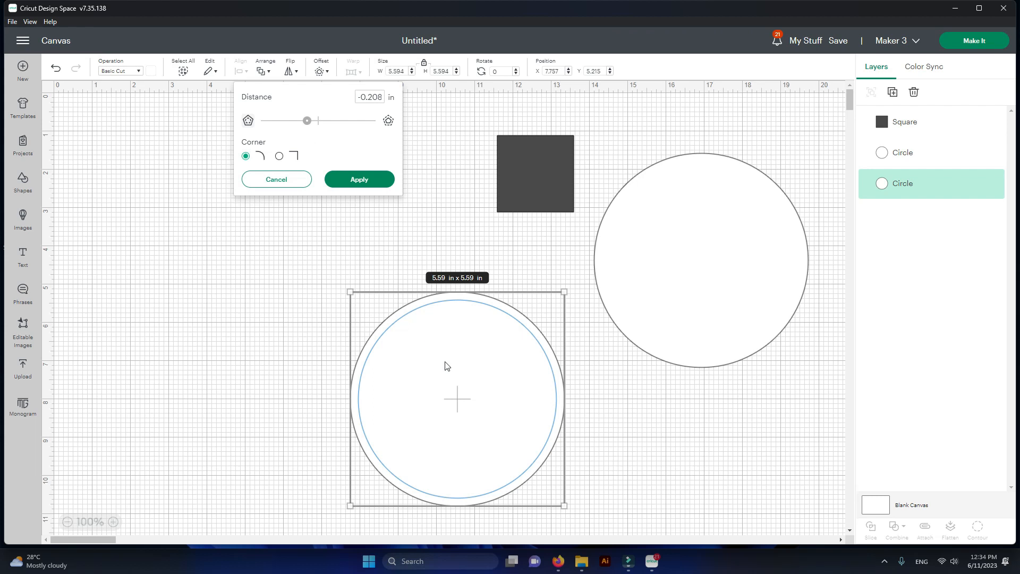
Try the square corner style for the offset, return to rounded corners, and apply the offset.
{"action": "left_click", "coordinate": [278, 157]}
{"action": "left_click", "coordinate": [246, 157]}
{"action": "left_click", "coordinate": [360, 180]}
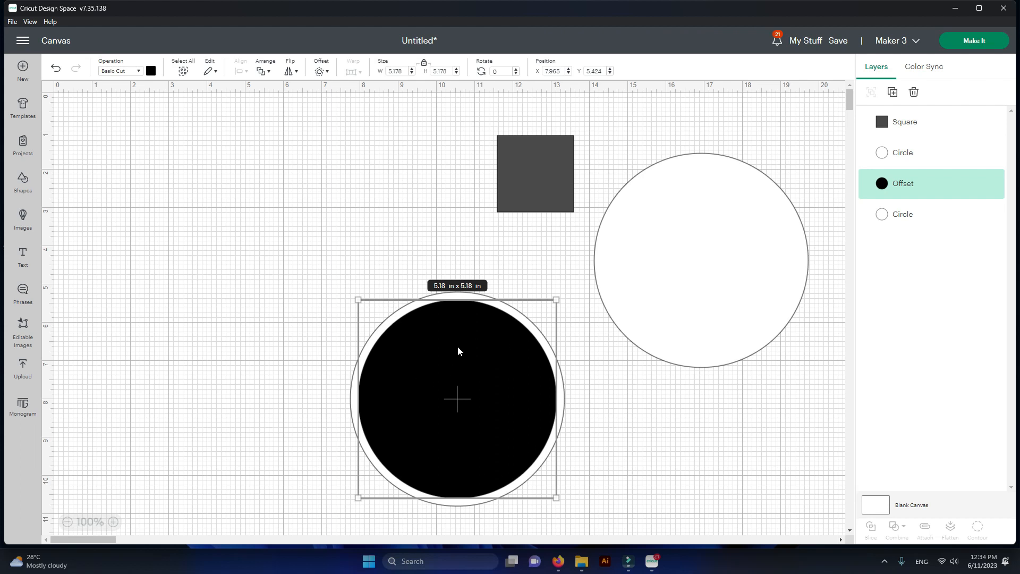
Move the black offset circle out and back over the white circle, and align the two to their common center.
{"action": "left_click_drag", "start_coordinate": [464, 364], "coordinate": [164, 342]}
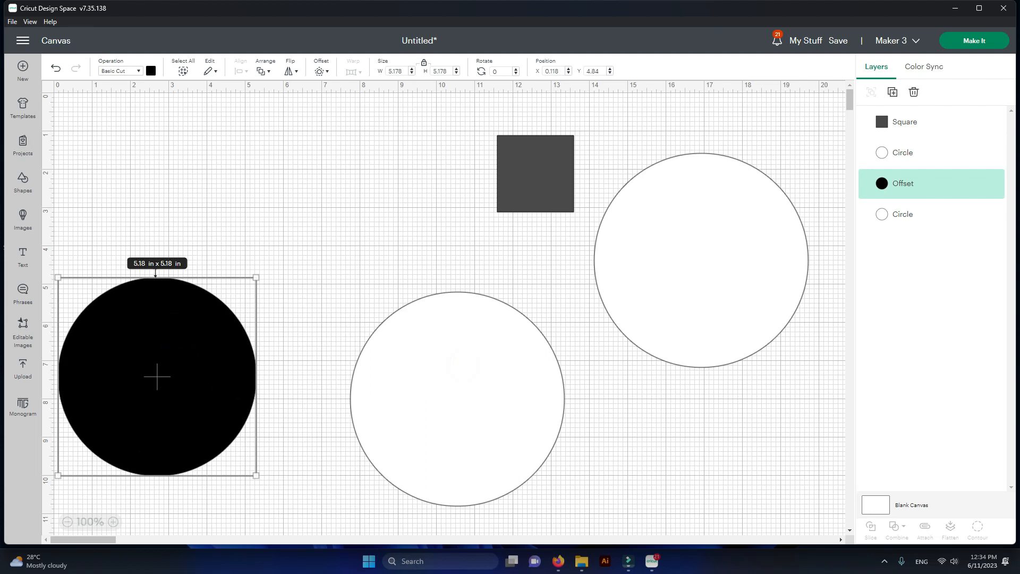
{"action": "left_click_drag", "start_coordinate": [196, 405], "coordinate": [486, 409]}
{"action": "left_click_drag", "start_coordinate": [289, 235], "coordinate": [567, 546]}
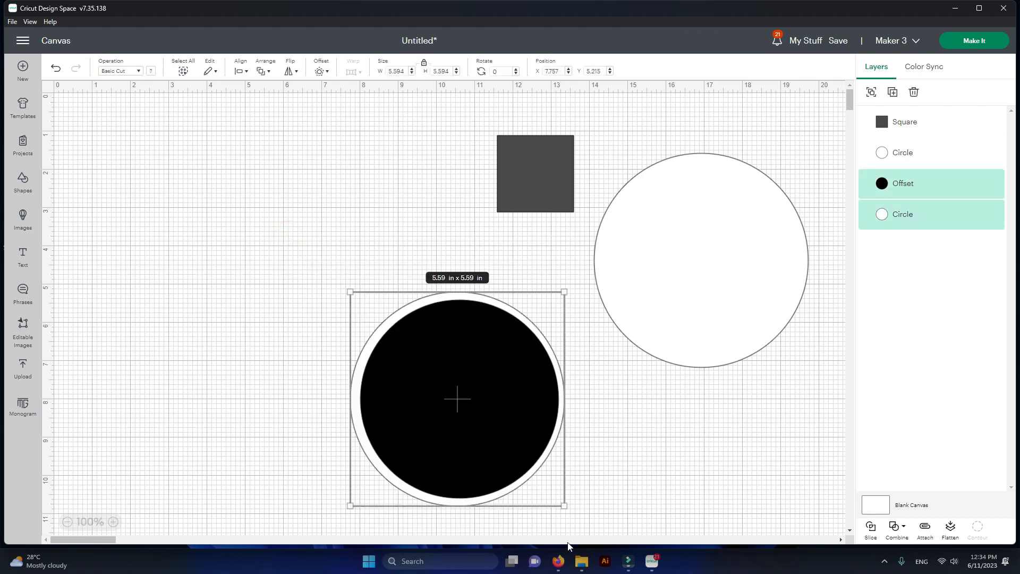
{"action": "left_click", "coordinate": [246, 72]}
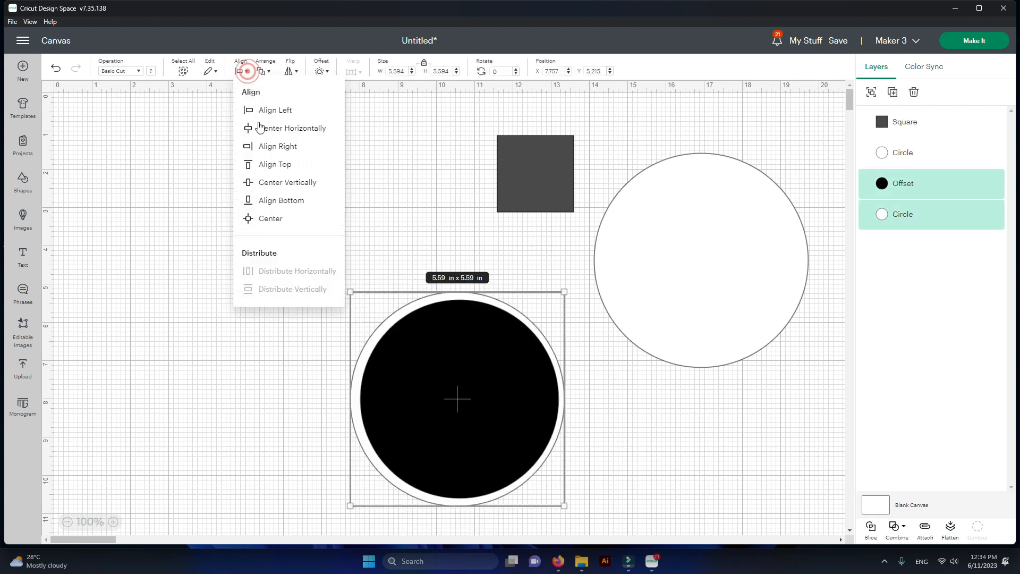
{"action": "left_click", "coordinate": [283, 218]}
{"action": "left_click", "coordinate": [604, 475]}
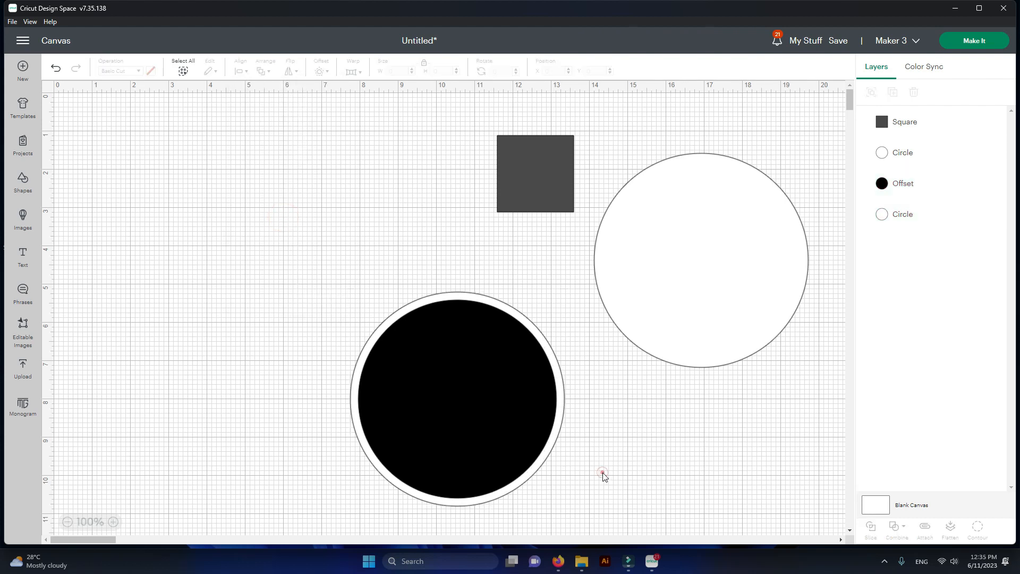
Try slicing the white circle with the black offset circle, pull the resulting pieces apart, and undo the slice.
{"action": "left_click_drag", "start_coordinate": [339, 297], "coordinate": [573, 534]}
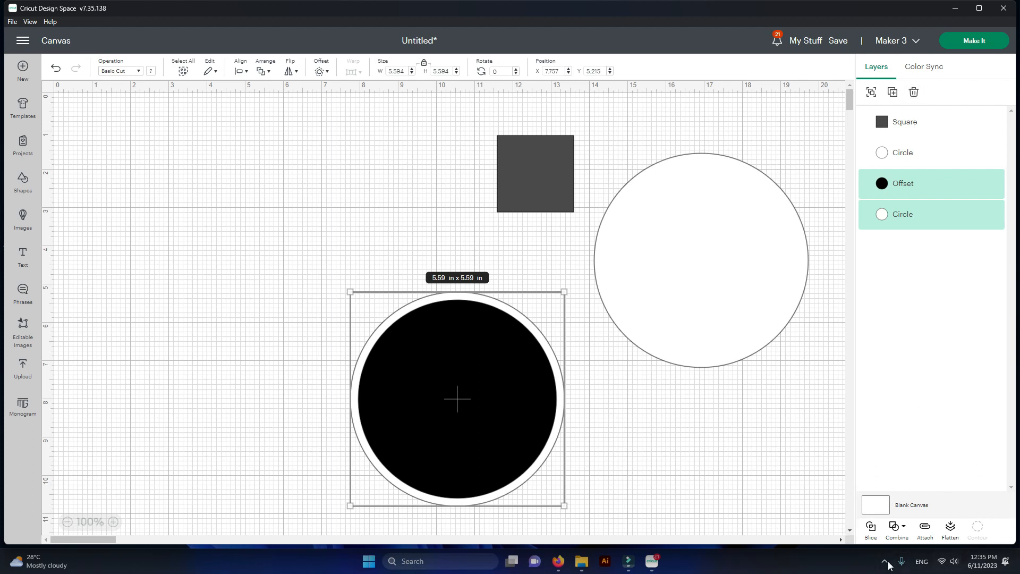
{"action": "left_click", "coordinate": [873, 535]}
{"action": "left_click_drag", "start_coordinate": [473, 384], "coordinate": [235, 322]}
{"action": "left_click_drag", "start_coordinate": [228, 319], "coordinate": [201, 264]}
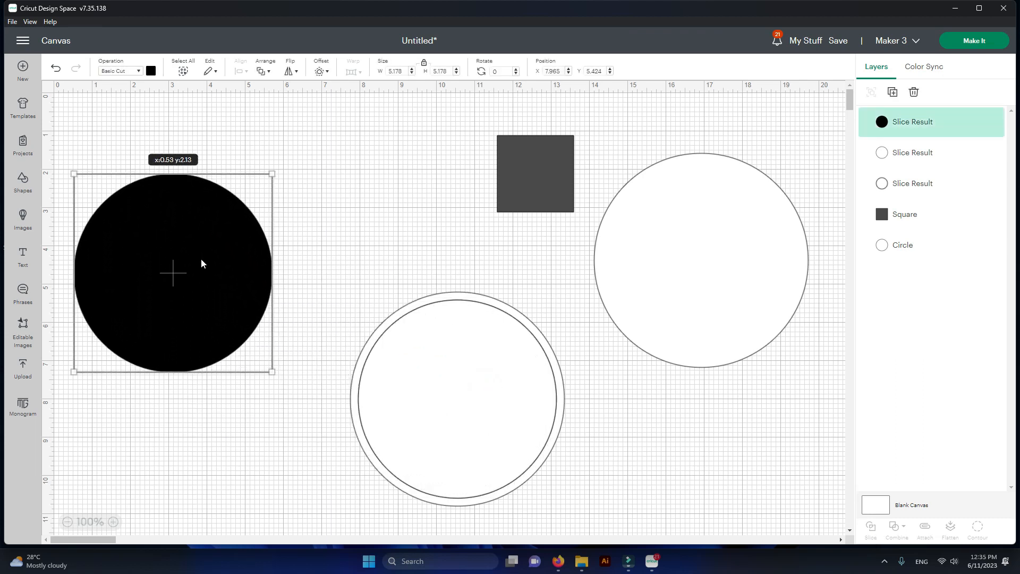
{"action": "left_click_drag", "start_coordinate": [485, 401], "coordinate": [710, 427]}
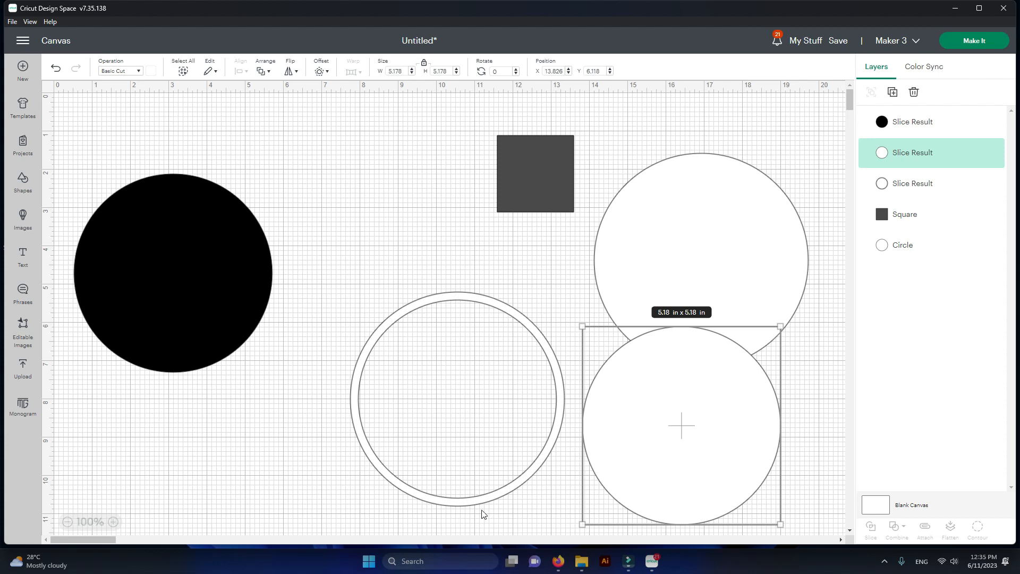
{"action": "left_click_drag", "start_coordinate": [185, 250], "coordinate": [219, 298]}
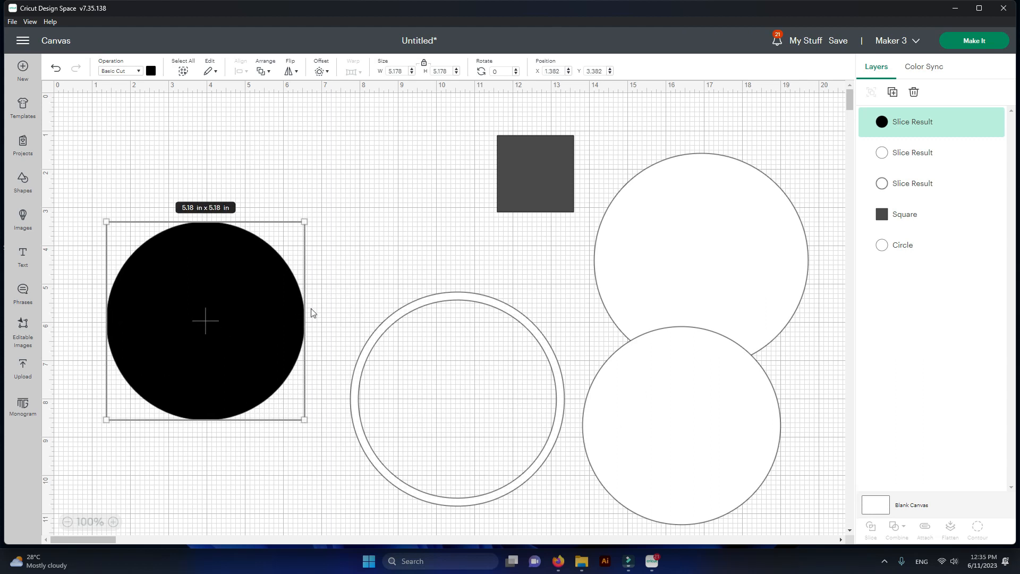
{"action": "key", "text": "ctrl+z"}
{"action": "key", "text": "ctrl+z"}
Try the Subtract combine option on the offset and white circle, move the resulting ring aside, and undo the subtraction.
{"action": "left_click", "coordinate": [897, 526]}
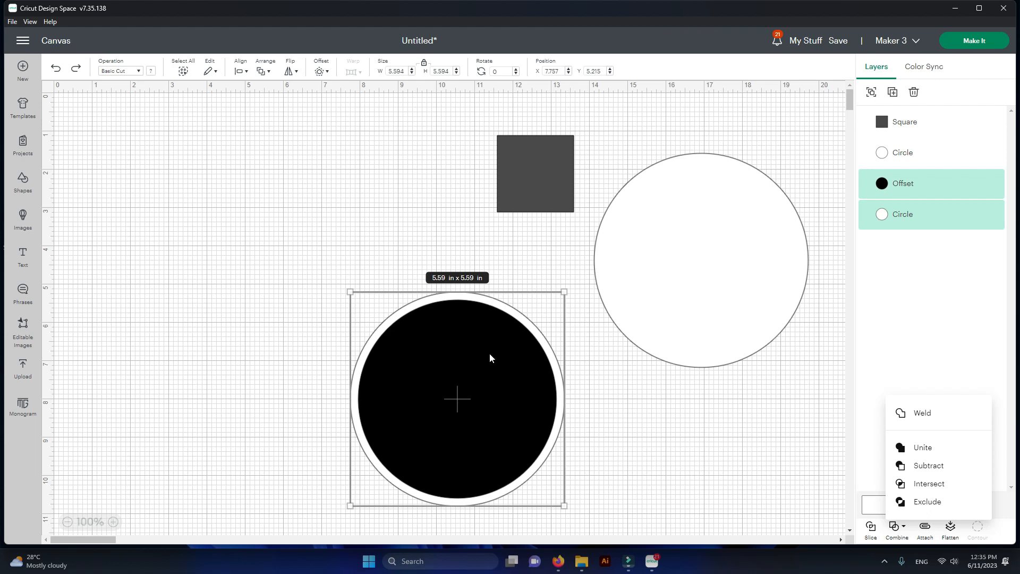
{"action": "left_click", "coordinate": [935, 471]}
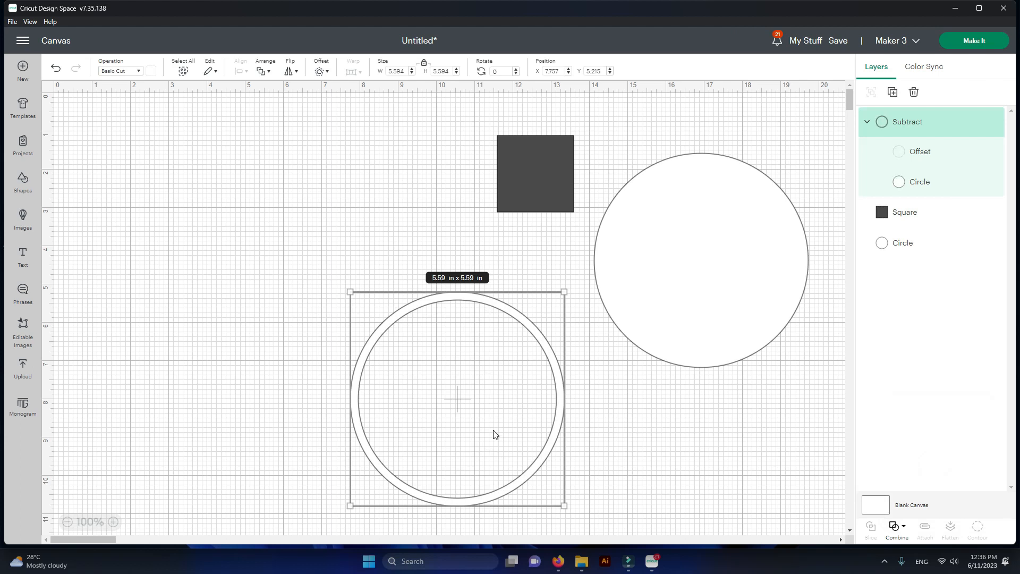
{"action": "left_click_drag", "start_coordinate": [496, 420], "coordinate": [311, 378]}
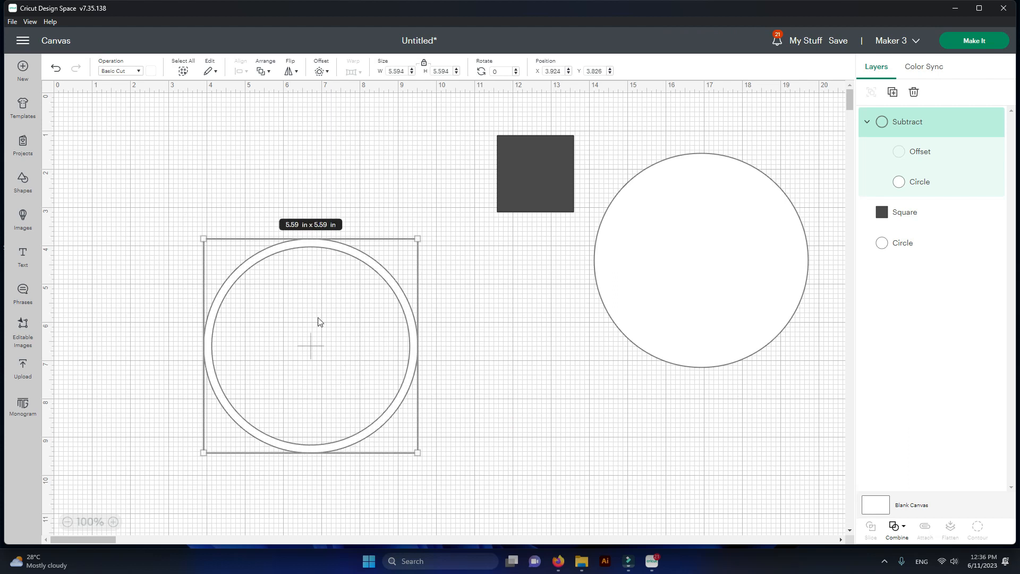
{"action": "key", "text": "ctrl+z"}
{"action": "key", "text": "ctrl+z"}
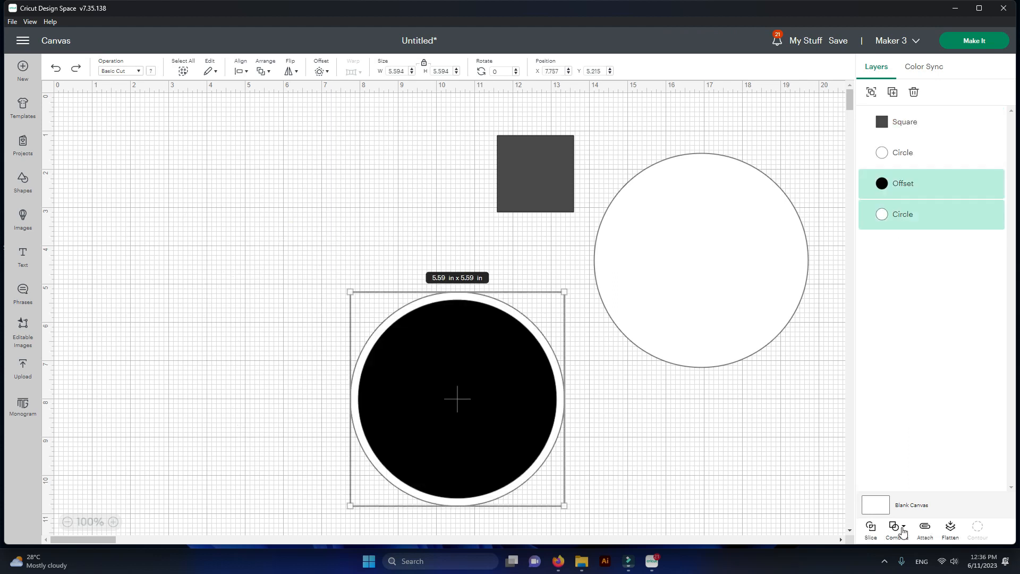
Try the Exclude combine option on the offset and white circle, and undo it.
{"action": "left_click", "coordinate": [903, 529]}
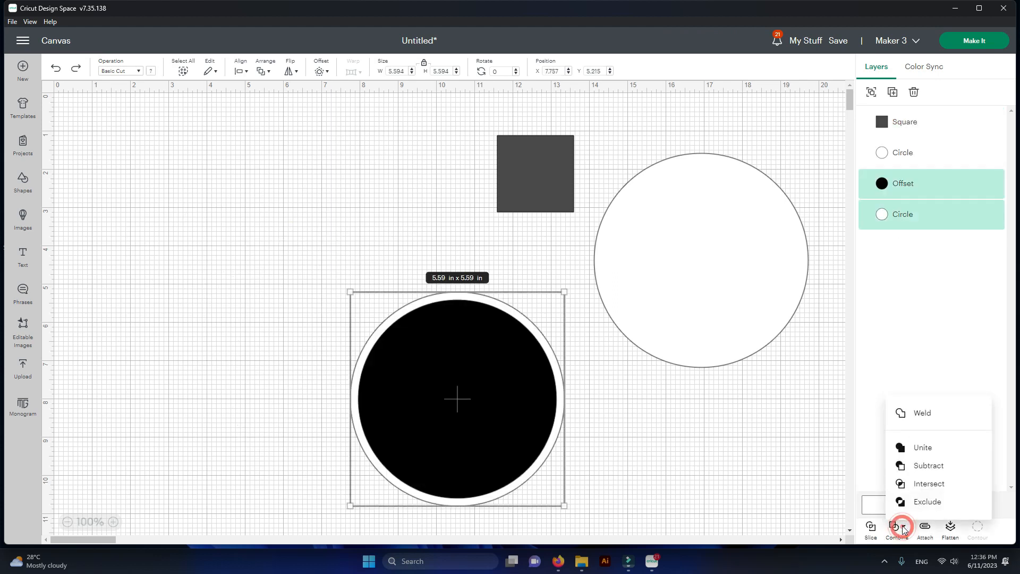
{"action": "left_click", "coordinate": [949, 503]}
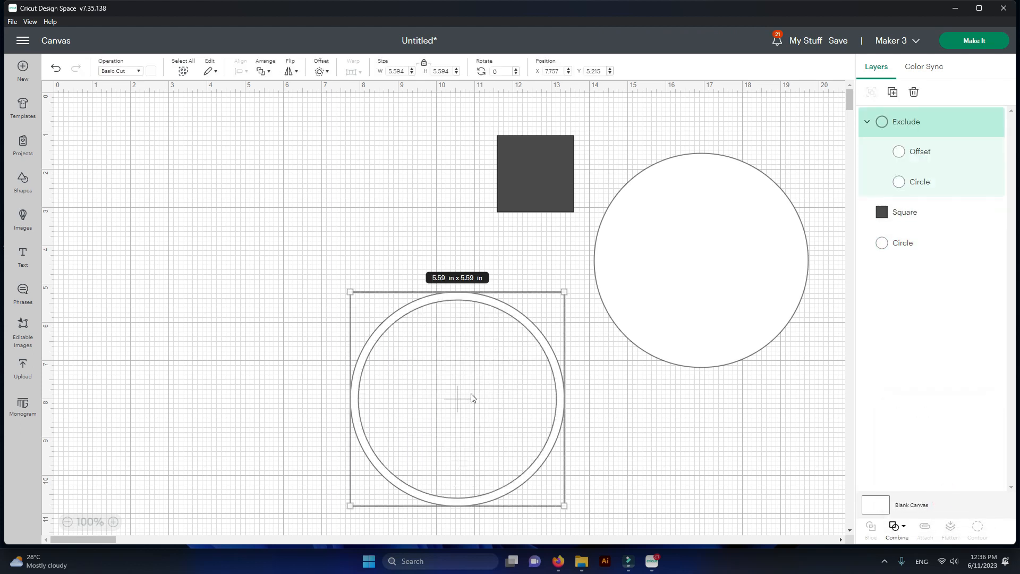
{"action": "key", "text": "ctrl+z"}
{"action": "key", "text": "ctrl+z"}
Move the white circle to about X 7.1, Y 1.55 in and the black offset circle to about X 1.54, Y 2.01 in.
{"action": "left_click_drag", "start_coordinate": [455, 396], "coordinate": [432, 269]}
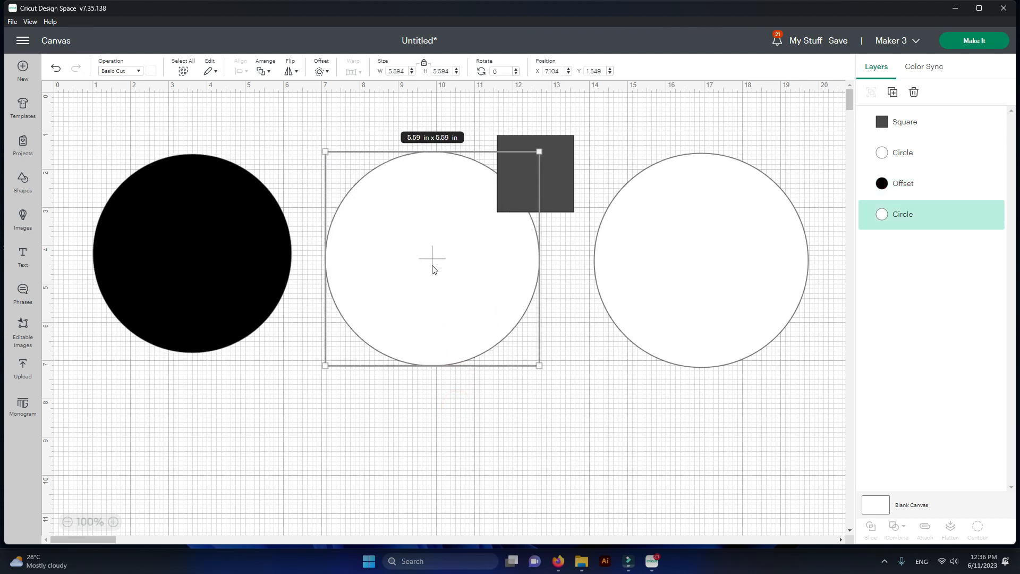
{"action": "left_click", "coordinate": [216, 247]}
{"action": "left_click_drag", "start_coordinate": [215, 248], "coordinate": [211, 428]}
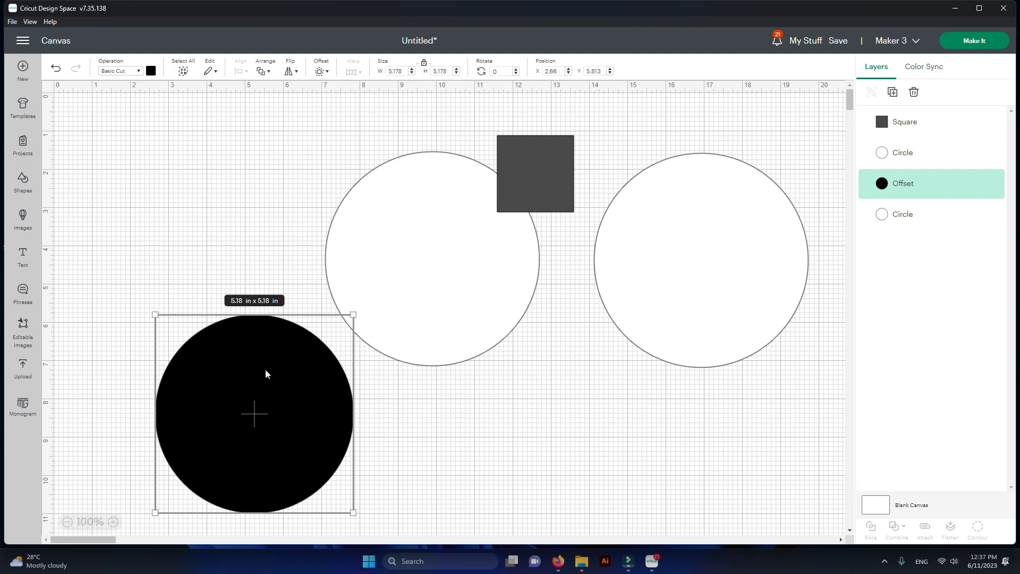
{"action": "mouse_move", "coordinate": [263, 382]}
{"action": "left_mouse_down"}
{"action": "mouse_move", "coordinate": [208, 256]}
{"action": "mouse_move", "coordinate": [219, 237]}
{"action": "left_mouse_up"}
{"action": "left_click", "coordinate": [228, 259]}
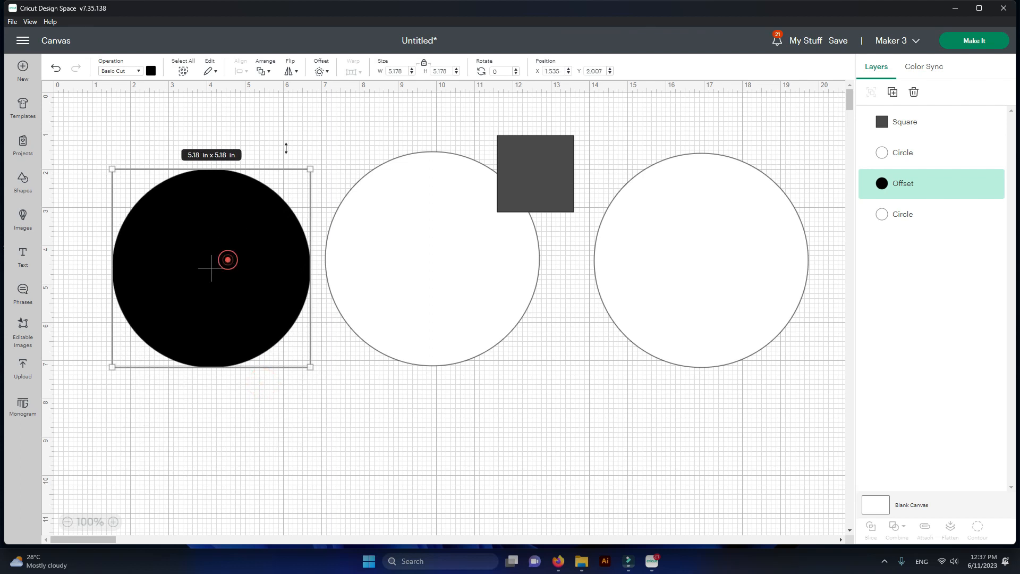
Unlock the black offset circle's proportions and set its width to 2 in.
{"action": "left_click", "coordinate": [425, 64]}
{"action": "left_click", "coordinate": [413, 71]}
{"action": "left_click", "coordinate": [412, 73]}
{"action": "left_click_drag", "start_coordinate": [412, 76], "coordinate": [412, 76]}
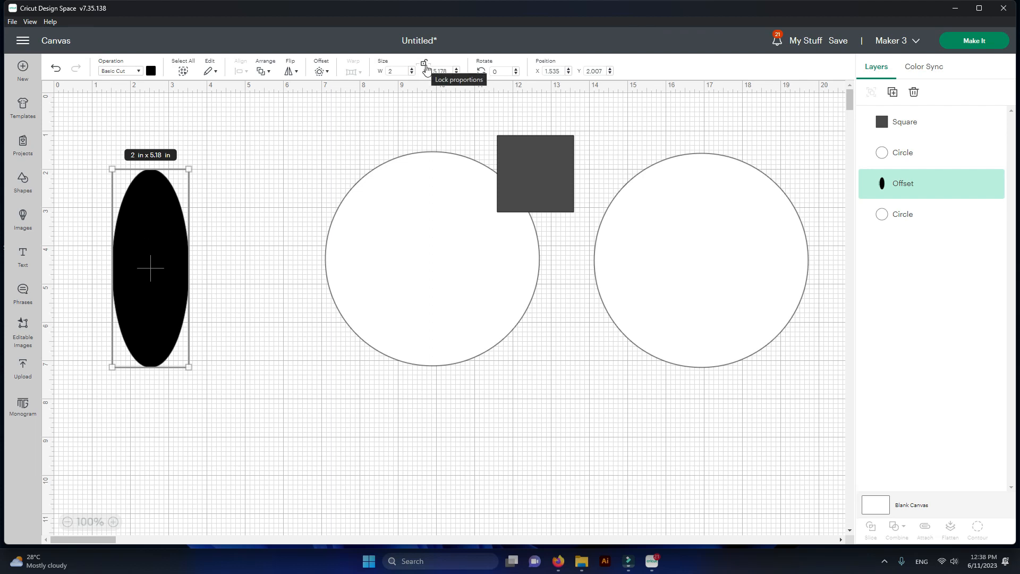
Clear the canvas and add a text object reading "Happy Birthday".
{"action": "left_click", "coordinate": [301, 132]}
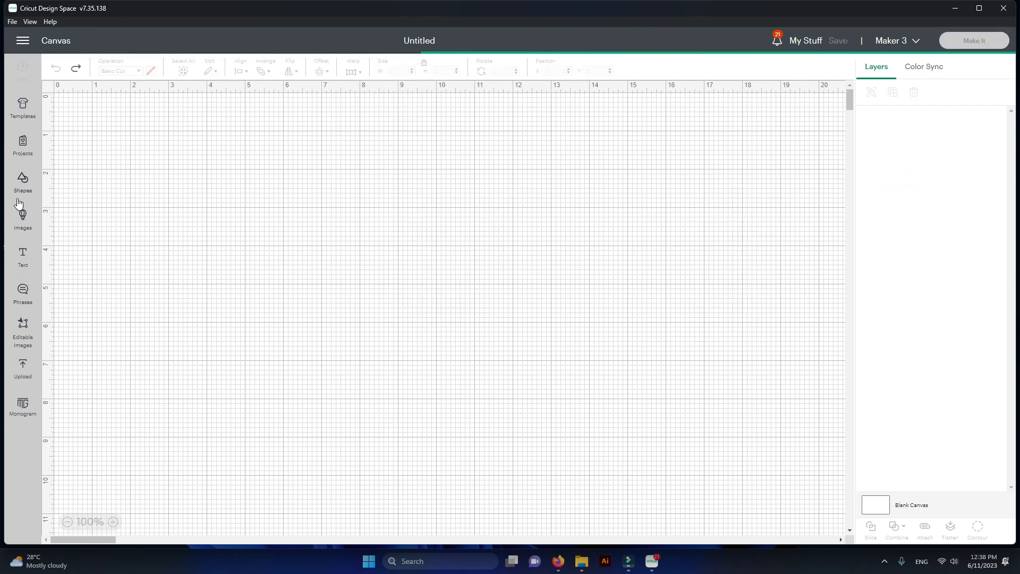
{"action": "left_click", "coordinate": [22, 259]}
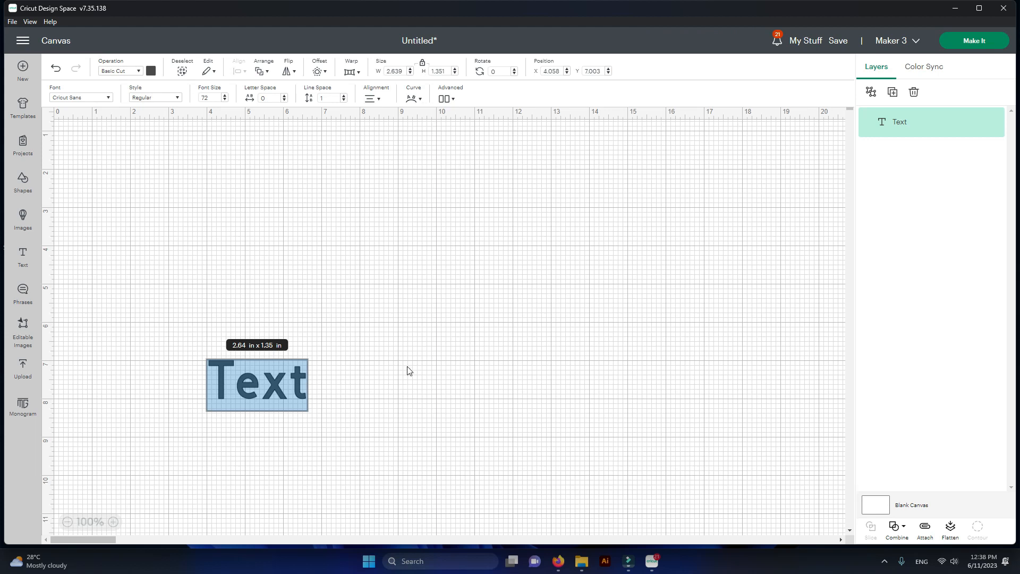
{"action": "left_click", "coordinate": [306, 382]}
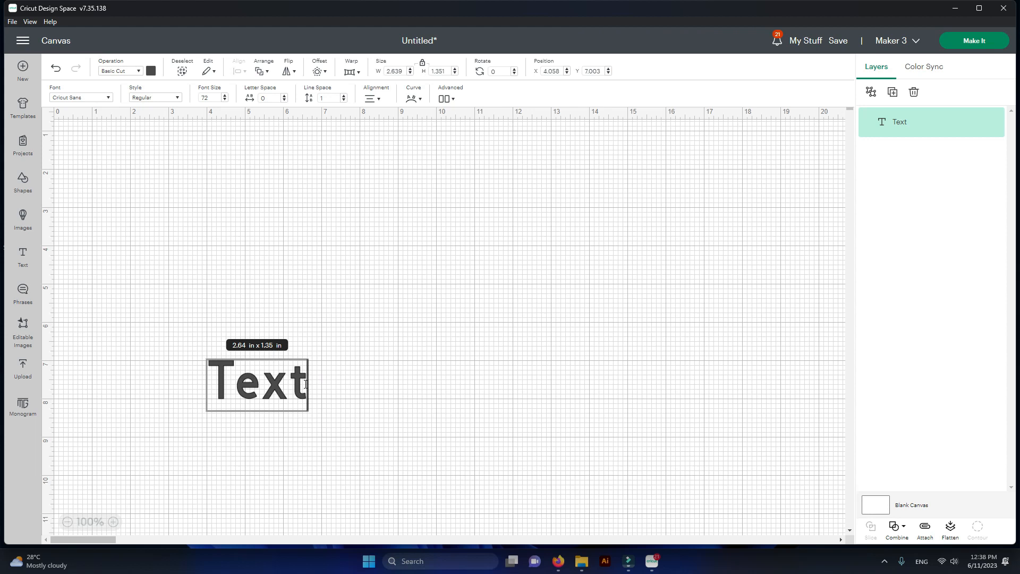
{"action": "key", "text": "BackSpace"}
{"action": "key", "text": "BackSpace"}
{"action": "key", "text": "BackSpace"}
{"action": "key", "text": "BackSpace"}
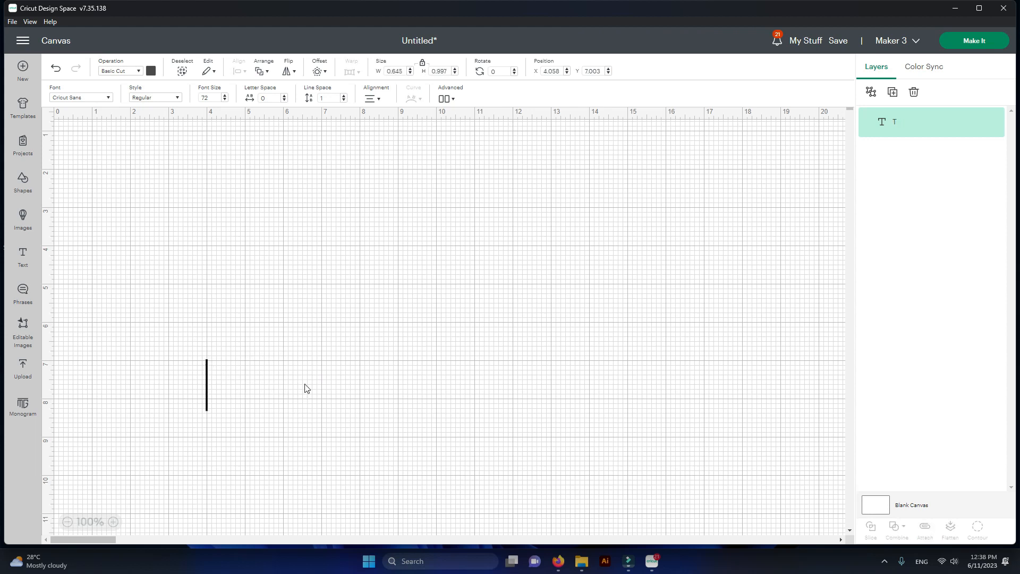
{"action": "type", "text": "Hapyy"}
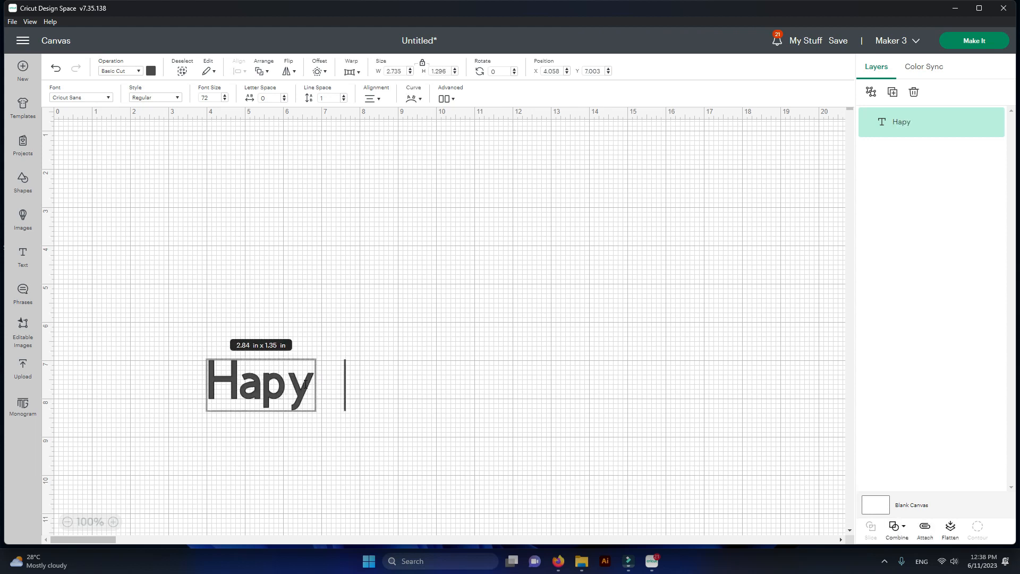
{"action": "key", "text": "BackSpace"}
{"action": "key", "text": "BackSpace"}
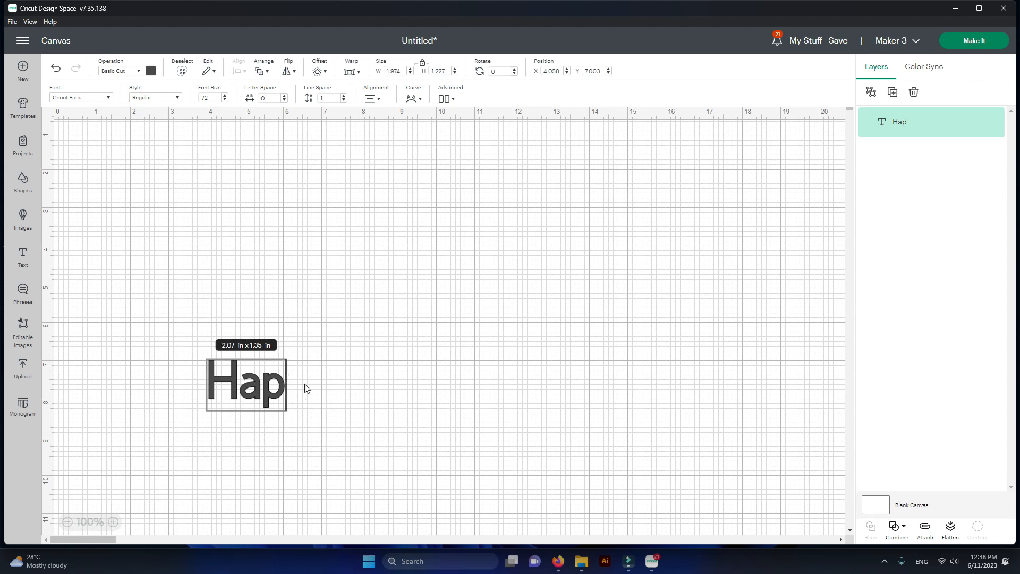
{"action": "type", "text": "py"}
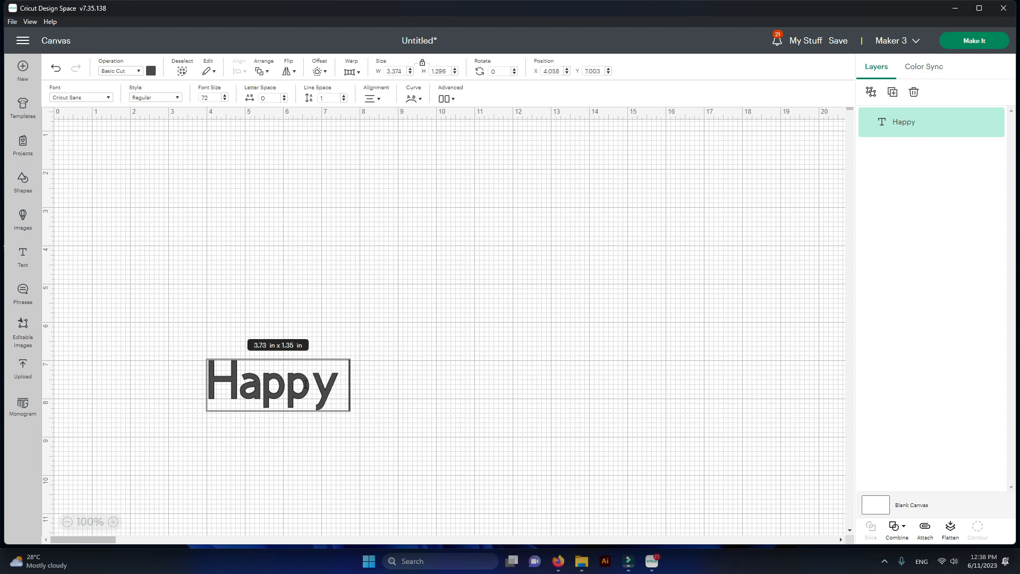
{"action": "type", "text": " Birthda"}
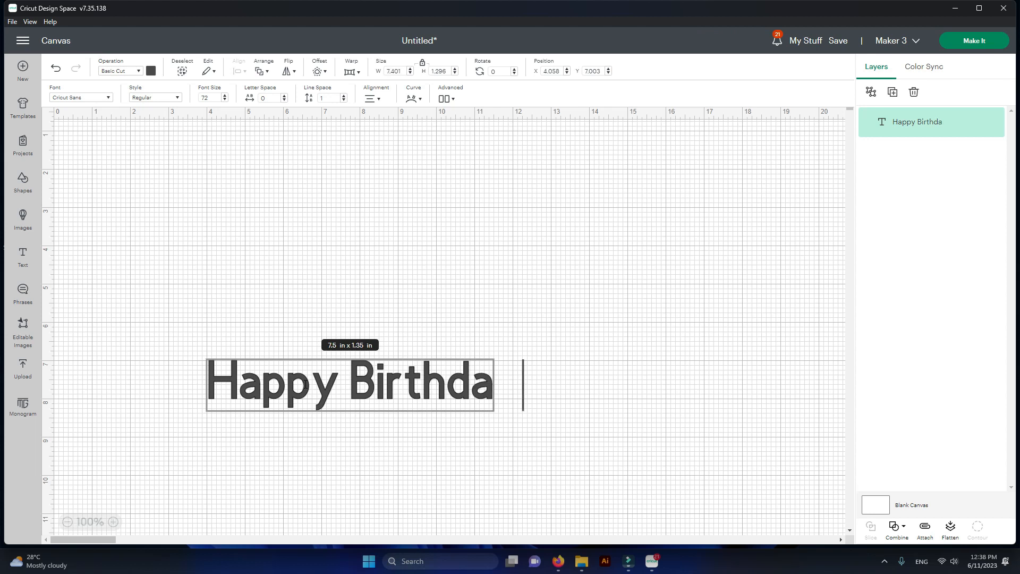
{"action": "type", "text": "y"}
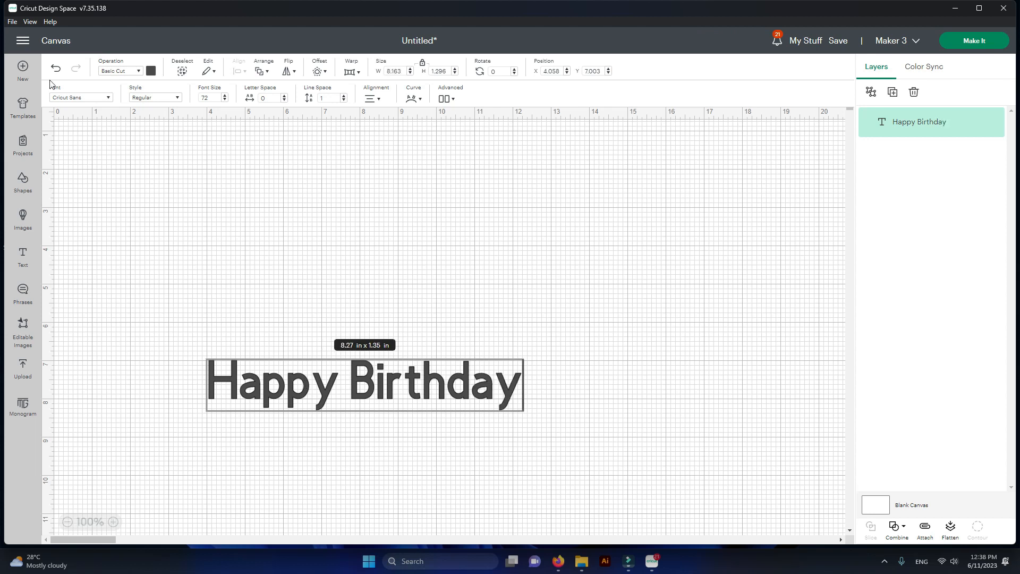
Select the Happy Birthday text as an object and flip it horizontally and vertically.
{"action": "left_click_drag", "start_coordinate": [176, 346], "coordinate": [538, 437]}
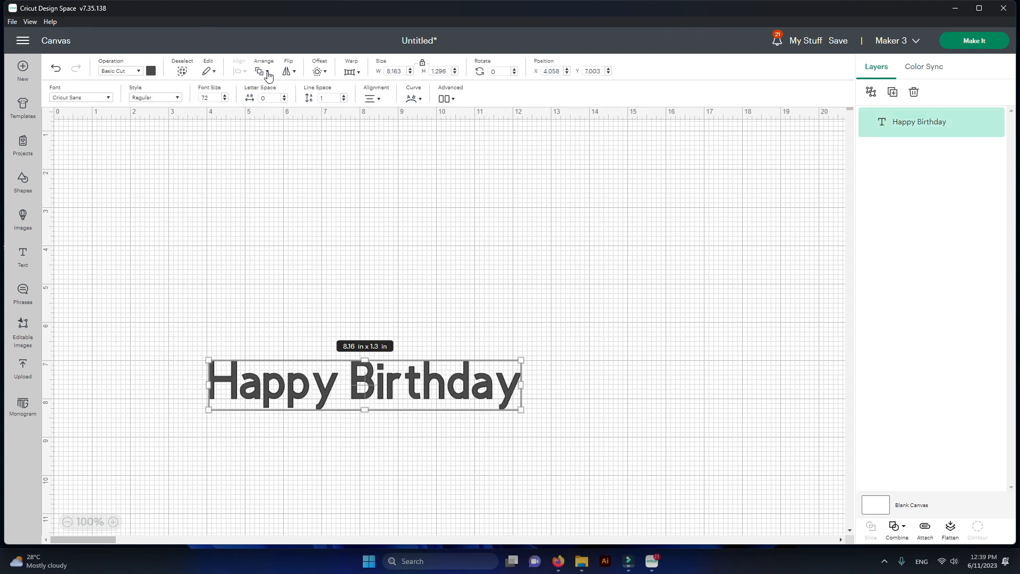
{"action": "left_click", "coordinate": [296, 74]}
{"action": "left_click", "coordinate": [308, 93]}
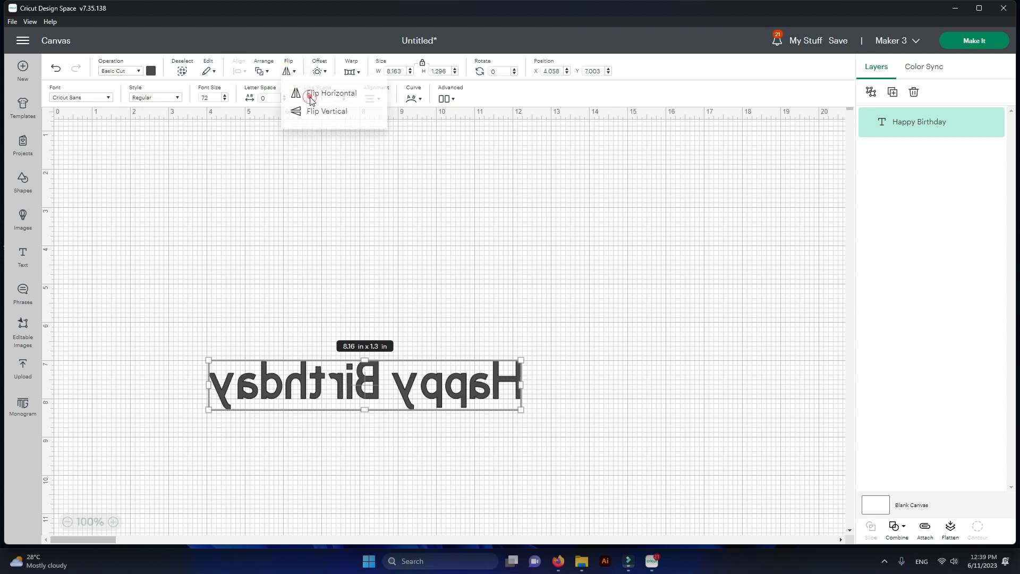
{"action": "left_click", "coordinate": [294, 71]}
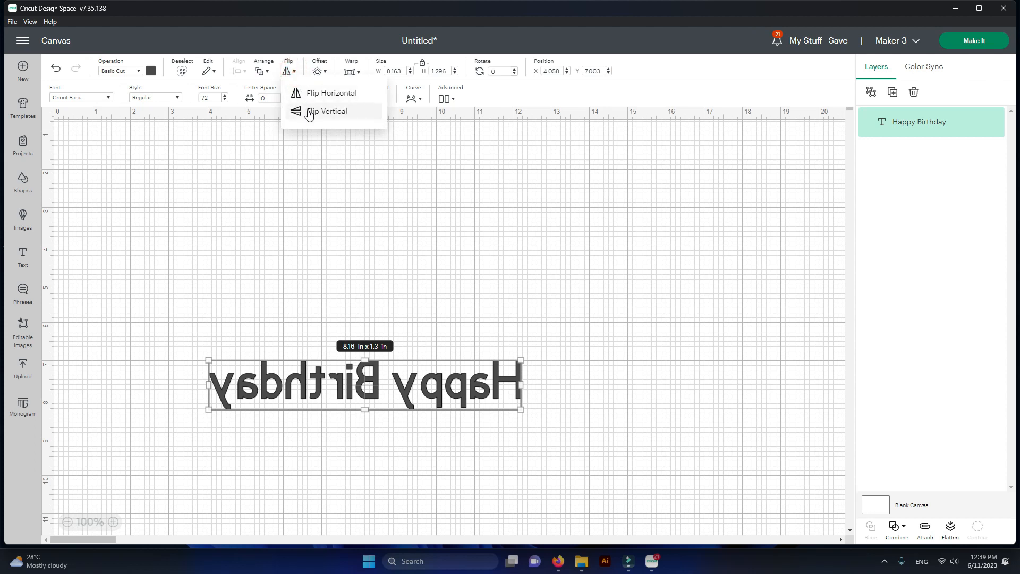
{"action": "left_click", "coordinate": [308, 109]}
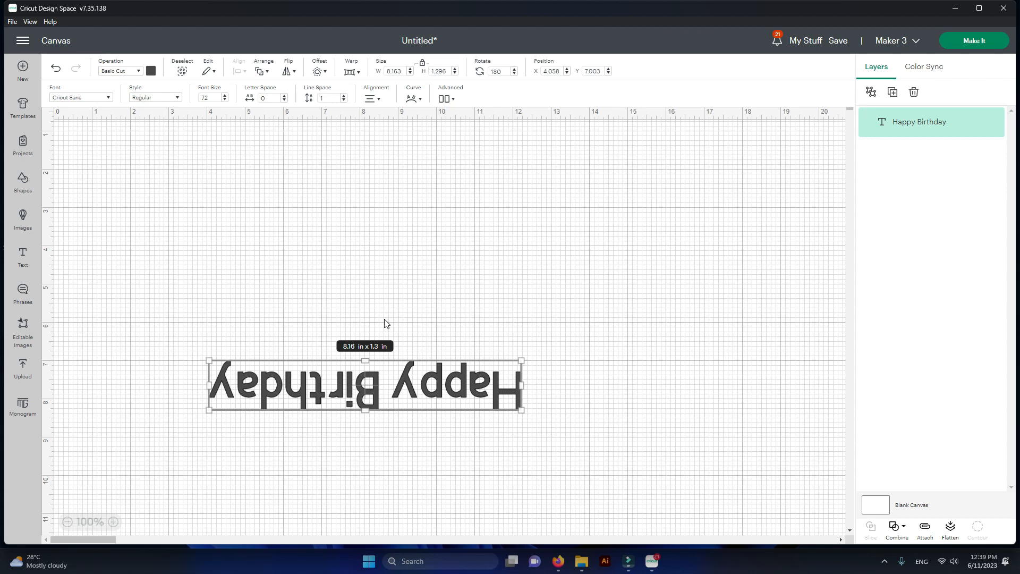
Flip the text horizontally and vertically once more to return it to its original orientation.
{"action": "left_click", "coordinate": [292, 71]}
{"action": "left_click", "coordinate": [305, 93]}
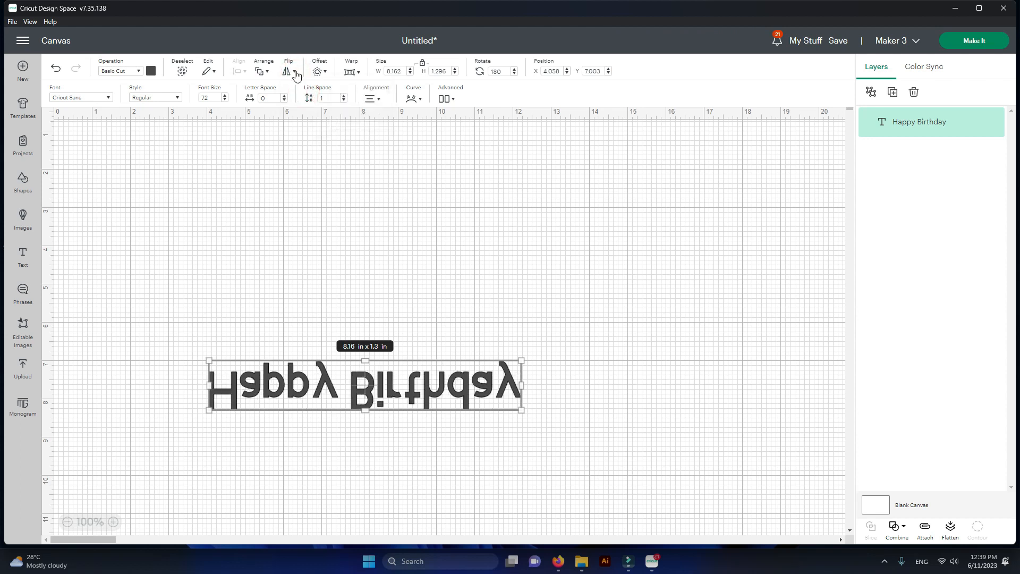
{"action": "left_click", "coordinate": [292, 71]}
{"action": "left_click", "coordinate": [309, 111]}
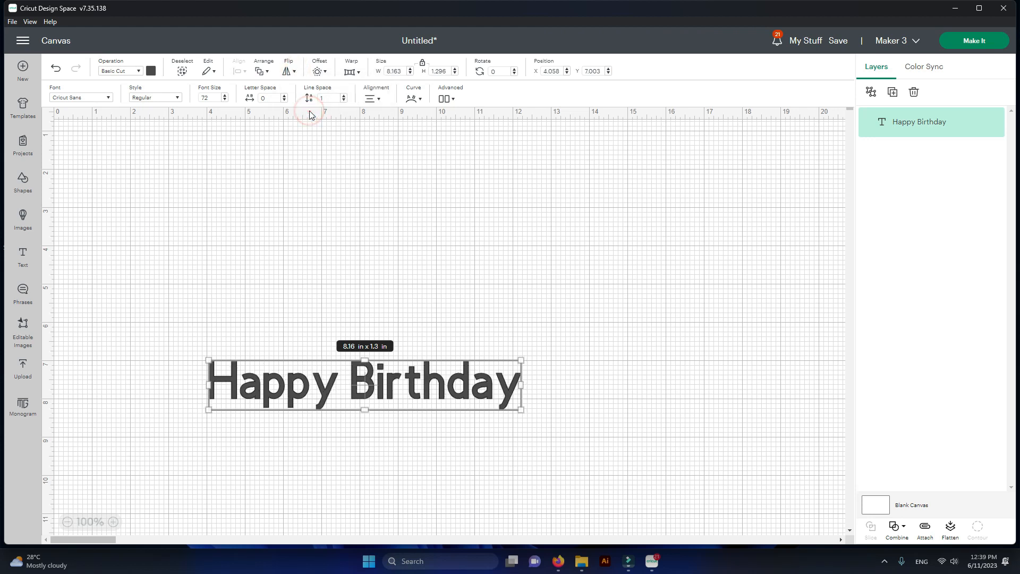
Apply a welded offset with rounded corners at a distance of 0.111 in around the Happy Birthday text.
{"action": "left_click", "coordinate": [488, 198]}
{"action": "left_click", "coordinate": [388, 375]}
{"action": "left_click", "coordinate": [327, 76]}
{"action": "mouse_move", "coordinate": [318, 122]}
{"action": "left_mouse_down"}
{"action": "mouse_move", "coordinate": [306, 126]}
{"action": "mouse_move", "coordinate": [323, 130]}
{"action": "left_mouse_up"}
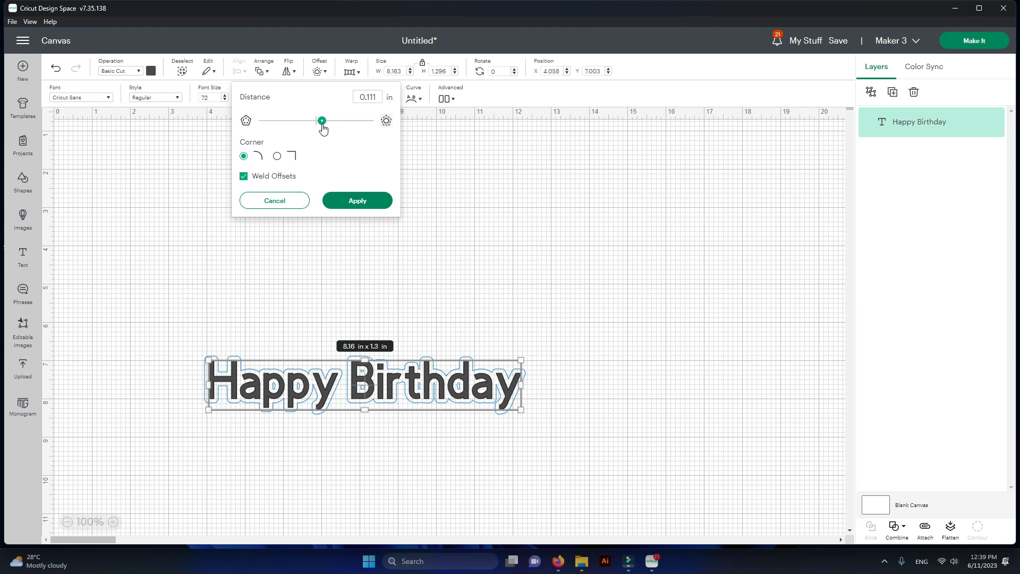
{"action": "left_click", "coordinate": [366, 205]}
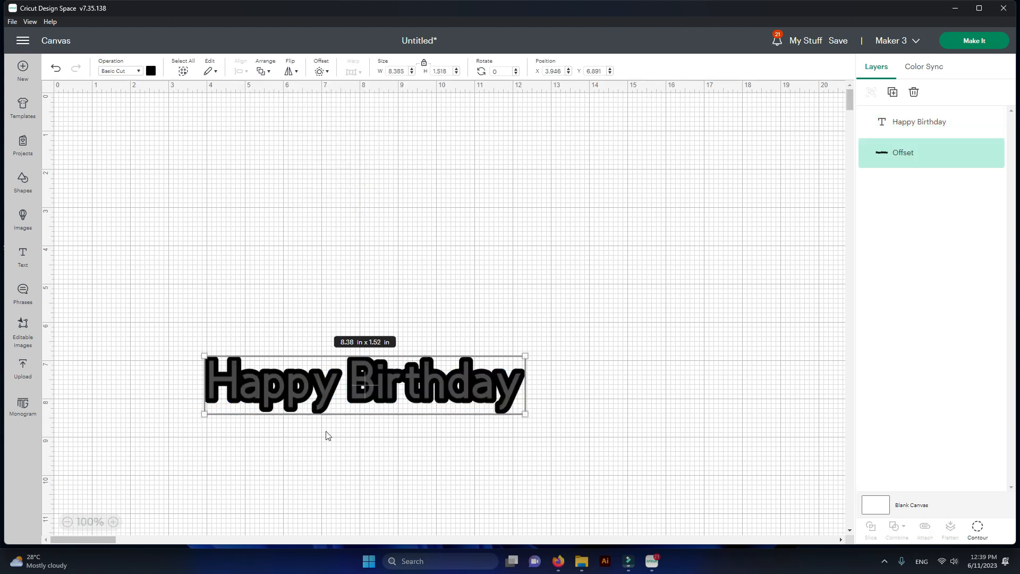
Move the black offset up to about X 3.13, Y 3.07 in and place the Happy Birthday text on top of it.
{"action": "left_click", "coordinate": [434, 378]}
{"action": "left_click_drag", "start_coordinate": [400, 234], "coordinate": [397, 227]}
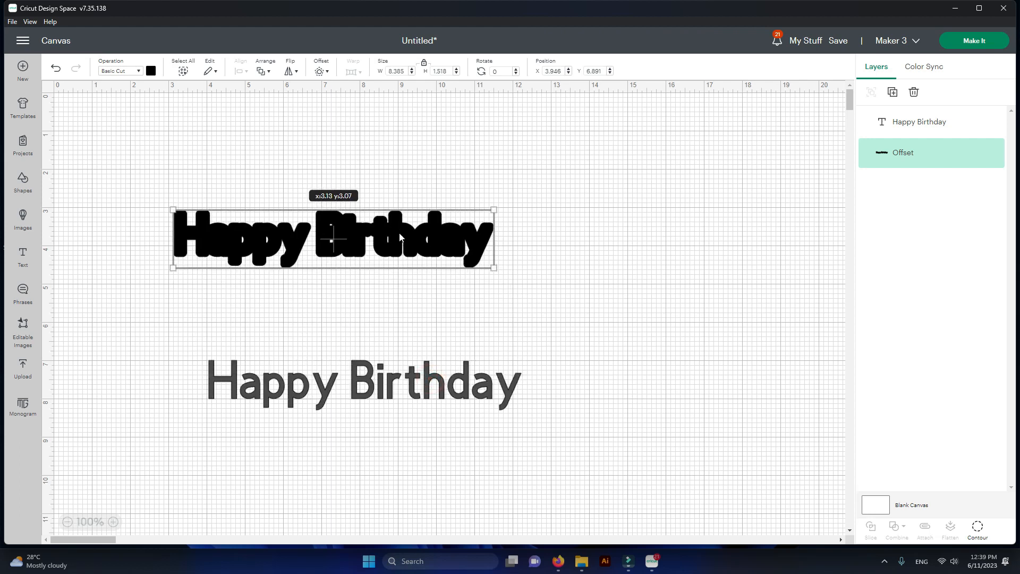
{"action": "left_click_drag", "start_coordinate": [432, 399], "coordinate": [399, 253]}
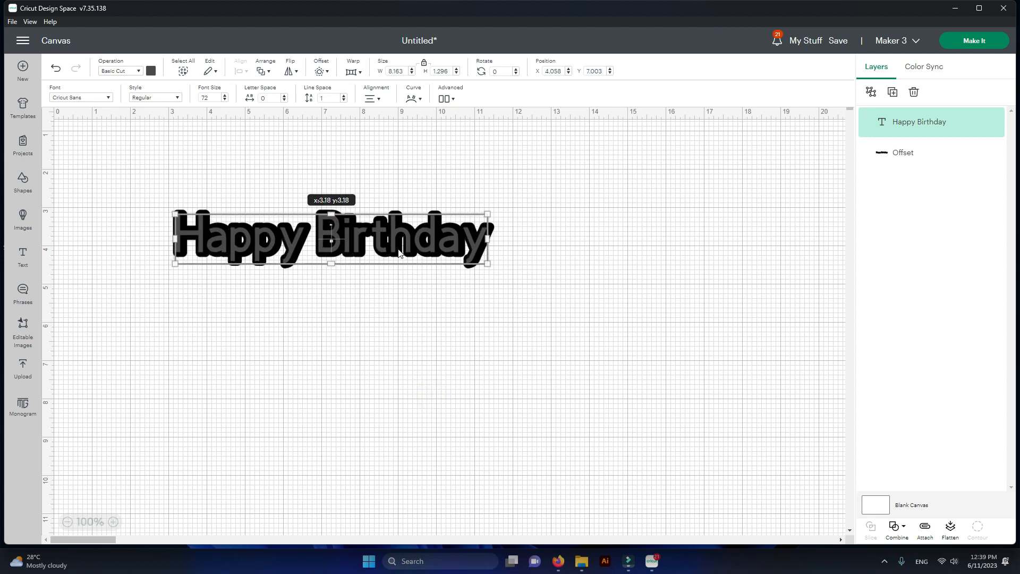
{"action": "left_click", "coordinate": [370, 371]}
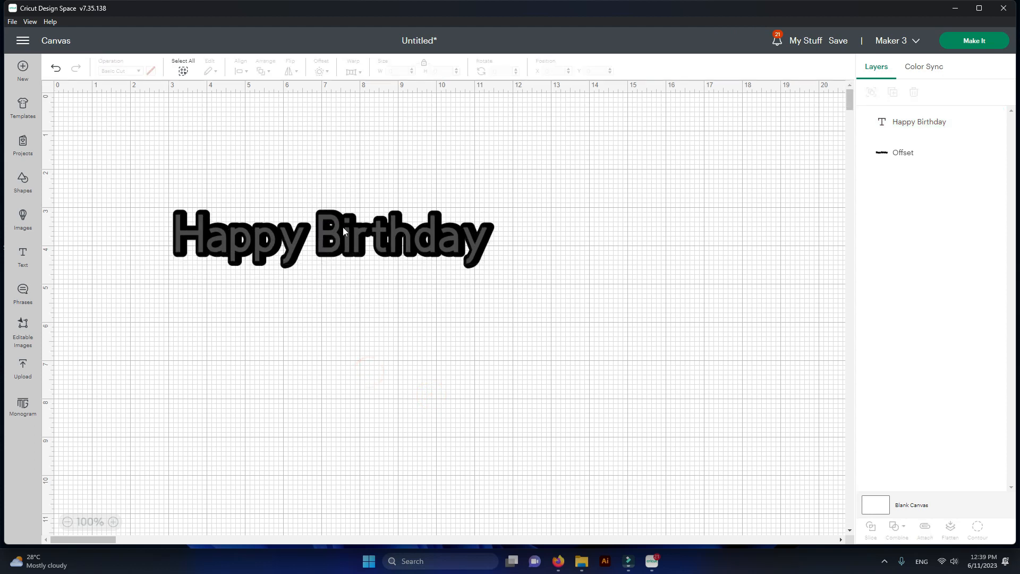
Move the text below the black offset, and apply a rounded-corner offset at 0.181 in around that offset.
{"action": "left_click_drag", "start_coordinate": [351, 246], "coordinate": [367, 333]}
{"action": "left_click", "coordinate": [371, 328]}
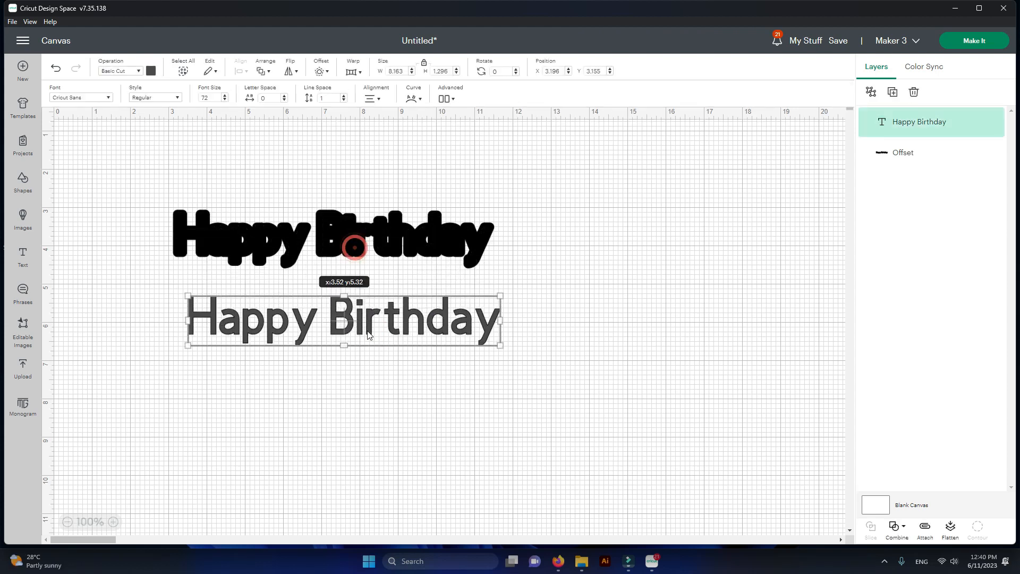
{"action": "left_click", "coordinate": [348, 232]}
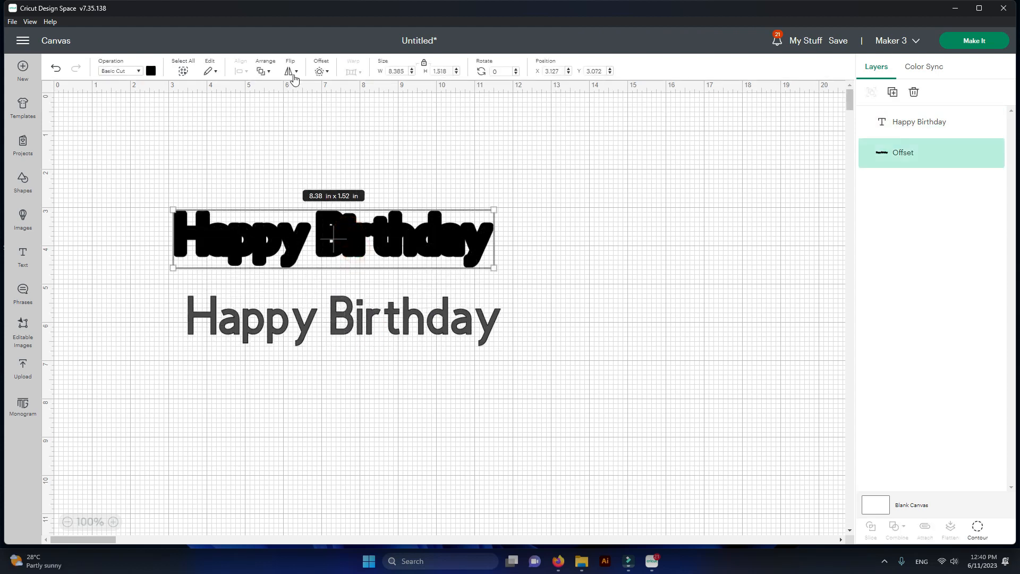
{"action": "left_click", "coordinate": [328, 77]}
{"action": "left_click", "coordinate": [325, 123]}
{"action": "left_click_drag", "start_coordinate": [326, 124], "coordinate": [328, 125]}
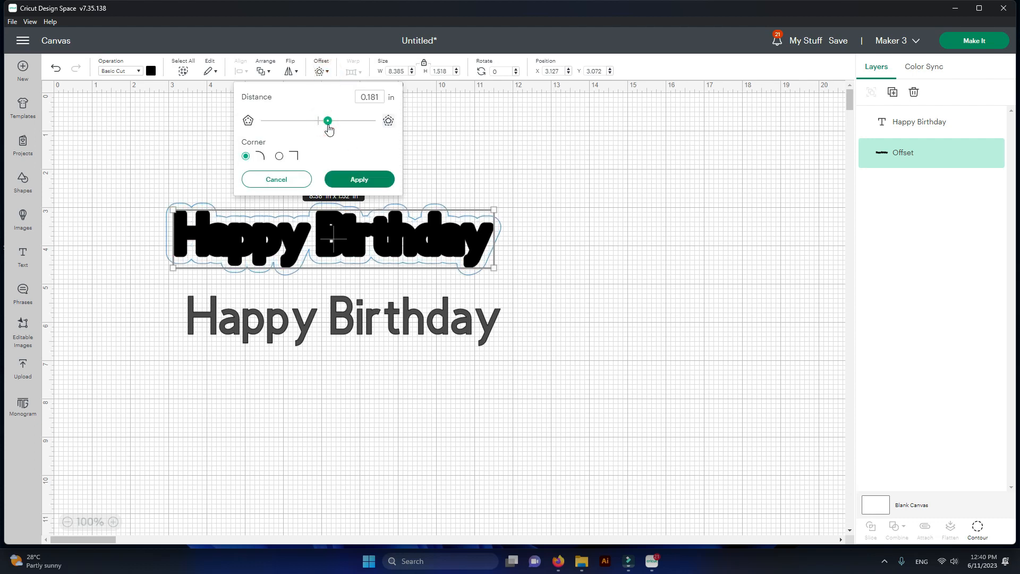
{"action": "left_click", "coordinate": [336, 181]}
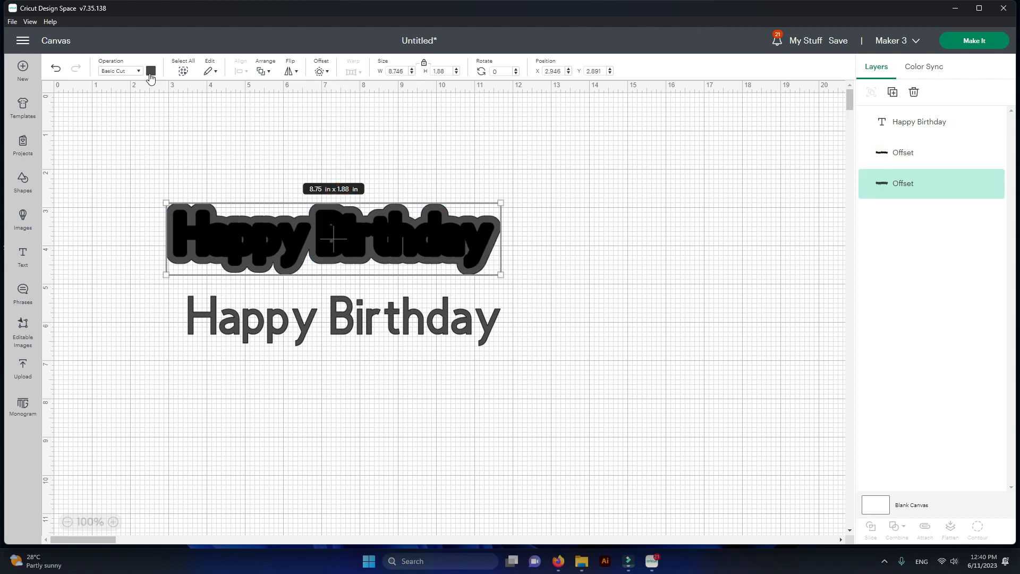
Change the color of the new outer offset to light pink.
{"action": "left_click", "coordinate": [151, 74]}
{"action": "left_click", "coordinate": [162, 133]}
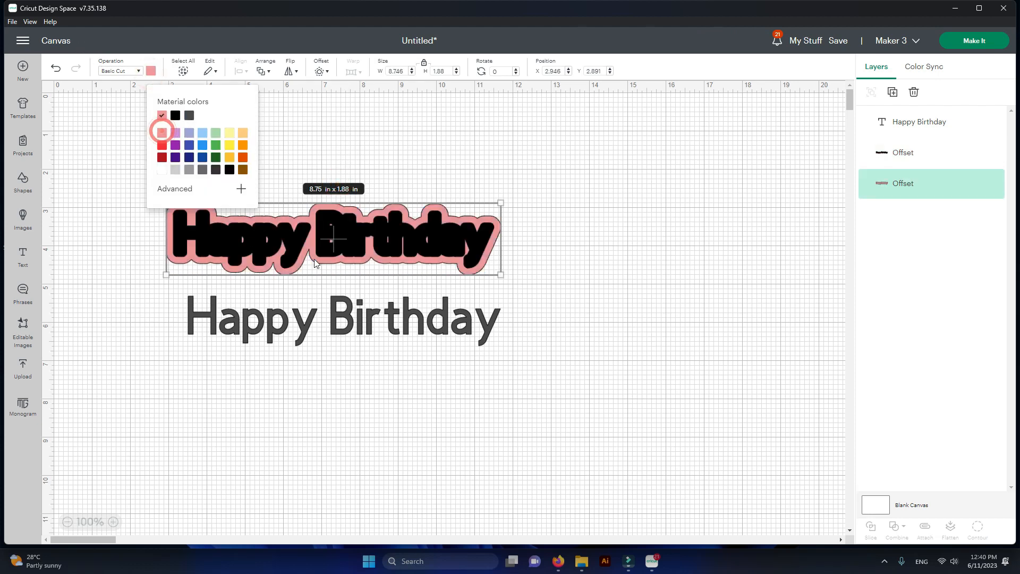
{"action": "left_click", "coordinate": [303, 390]}
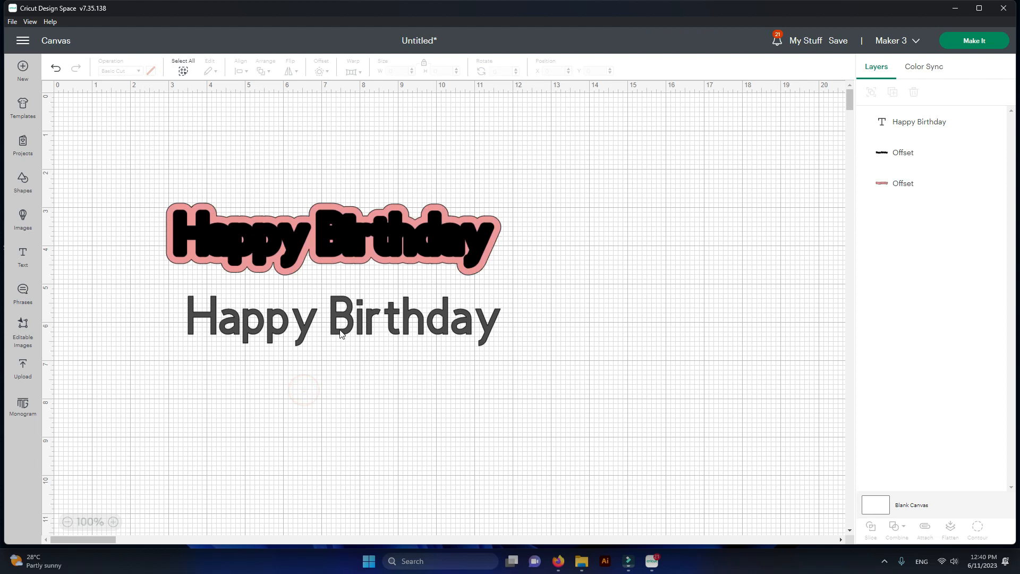
Color the Happy Birthday text red and place it centered over the two offset layers.
{"action": "left_click", "coordinate": [340, 330]}
{"action": "left_click", "coordinate": [151, 71]}
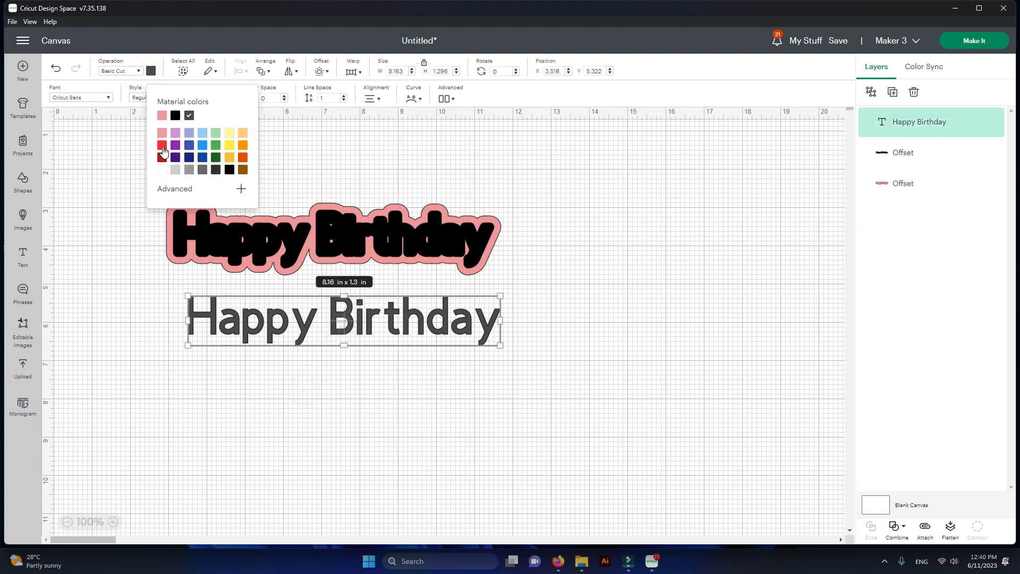
{"action": "left_click", "coordinate": [162, 149]}
{"action": "left_click", "coordinate": [229, 386]}
{"action": "left_click_drag", "start_coordinate": [371, 330], "coordinate": [355, 246]}
{"action": "left_click", "coordinate": [374, 402]}
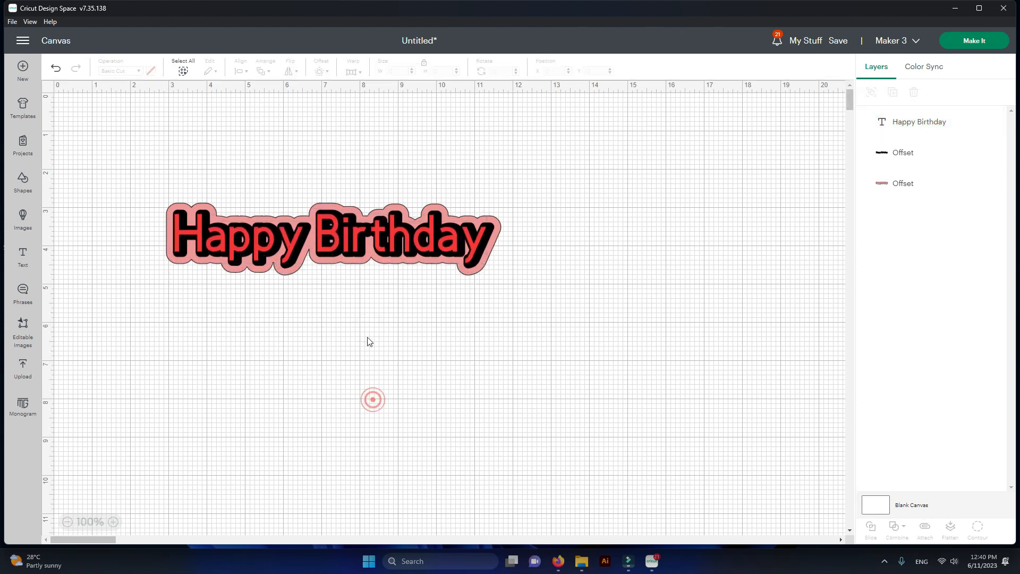
{"action": "left_click", "coordinate": [335, 237]}
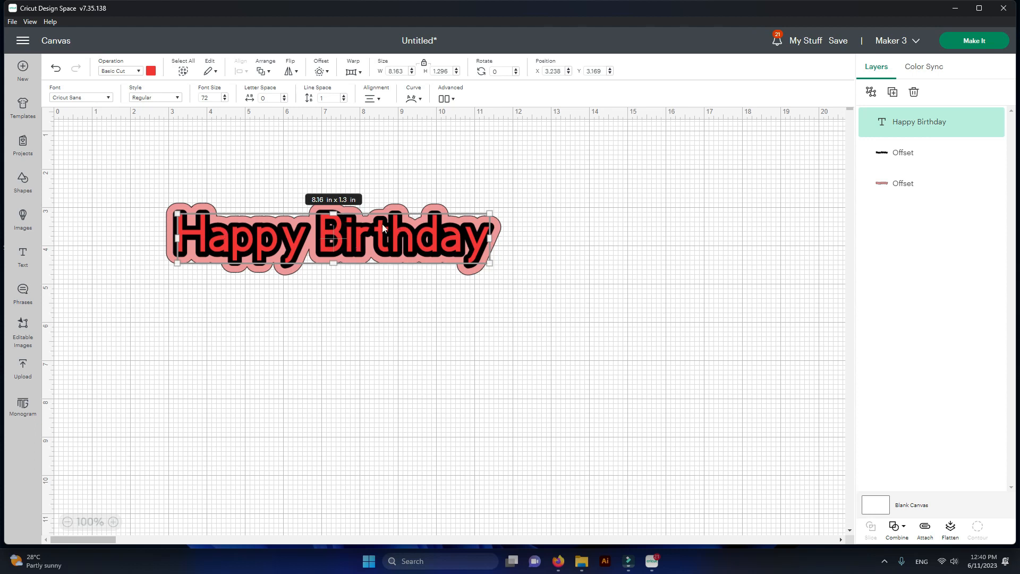
{"action": "left_click", "coordinate": [390, 325]}
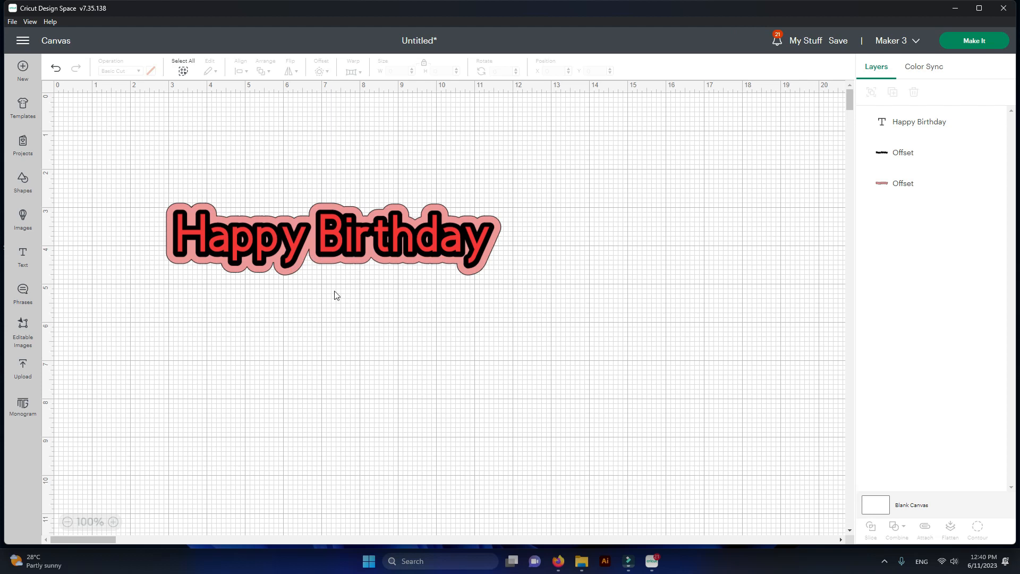
Delete both offset layers behind the text and reposition the red text at about X 3.294, Y 3.169 in.
{"action": "left_click", "coordinate": [331, 239]}
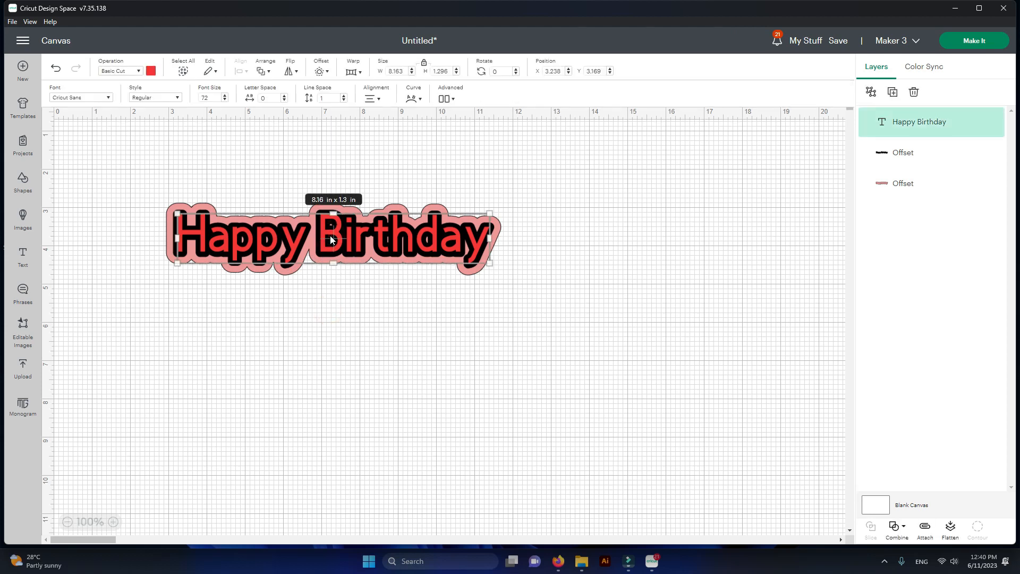
{"action": "left_click_drag", "start_coordinate": [354, 237], "coordinate": [371, 356]}
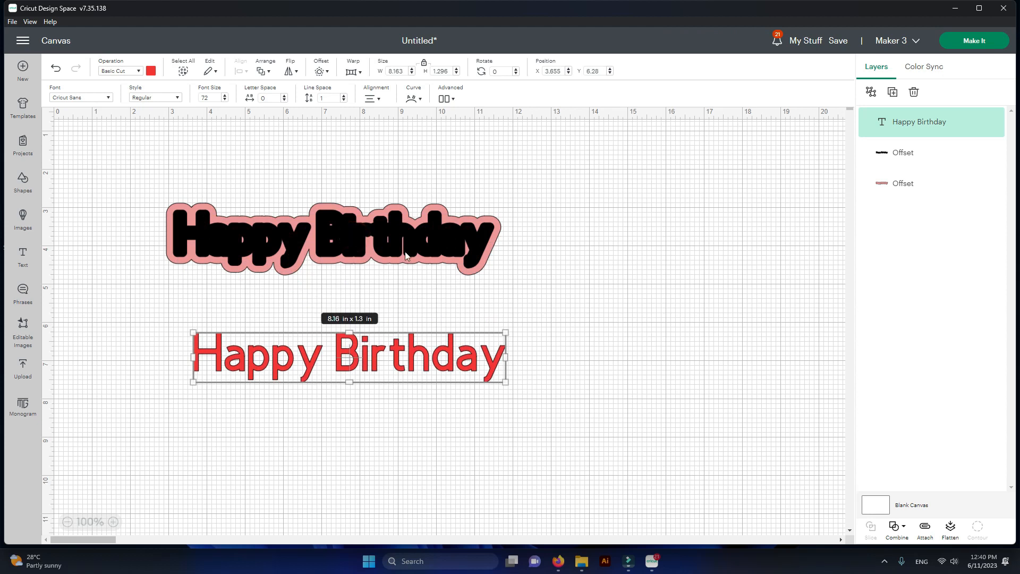
{"action": "left_click_drag", "start_coordinate": [126, 196], "coordinate": [504, 298]}
{"action": "key", "text": "Delete"}
{"action": "left_click_drag", "start_coordinate": [419, 380], "coordinate": [408, 236]}
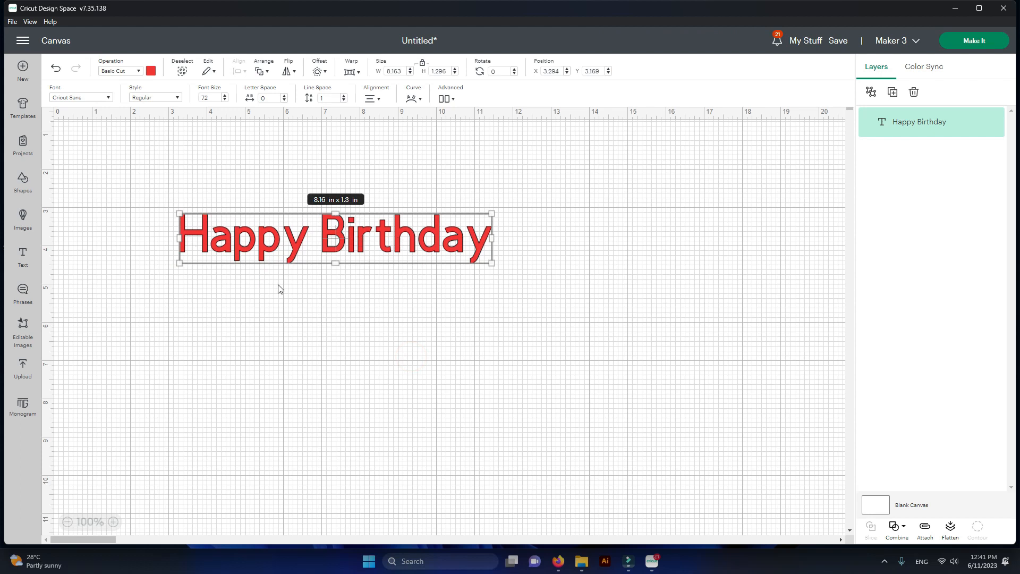
Apply warp style 1 and then style 2 to the text, and move it down to about Y 8.06 in.
{"action": "left_click", "coordinate": [357, 76]}
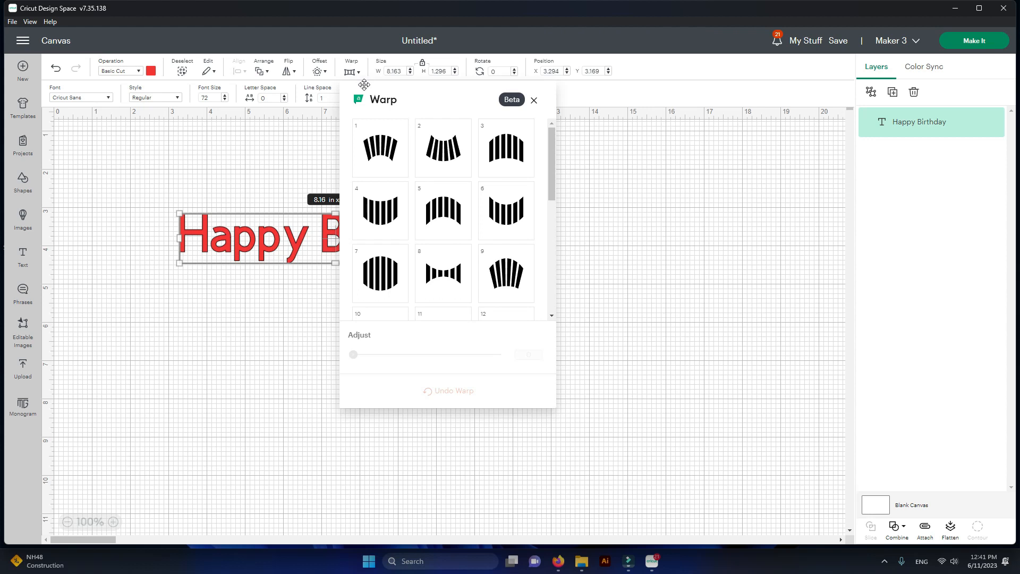
{"action": "left_click", "coordinate": [386, 160]}
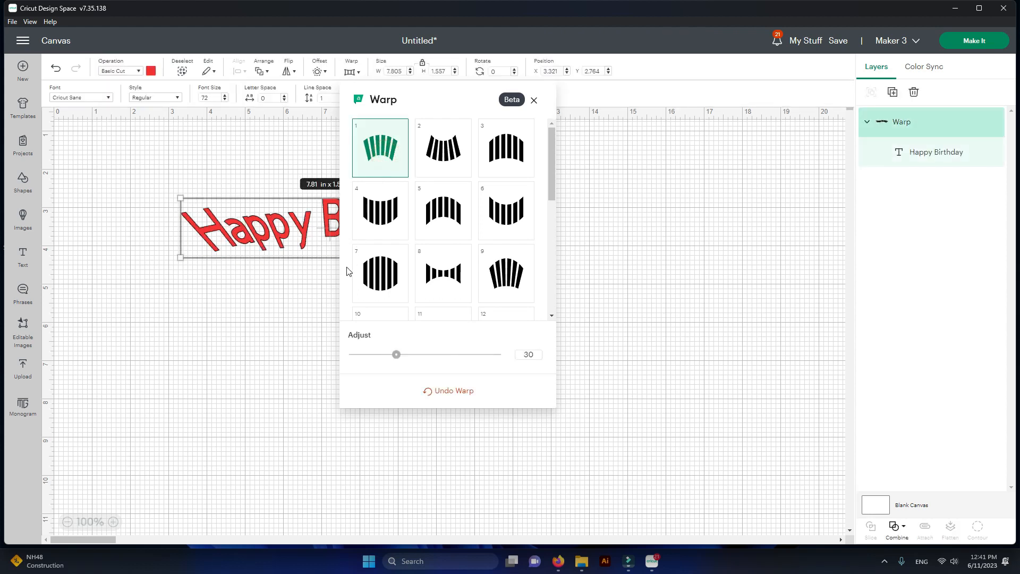
{"action": "left_click", "coordinate": [428, 165]}
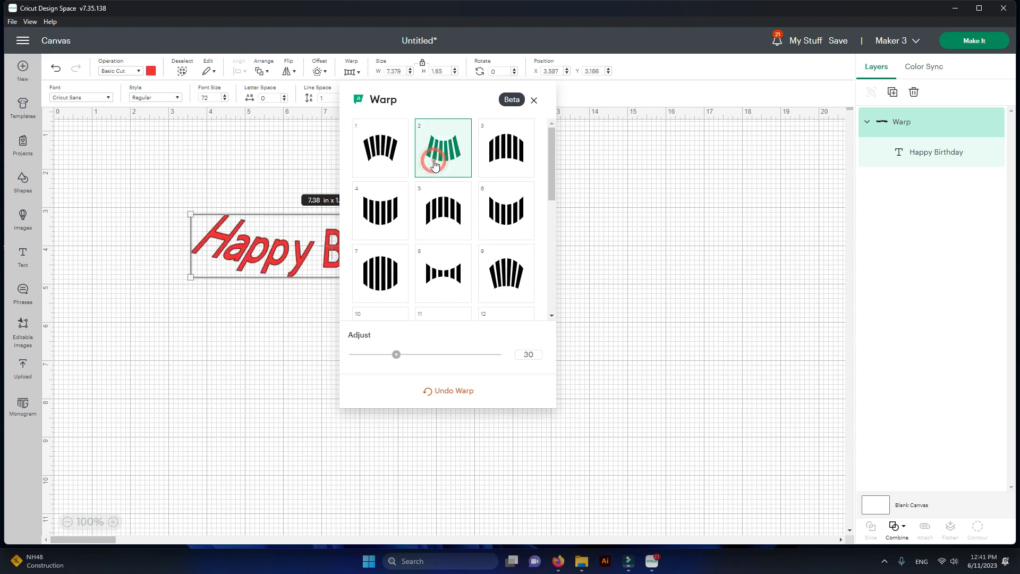
{"action": "left_click", "coordinate": [303, 359]}
{"action": "left_click_drag", "start_coordinate": [349, 264], "coordinate": [346, 454]}
Try warp styles 9, 6, 3, 4, 7, 1 and 2 on the text, and undo the warping and the move.
{"action": "left_click", "coordinate": [354, 72]}
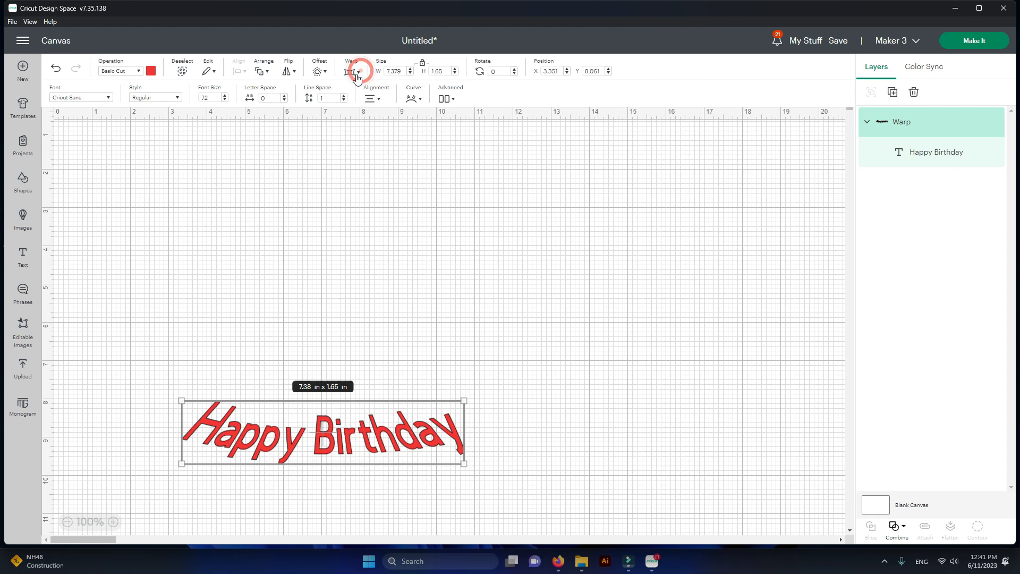
{"action": "left_click", "coordinate": [456, 280]}
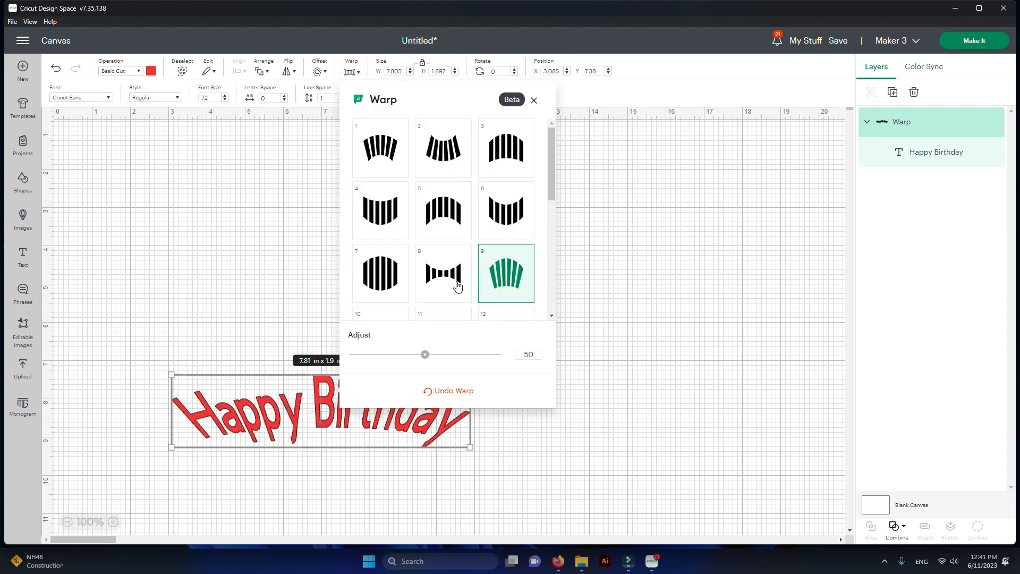
{"action": "left_click", "coordinate": [400, 279]}
{"action": "left_click", "coordinate": [495, 222]}
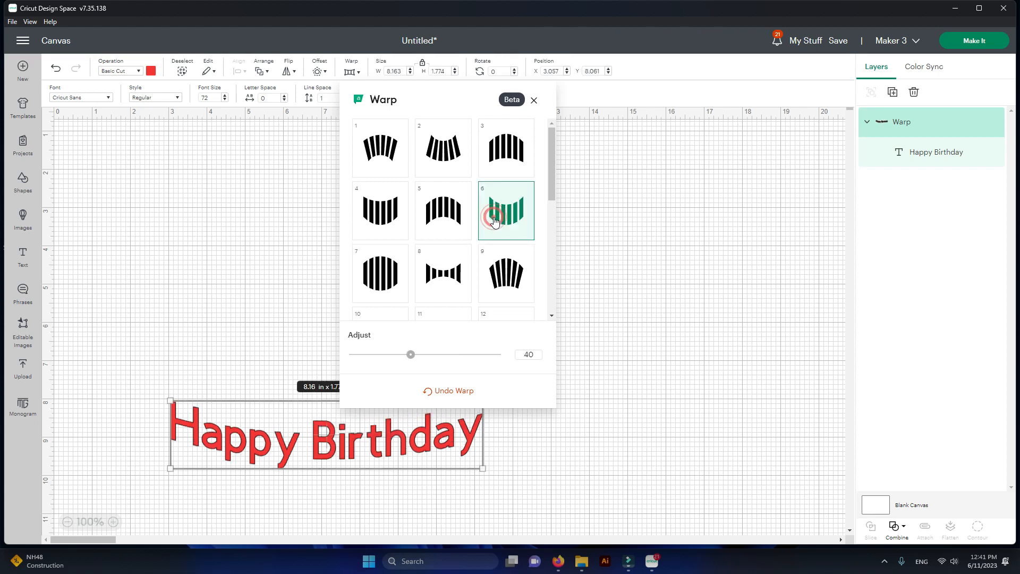
{"action": "left_click", "coordinate": [504, 158]}
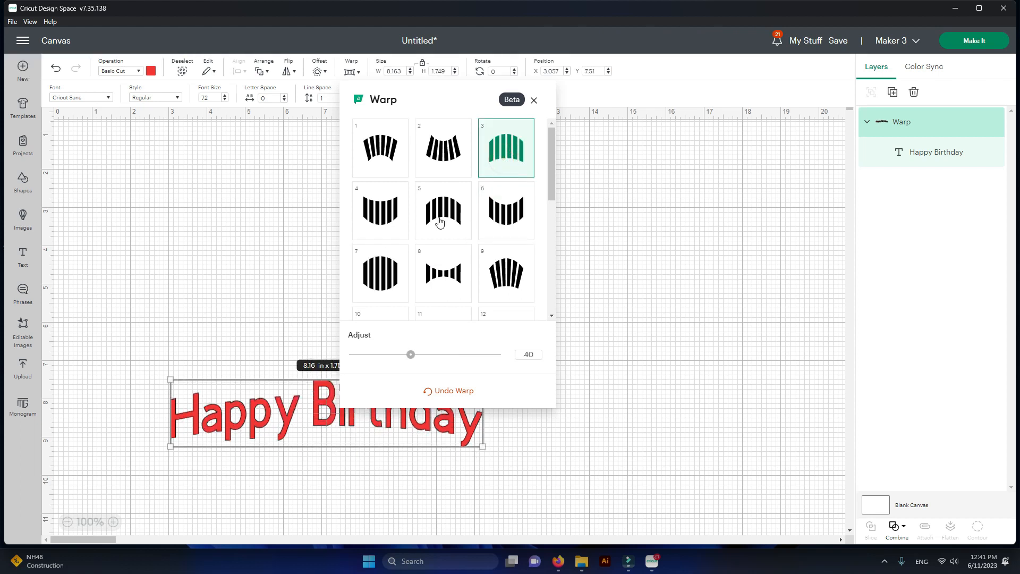
{"action": "left_click", "coordinate": [380, 229]}
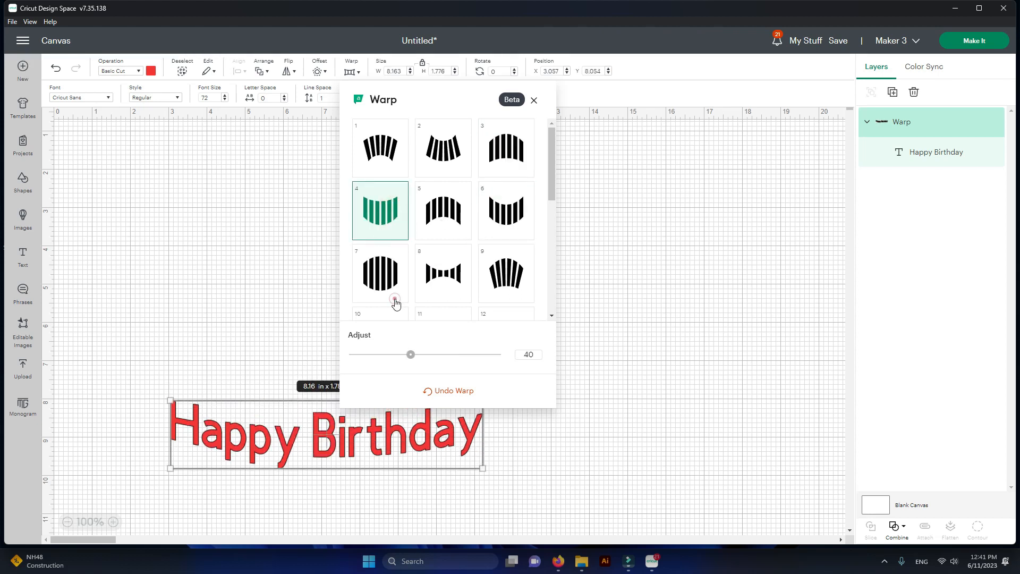
{"action": "left_click", "coordinate": [395, 299]}
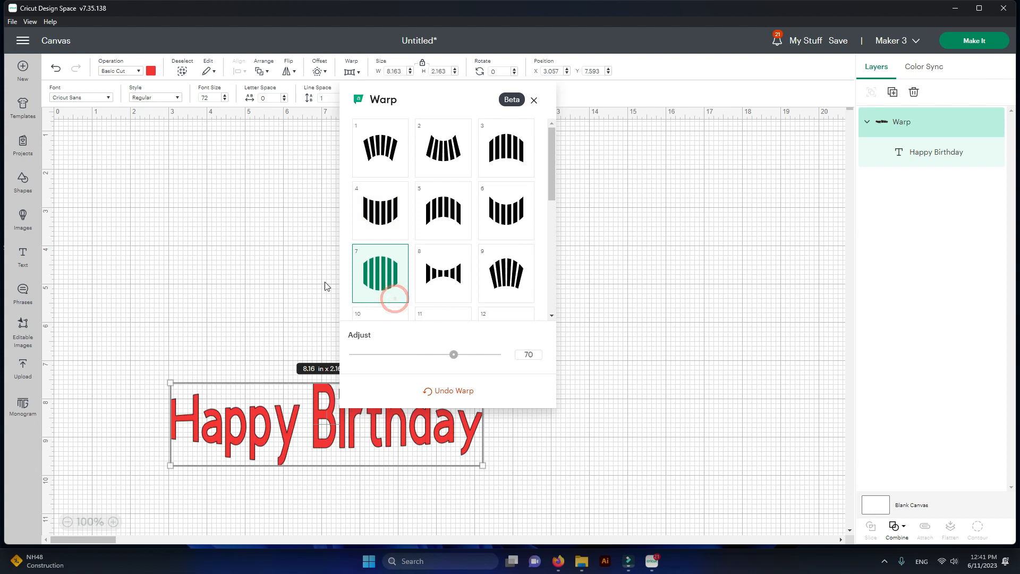
{"action": "left_click", "coordinate": [380, 153]}
{"action": "left_click", "coordinate": [448, 155]}
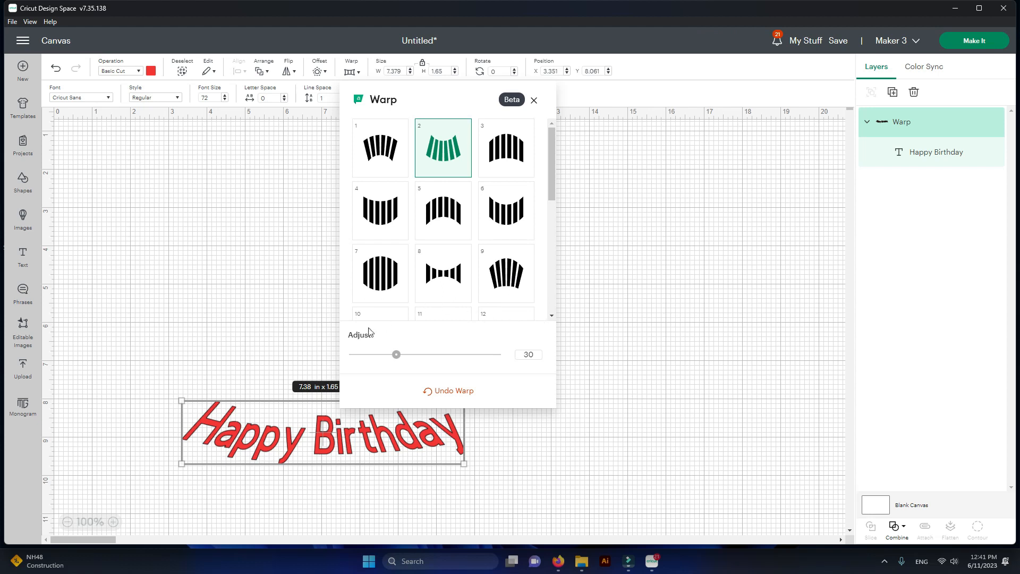
{"action": "key", "text": "ctrl+z"}
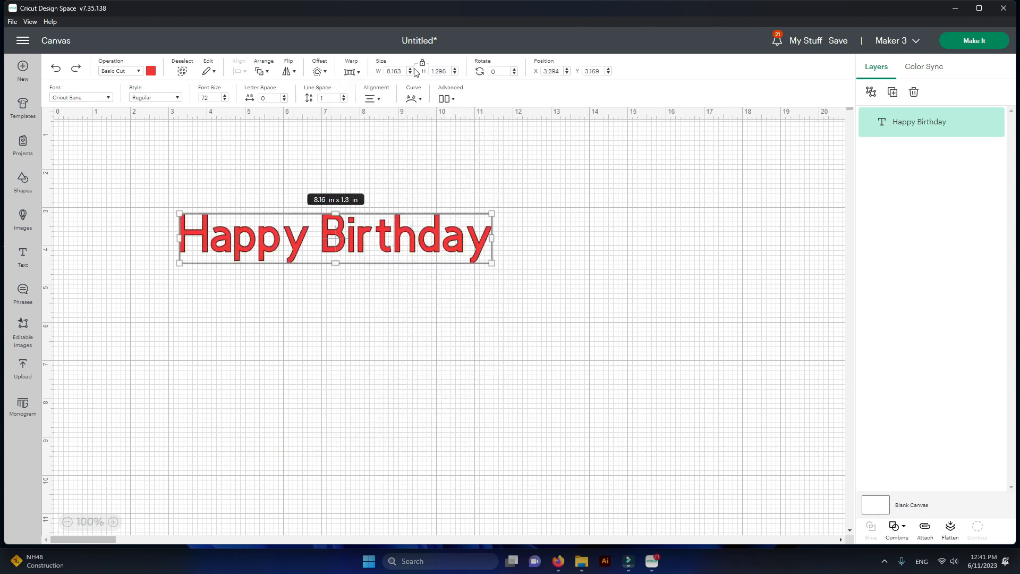
Resize the Happy Birthday text with its proportions locked, ending at about 8.13 in wide and 1.29 in high.
{"action": "left_click", "coordinate": [412, 69]}
{"action": "left_click", "coordinate": [411, 69]}
{"action": "left_click", "coordinate": [411, 69]}
{"action": "left_click_drag", "start_coordinate": [517, 211], "coordinate": [489, 223]}
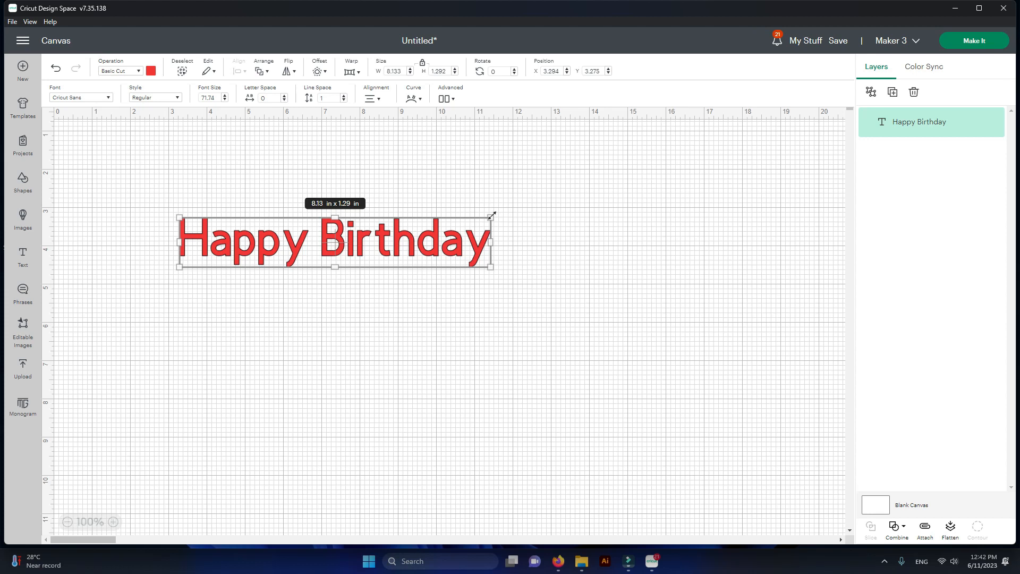
Rotate the text slightly by hand, turn it back, and set its rotation to 359 and then 0 degrees.
{"action": "mouse_move", "coordinate": [499, 208]}
{"action": "left_mouse_down"}
{"action": "mouse_move", "coordinate": [507, 257]}
{"action": "mouse_move", "coordinate": [521, 235]}
{"action": "mouse_move", "coordinate": [511, 193]}
{"action": "mouse_move", "coordinate": [517, 211]}
{"action": "mouse_move", "coordinate": [508, 201]}
{"action": "left_mouse_up"}
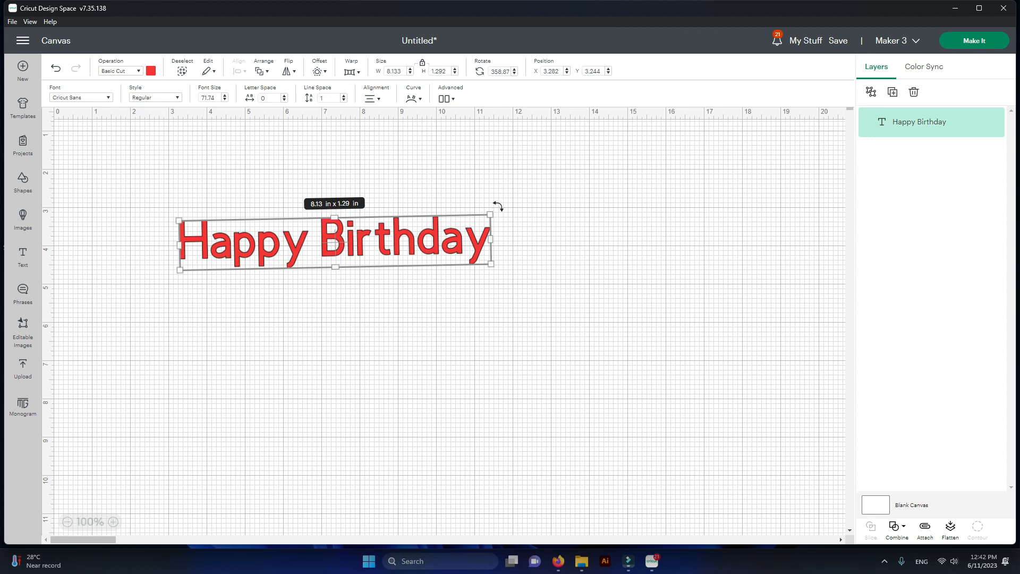
{"action": "left_click_drag", "start_coordinate": [497, 206], "coordinate": [505, 214]}
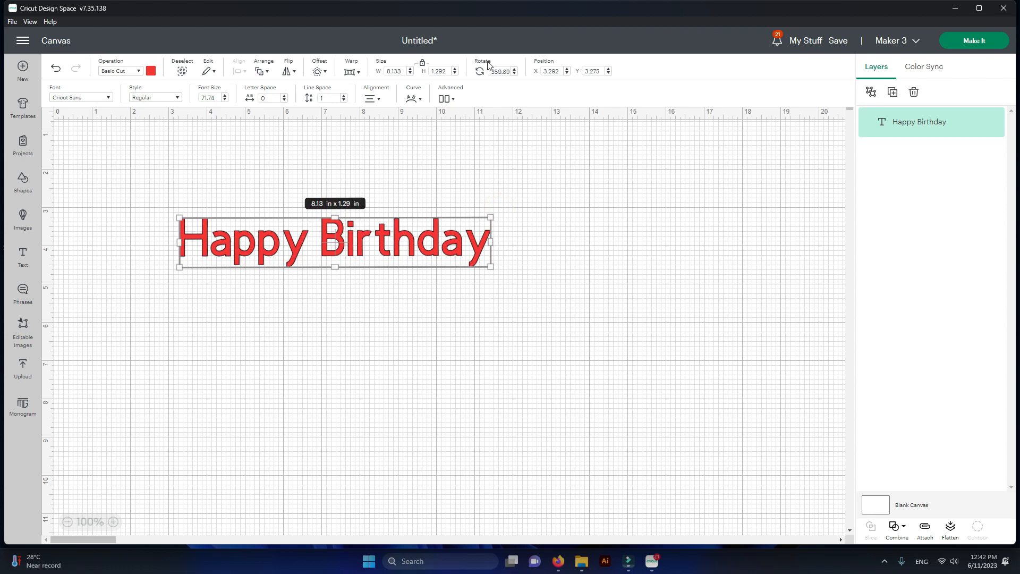
{"action": "left_click", "coordinate": [514, 69]}
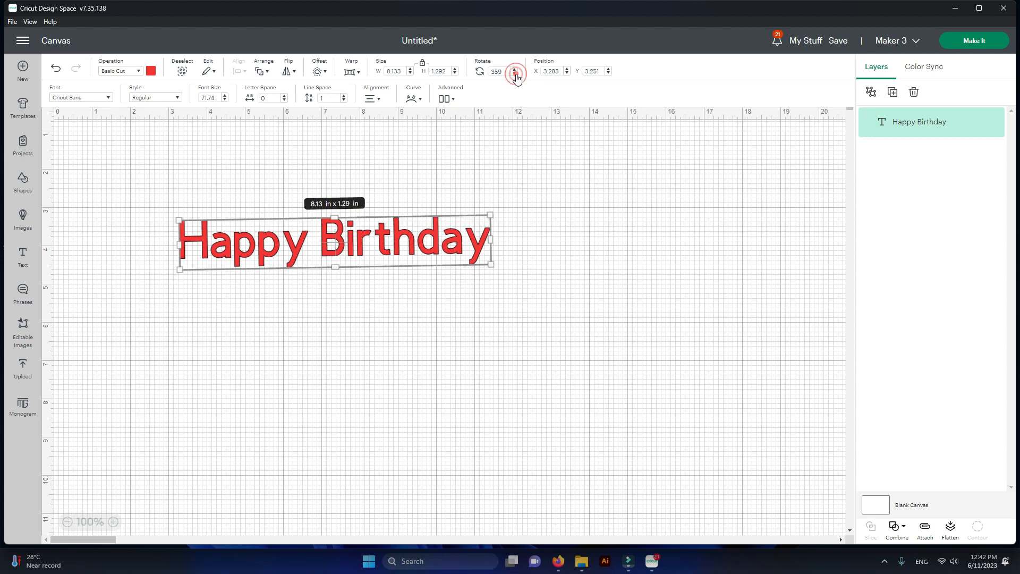
{"action": "left_click", "coordinate": [514, 70]}
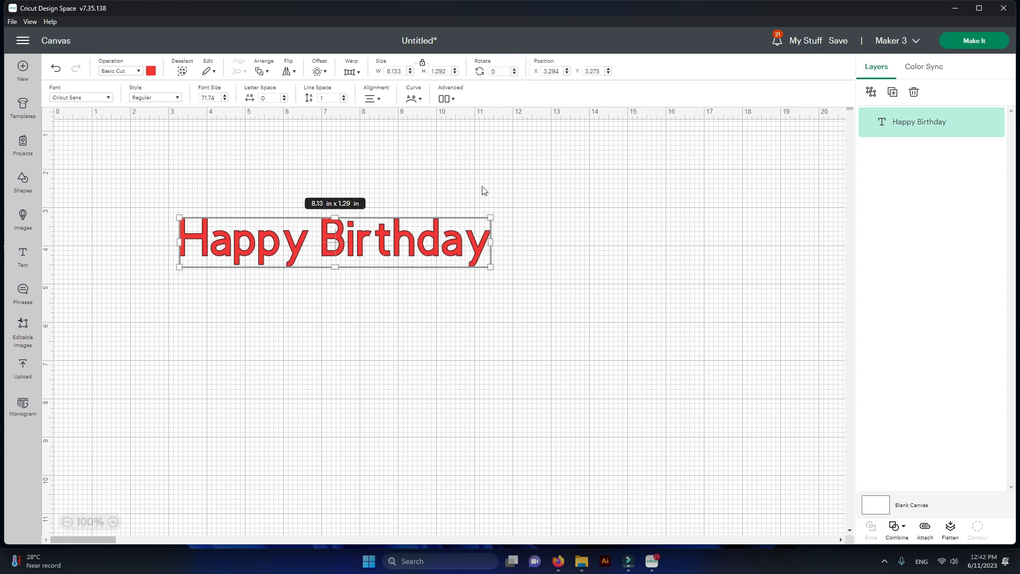
Set the text's position to X 0 and Y 0, and move it down the canvas to about Y 3.83 in.
{"action": "left_click", "coordinate": [559, 72]}
{"action": "left_click", "coordinate": [600, 72]}
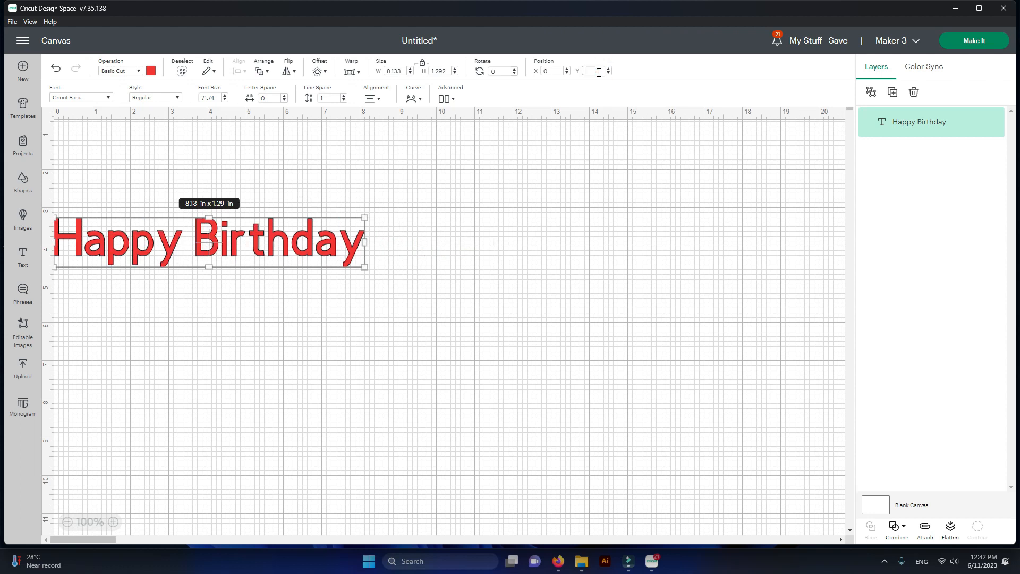
{"action": "type", "text": "0"}
{"action": "left_click", "coordinate": [550, 72]}
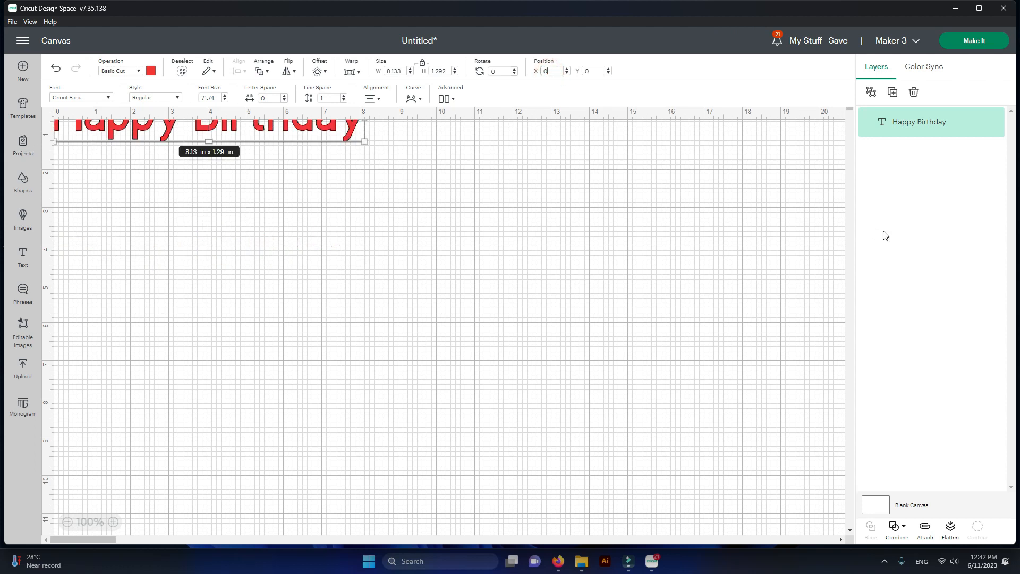
{"action": "left_click_drag", "start_coordinate": [292, 128], "coordinate": [290, 273]}
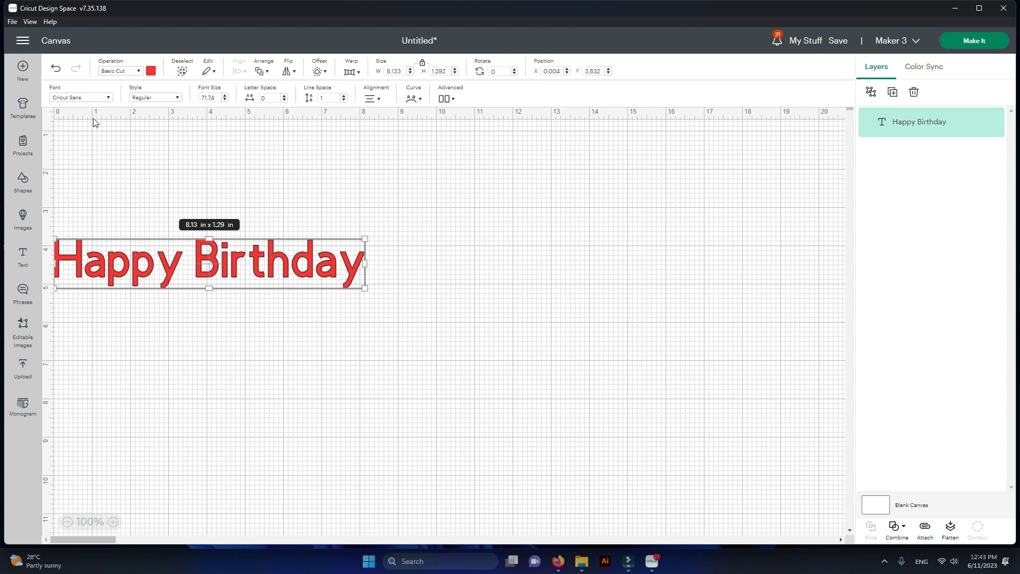
Change the Happy Birthday text's font to Culinary.
{"action": "left_click", "coordinate": [109, 100]}
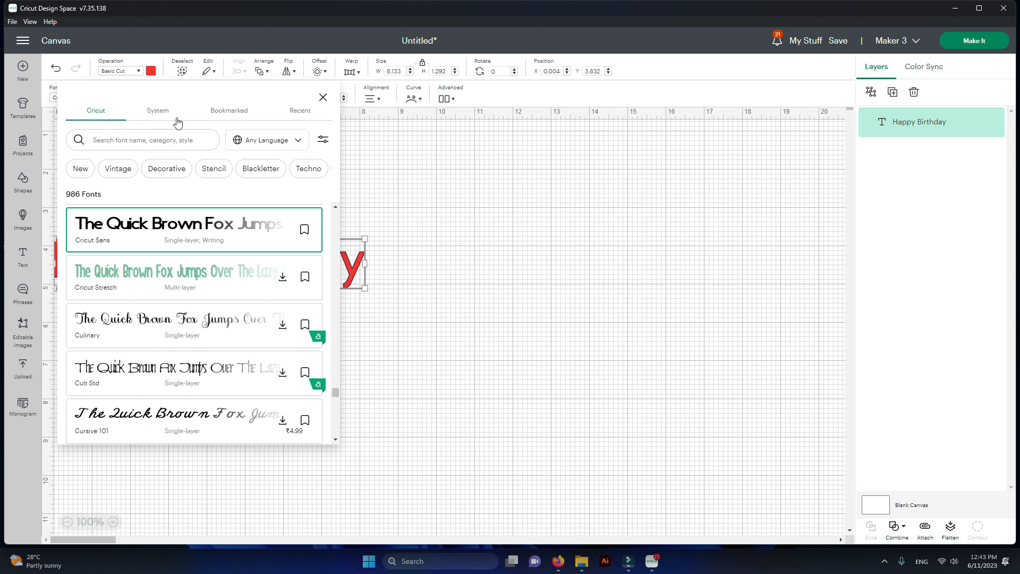
{"action": "scroll", "coordinate": [199, 360], "scroll_direction": "down", "scroll_amount": 3}
{"action": "scroll", "coordinate": [199, 362], "scroll_direction": "up", "scroll_amount": 3}
{"action": "left_click", "coordinate": [147, 323]}
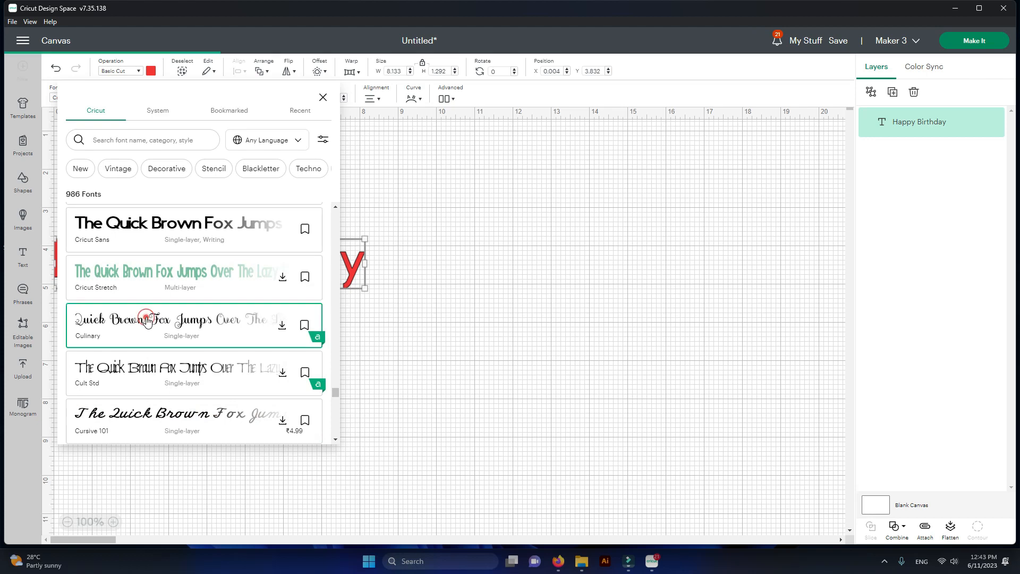
{"action": "left_click", "coordinate": [406, 312]}
{"action": "left_click", "coordinate": [164, 318]}
Enlarge the Happy Birthday text to about 13.22 by 2.5 in and place it at about X 2.15 in, Y 3.45 in.
{"action": "left_click_drag", "start_coordinate": [109, 274], "coordinate": [281, 269]}
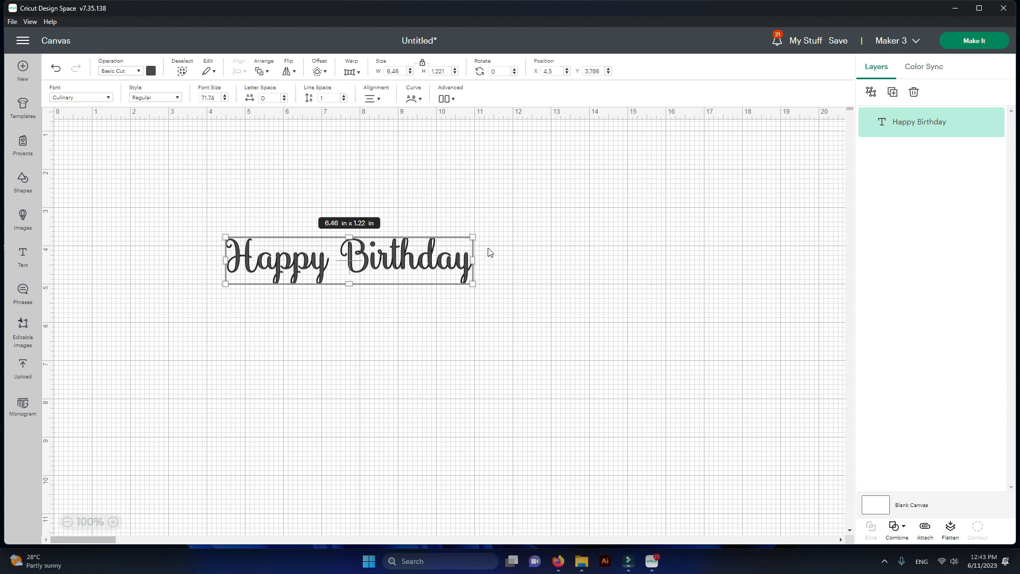
{"action": "left_click_drag", "start_coordinate": [470, 236], "coordinate": [731, 188]}
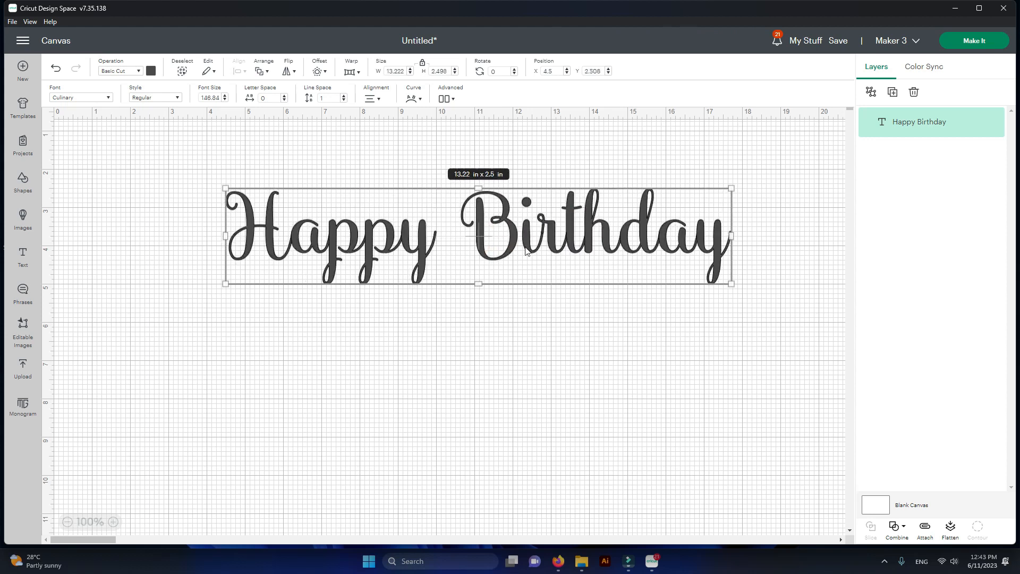
{"action": "left_click_drag", "start_coordinate": [510, 253], "coordinate": [419, 286]}
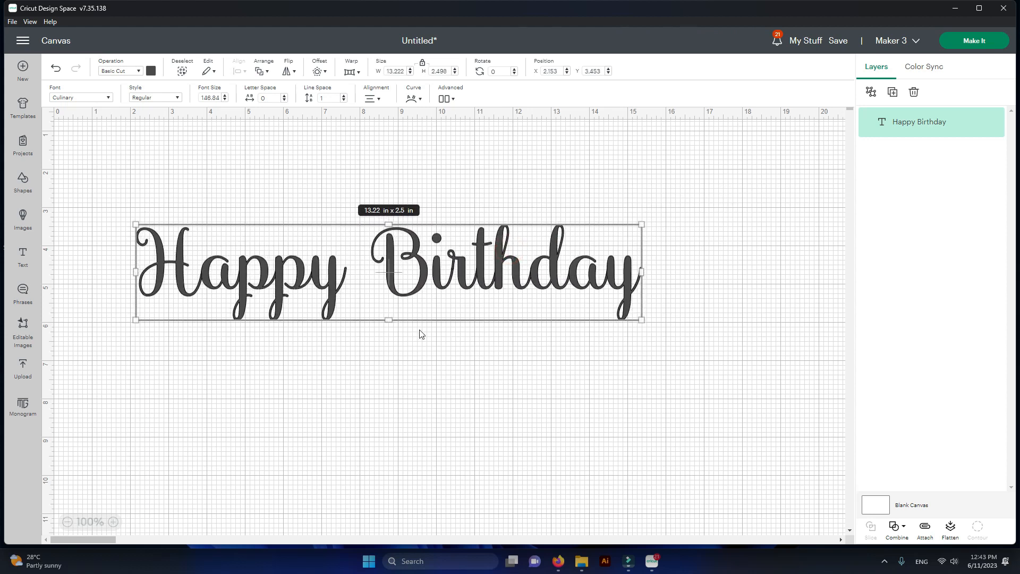
Reselect the text and view the style options its font offers.
{"action": "left_click", "coordinate": [424, 368]}
{"action": "left_click", "coordinate": [399, 270]}
{"action": "left_click", "coordinate": [178, 98]}
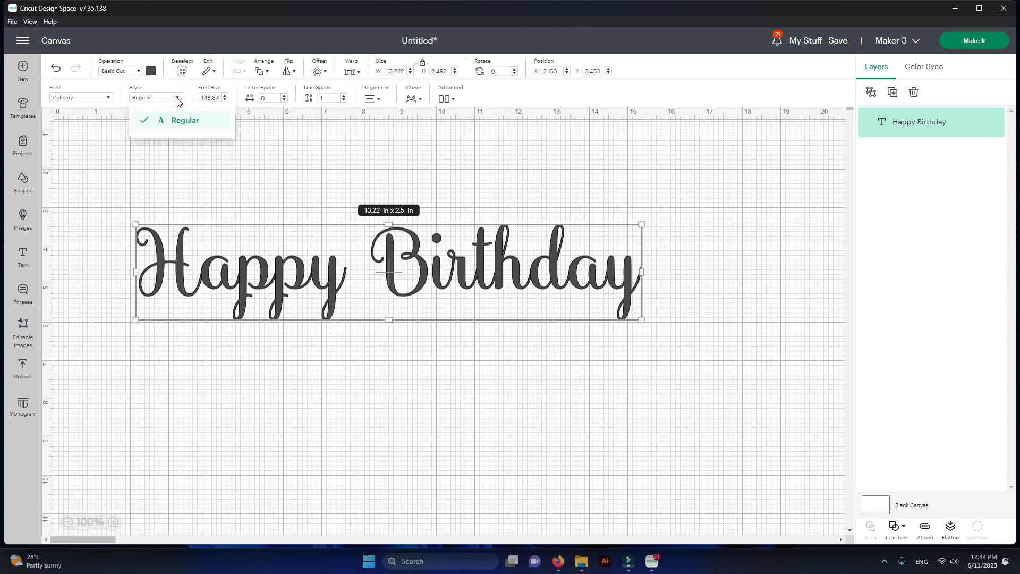
{"action": "left_click", "coordinate": [178, 101]}
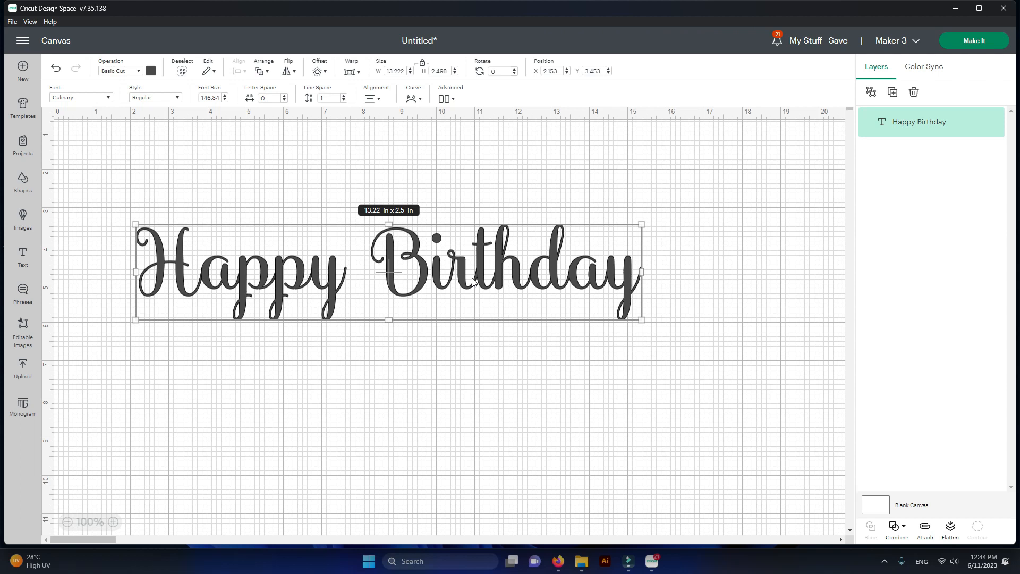
Try widening the text's letter spacing gradually to 1.8, and bring it back down to 0.
{"action": "left_click", "coordinate": [286, 96]}
{"action": "left_click", "coordinate": [286, 96]}
{"action": "left_click", "coordinate": [286, 96]}
{"action": "left_click", "coordinate": [285, 96]}
{"action": "left_click", "coordinate": [284, 96]}
{"action": "left_click", "coordinate": [285, 96]}
{"action": "left_click", "coordinate": [285, 96]}
{"action": "left_click", "coordinate": [285, 96]}
{"action": "left_click", "coordinate": [284, 97]}
{"action": "left_click", "coordinate": [284, 97]}
{"action": "left_click", "coordinate": [284, 97]}
{"action": "left_click", "coordinate": [284, 96]}
{"action": "left_click", "coordinate": [284, 96]}
{"action": "left_click", "coordinate": [285, 96]}
{"action": "left_click", "coordinate": [285, 96]}
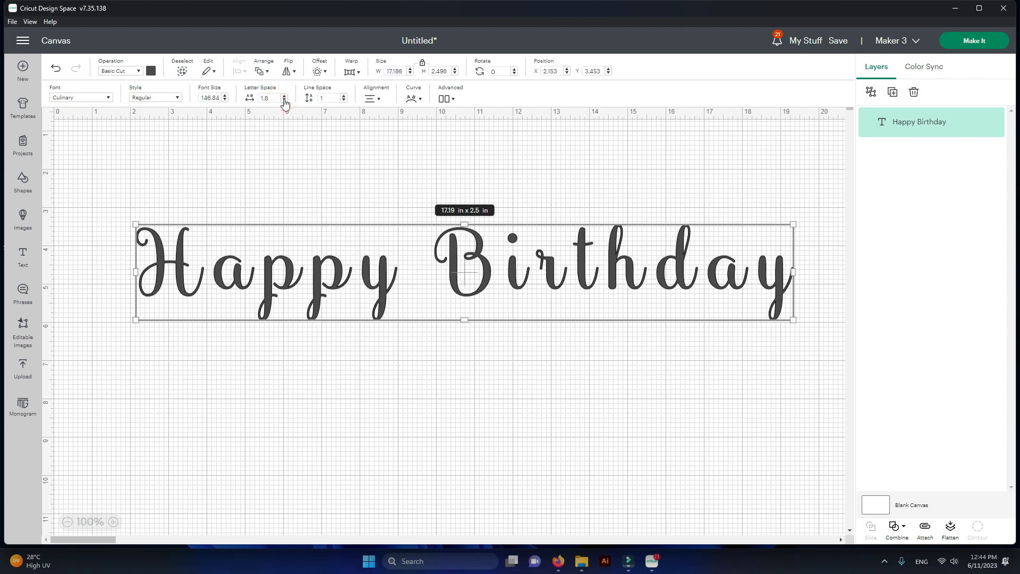
{"action": "left_click", "coordinate": [285, 100]}
{"action": "left_click", "coordinate": [285, 101]}
{"action": "left_click", "coordinate": [284, 101]}
{"action": "left_click", "coordinate": [285, 101]}
{"action": "left_click", "coordinate": [285, 101]}
{"action": "left_click", "coordinate": [285, 100]}
{"action": "left_click", "coordinate": [285, 101]}
{"action": "left_click", "coordinate": [285, 101]}
{"action": "left_click", "coordinate": [284, 100]}
{"action": "left_click", "coordinate": [285, 100]}
{"action": "left_click", "coordinate": [284, 101]}
{"action": "left_click", "coordinate": [285, 100]}
{"action": "left_click", "coordinate": [285, 100]}
{"action": "left_click", "coordinate": [284, 101]}
{"action": "left_click", "coordinate": [284, 100]}
{"action": "left_click", "coordinate": [285, 101]}
{"action": "left_click", "coordinate": [284, 101]}
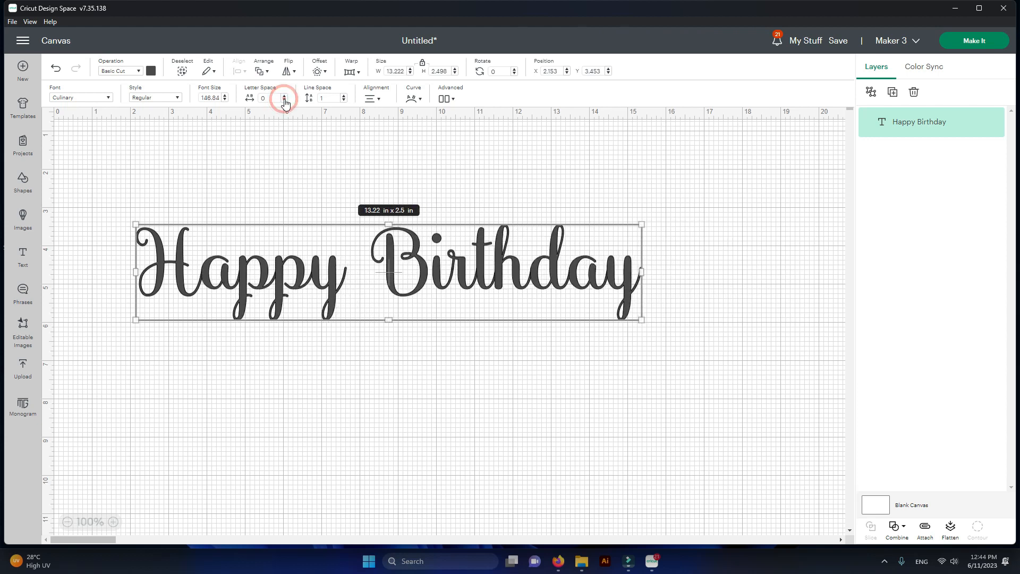
Set the text's line spacing to 1.2 and view the alignment options without choosing one.
{"action": "left_click", "coordinate": [344, 97]}
{"action": "left_click", "coordinate": [344, 97]}
{"action": "left_click", "coordinate": [379, 99]}
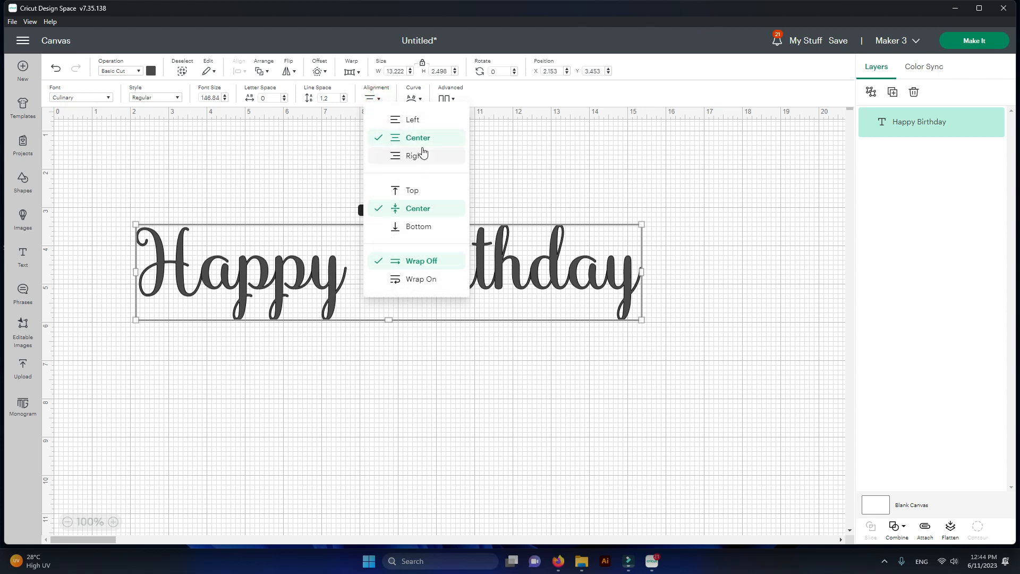
{"action": "left_click", "coordinate": [495, 155]}
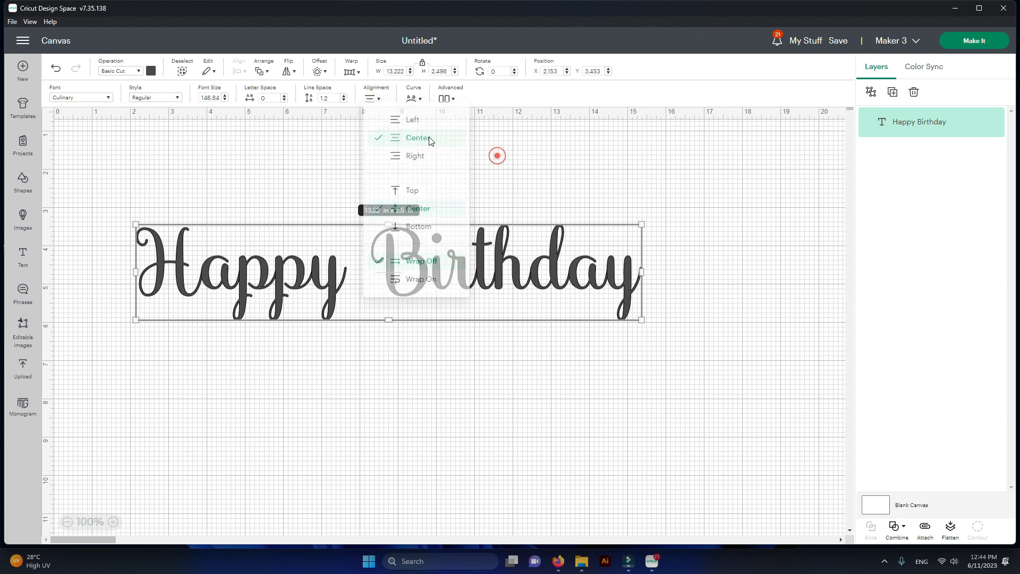
Try curving the Happy Birthday text, return the curve value to 0, and deselect the text.
{"action": "left_click", "coordinate": [417, 101]}
{"action": "left_click_drag", "start_coordinate": [409, 152], "coordinate": [410, 175]}
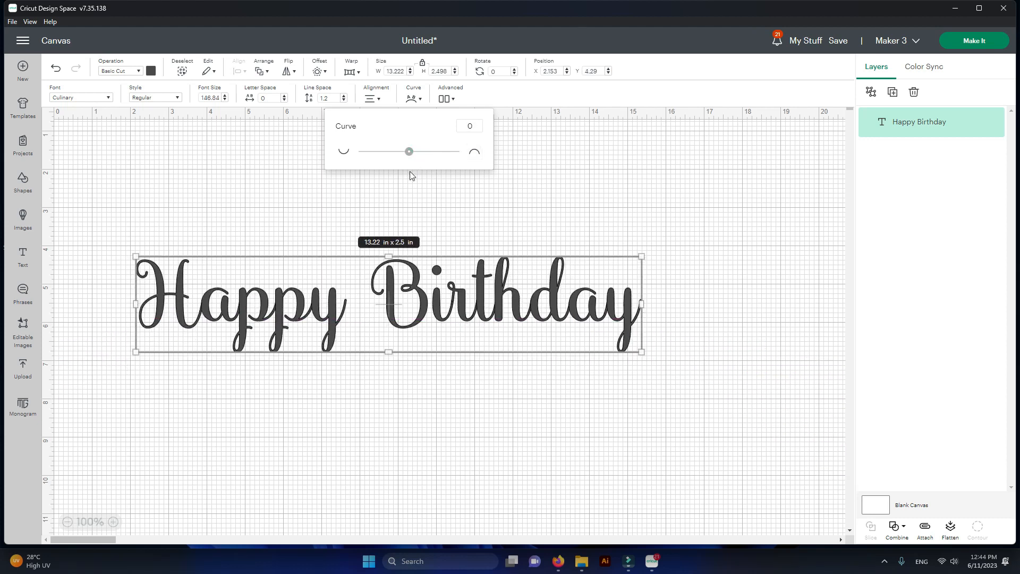
{"action": "left_click", "coordinate": [470, 222]}
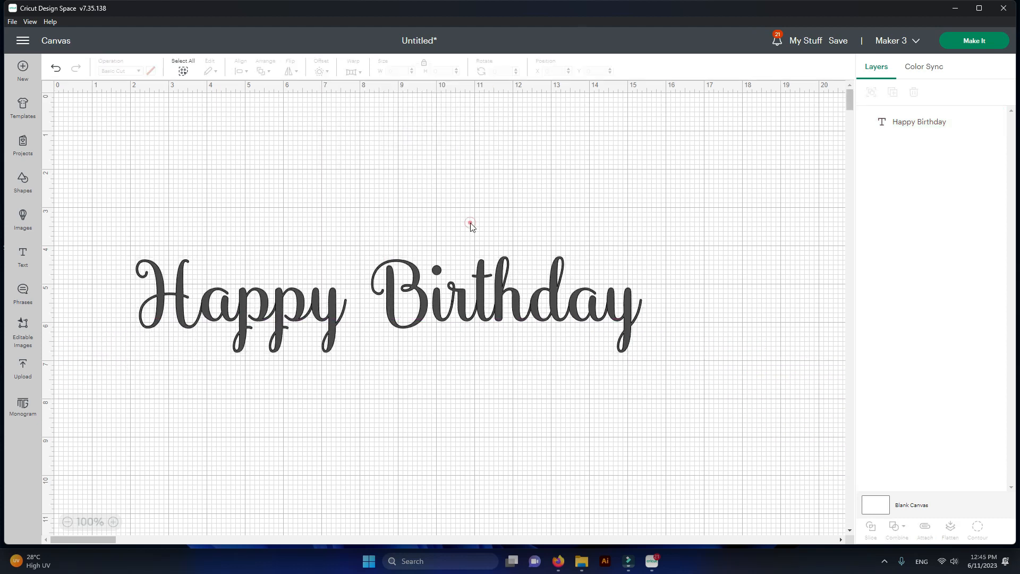
Ungroup the Happy Birthday text into separate letters.
{"action": "left_click", "coordinate": [404, 332]}
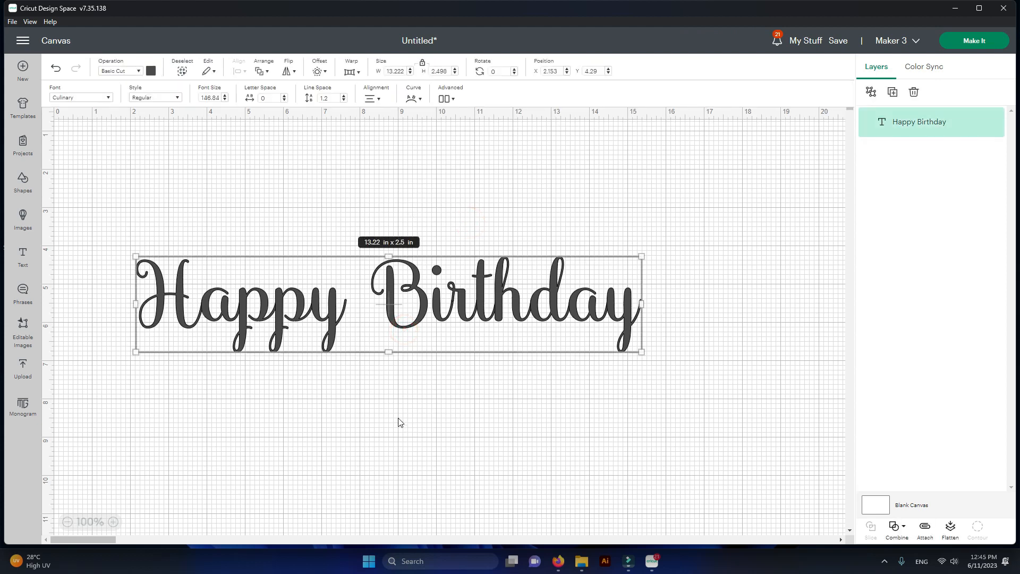
{"action": "left_click", "coordinate": [453, 101]}
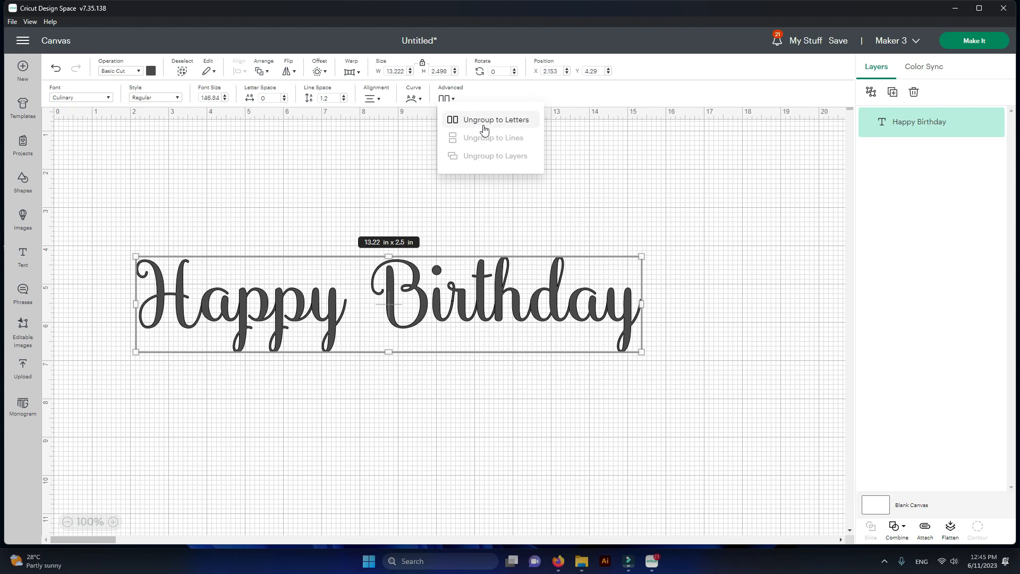
{"action": "left_click", "coordinate": [310, 418]}
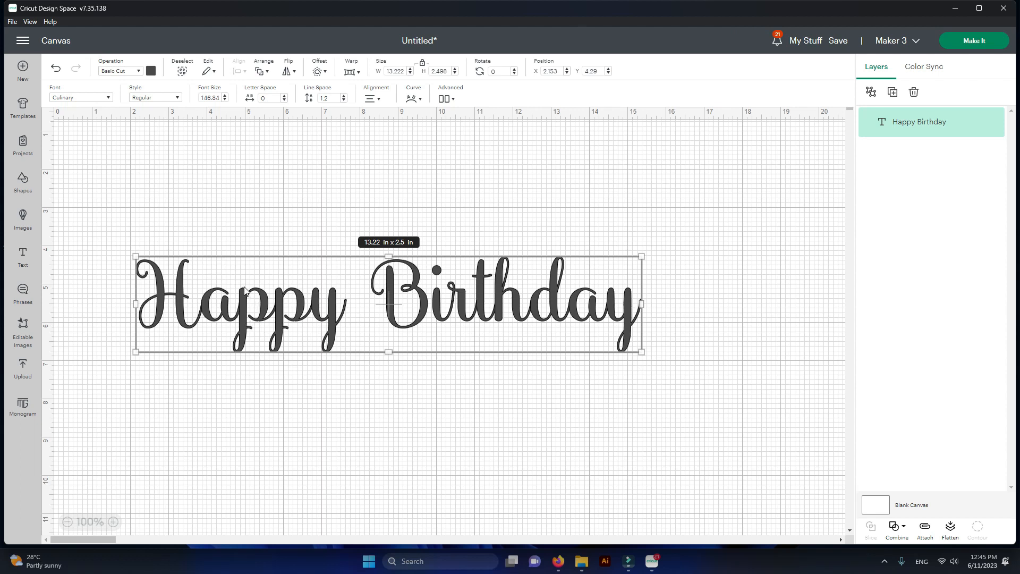
{"action": "left_click", "coordinate": [449, 100]}
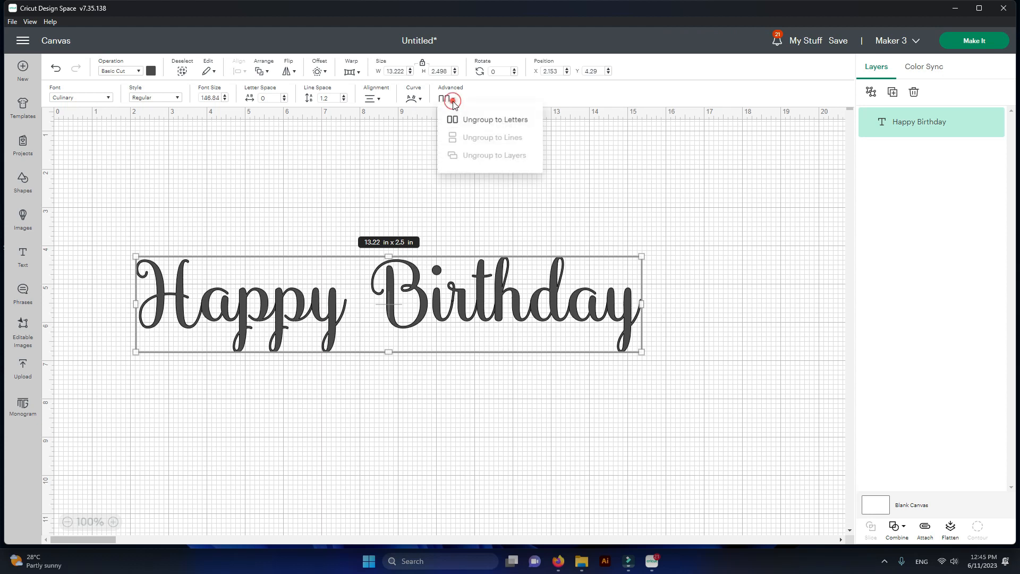
{"action": "left_click", "coordinate": [473, 126]}
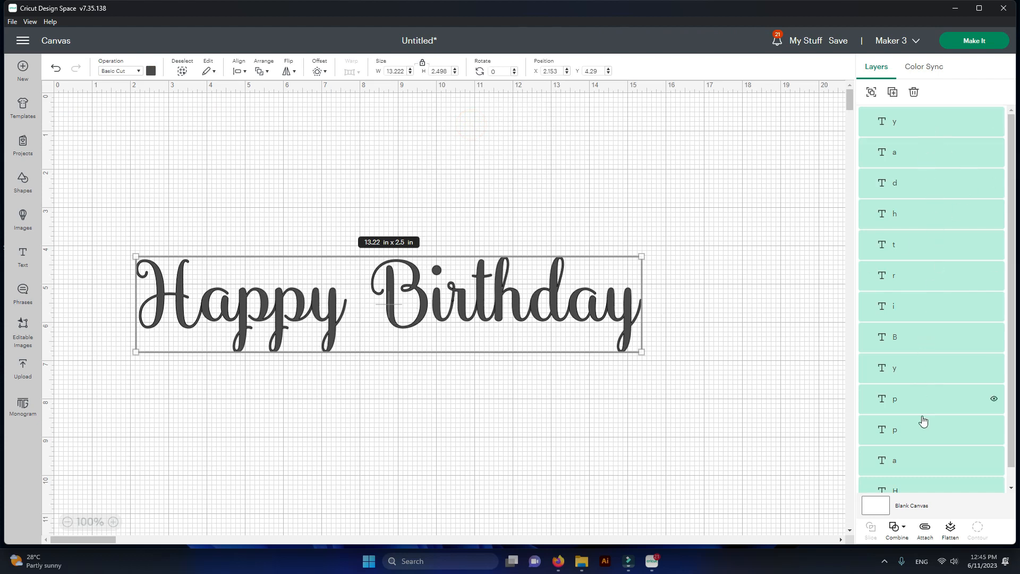
Enlarge the "a" in "Birthday" to about 1.1 by 0.91 in and rotate it about 27 degrees clockwise.
{"action": "left_click", "coordinate": [901, 157]}
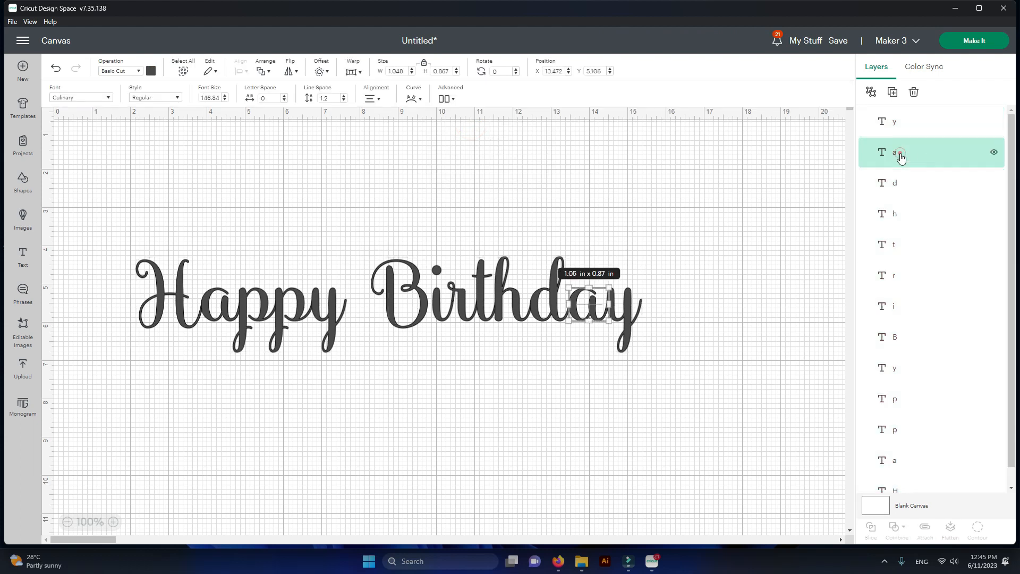
{"action": "mouse_move", "coordinate": [608, 287]}
{"action": "left_mouse_down"}
{"action": "mouse_move", "coordinate": [691, 213]}
{"action": "mouse_move", "coordinate": [580, 337]}
{"action": "mouse_move", "coordinate": [611, 292]}
{"action": "left_mouse_up"}
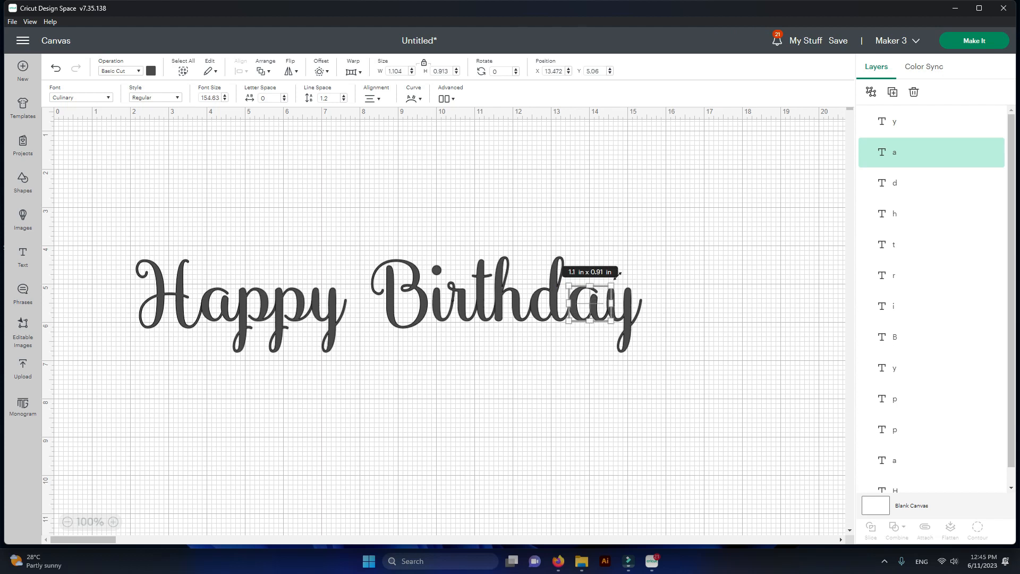
{"action": "left_click_drag", "start_coordinate": [618, 274], "coordinate": [626, 351]}
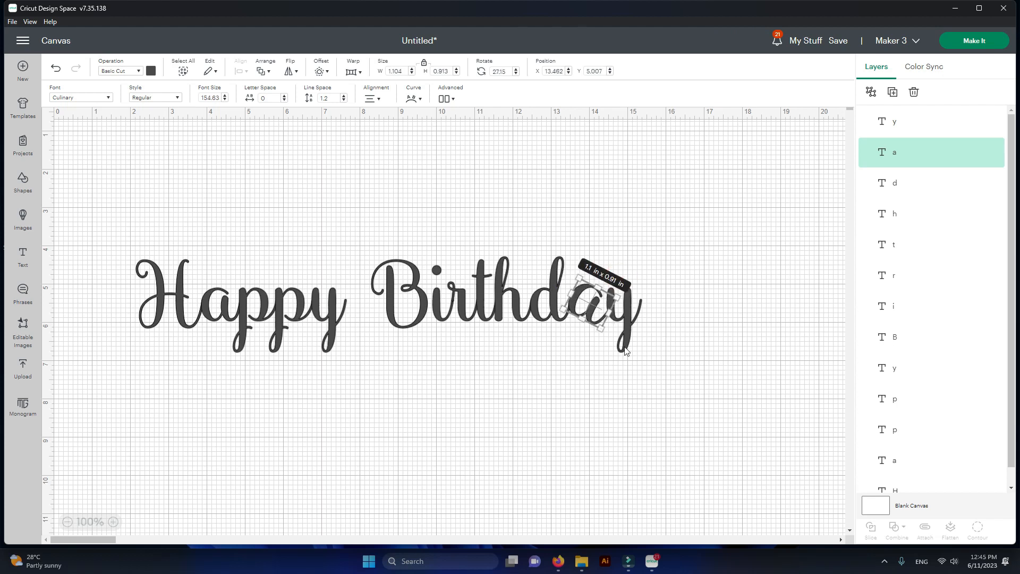
{"action": "left_click", "coordinate": [576, 403]}
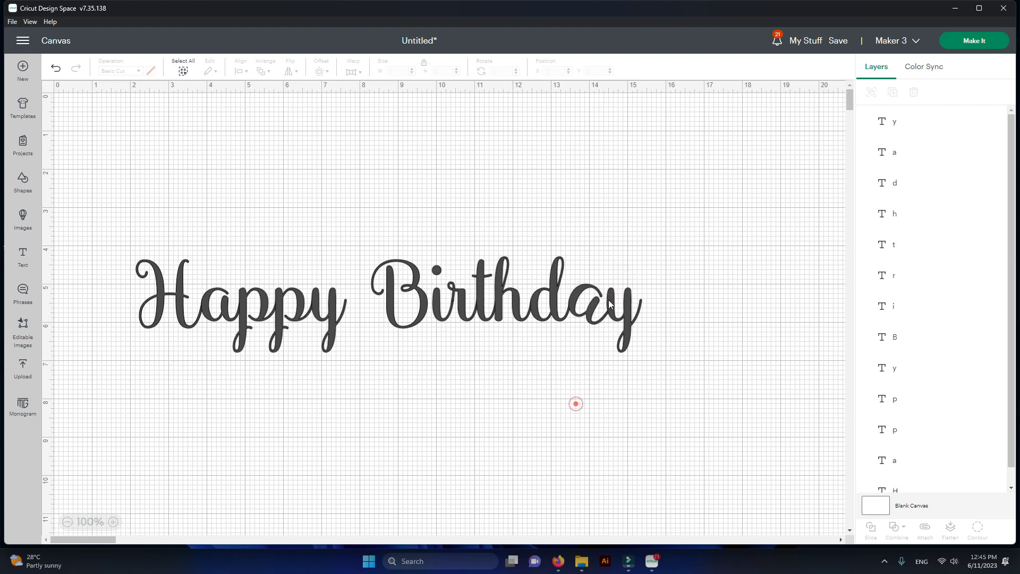
Rotate the "a" in "Happy" clockwise by hand and deselect it.
{"action": "left_click", "coordinate": [225, 323]}
{"action": "left_click_drag", "start_coordinate": [244, 273], "coordinate": [215, 373]}
{"action": "left_click", "coordinate": [215, 373]}
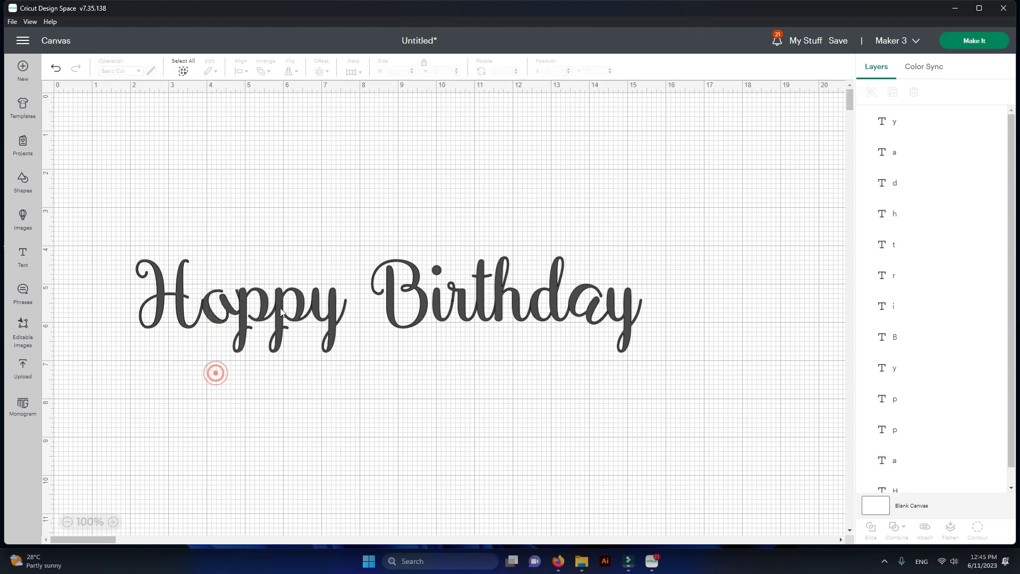
Offset the two "p" letters and the "y" of "Happy" vertically, and nudge the "B" to about X 8.34 in, Y 4.39 in.
{"action": "left_click", "coordinate": [280, 313]}
{"action": "left_click_drag", "start_coordinate": [258, 306], "coordinate": [288, 316]}
{"action": "left_click", "coordinate": [294, 316]}
{"action": "left_click", "coordinate": [331, 320]}
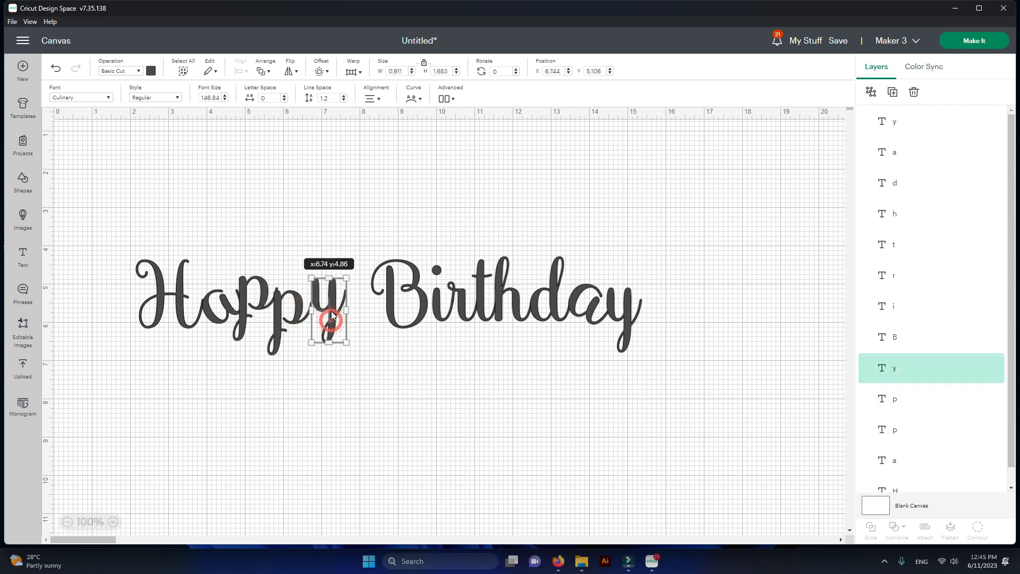
{"action": "left_click", "coordinate": [427, 406]}
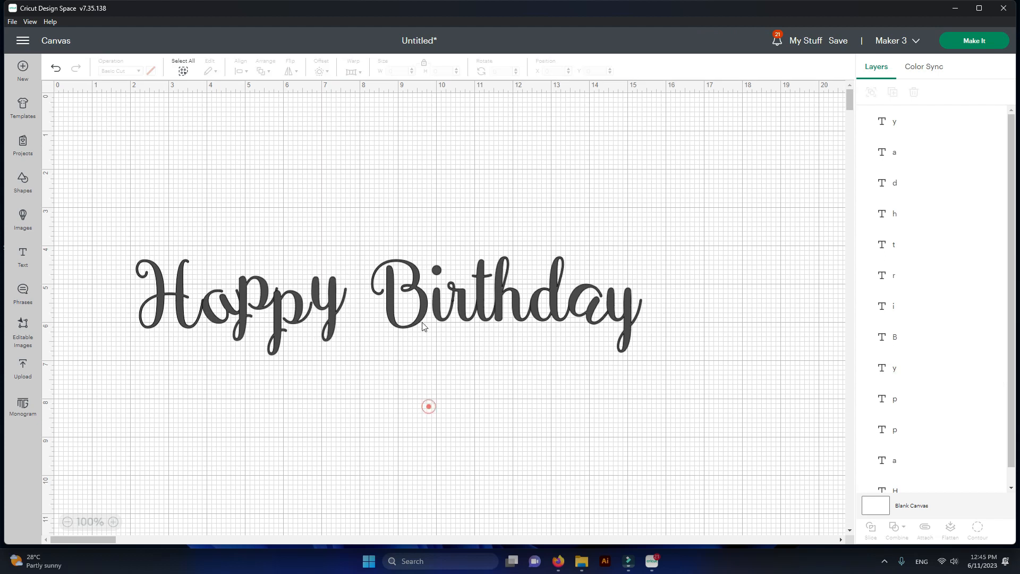
{"action": "left_click", "coordinate": [422, 313]}
{"action": "left_click_drag", "start_coordinate": [423, 314], "coordinate": [427, 307]}
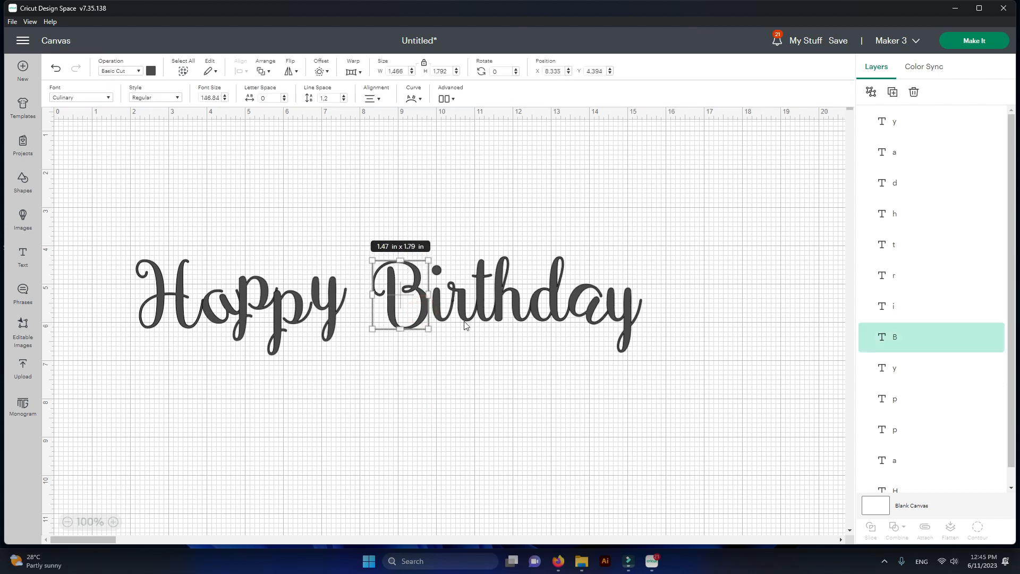
Enlarge the "h" in "Birthday" to about 1.06 by 1.8 in and rotate it about 11 degrees clockwise.
{"action": "left_click", "coordinate": [513, 308]}
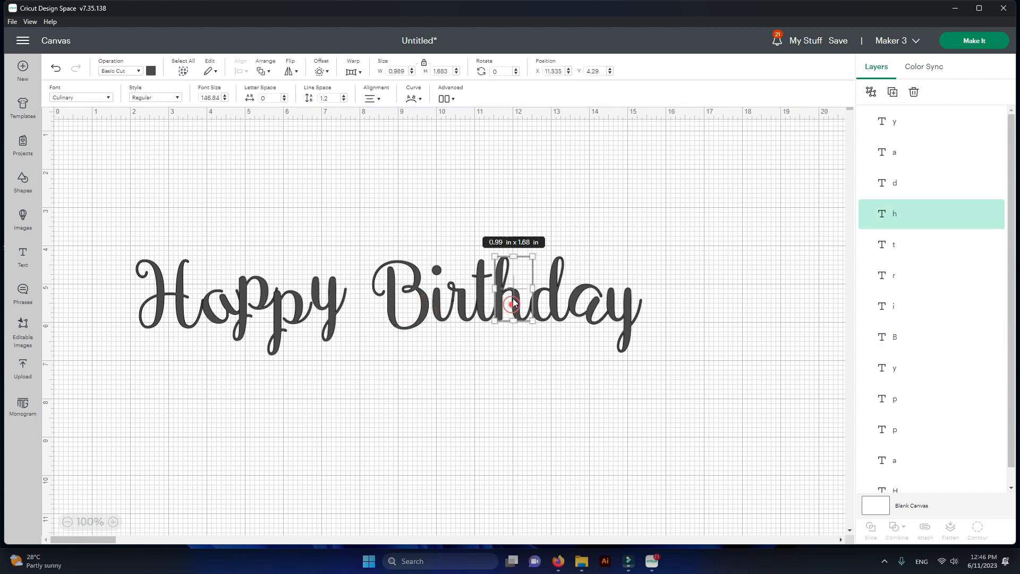
{"action": "left_click_drag", "start_coordinate": [533, 256], "coordinate": [536, 251]}
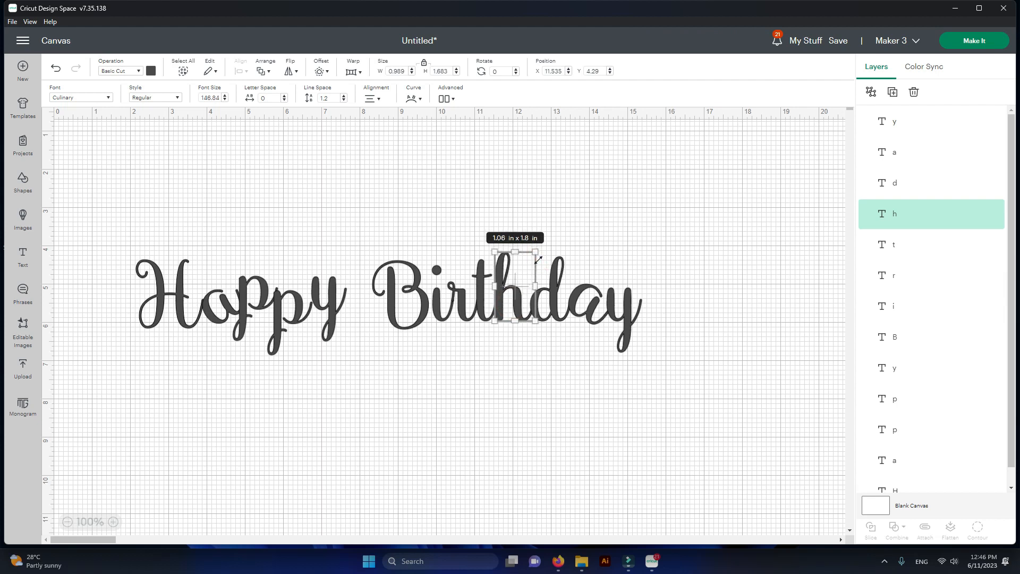
{"action": "left_click", "coordinate": [545, 244]}
{"action": "left_click", "coordinate": [506, 286]}
{"action": "left_click", "coordinate": [505, 285]}
{"action": "left_click_drag", "start_coordinate": [546, 246], "coordinate": [553, 252]}
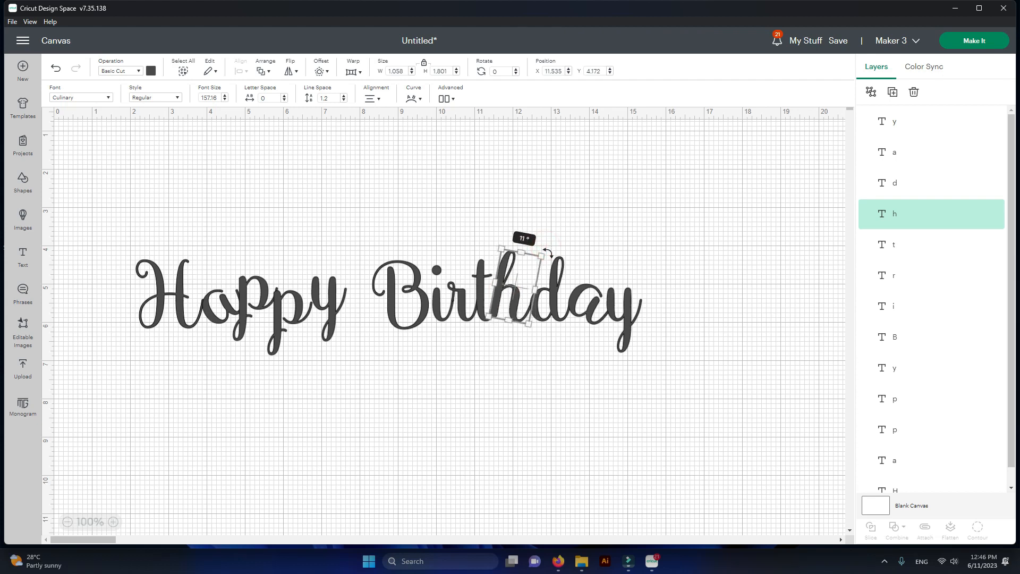
{"action": "left_click", "coordinate": [444, 433]}
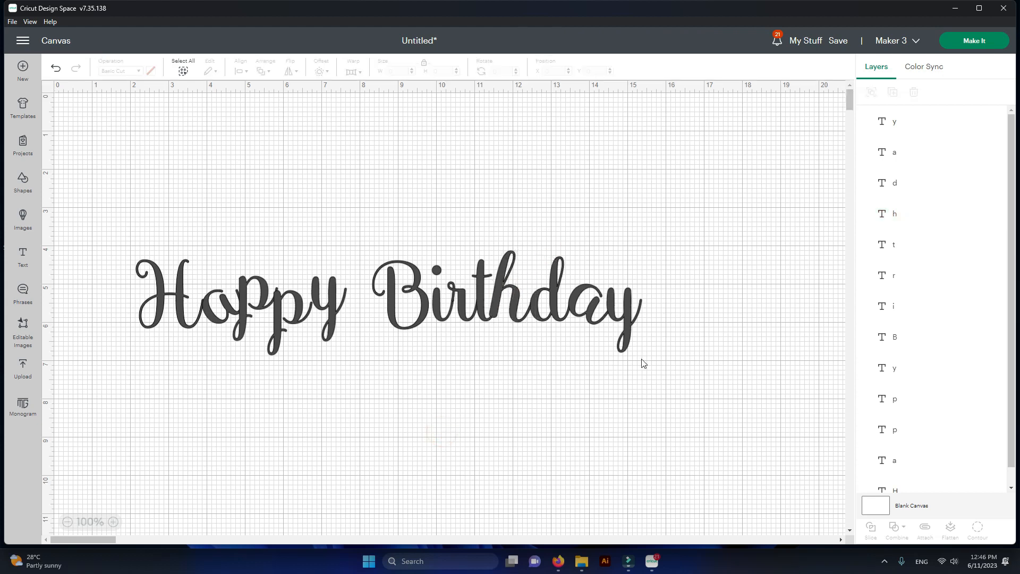
Rotate the "r" in "Birthday" slightly by hand and deselect it.
{"action": "left_click", "coordinate": [461, 314]}
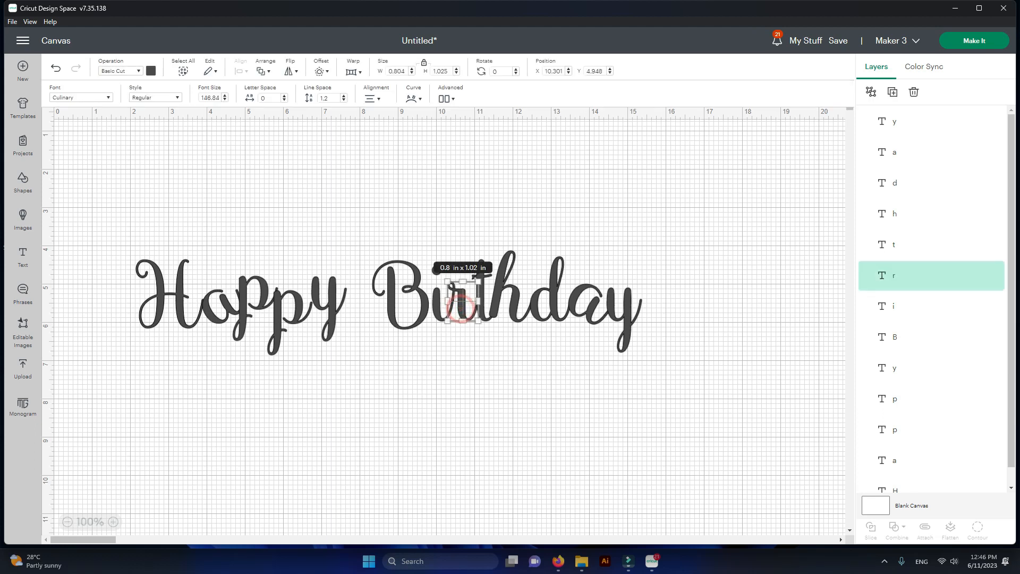
{"action": "left_click_drag", "start_coordinate": [489, 270], "coordinate": [487, 271]}
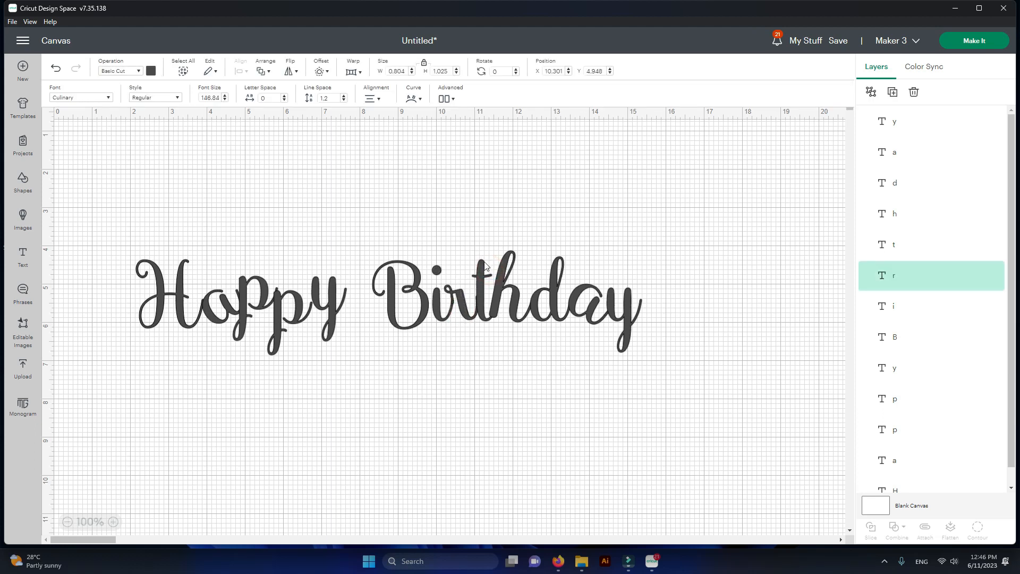
{"action": "left_click", "coordinate": [470, 460]}
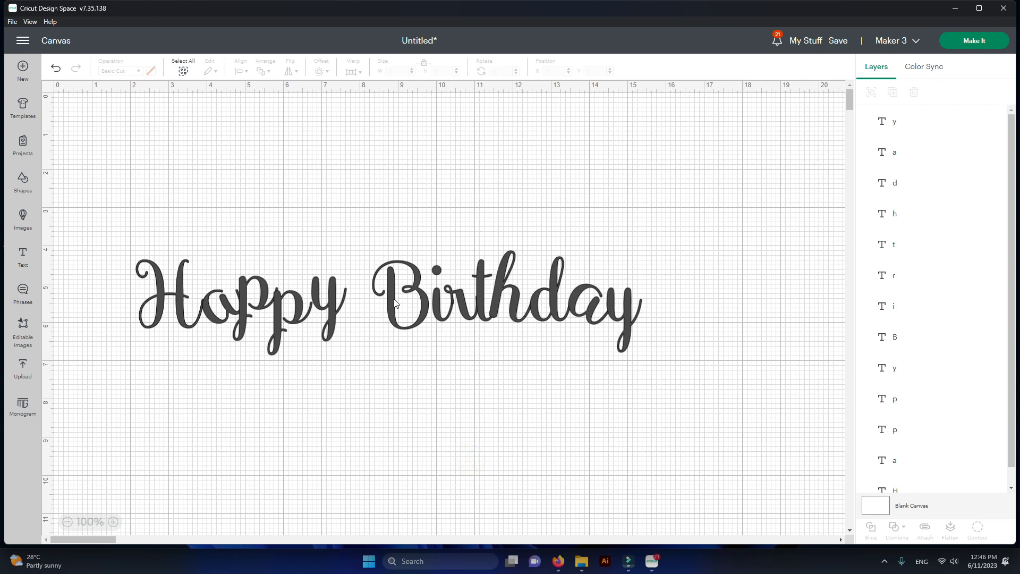
Select all the separate letters and group them into one object.
{"action": "key", "text": "ctrl+a"}
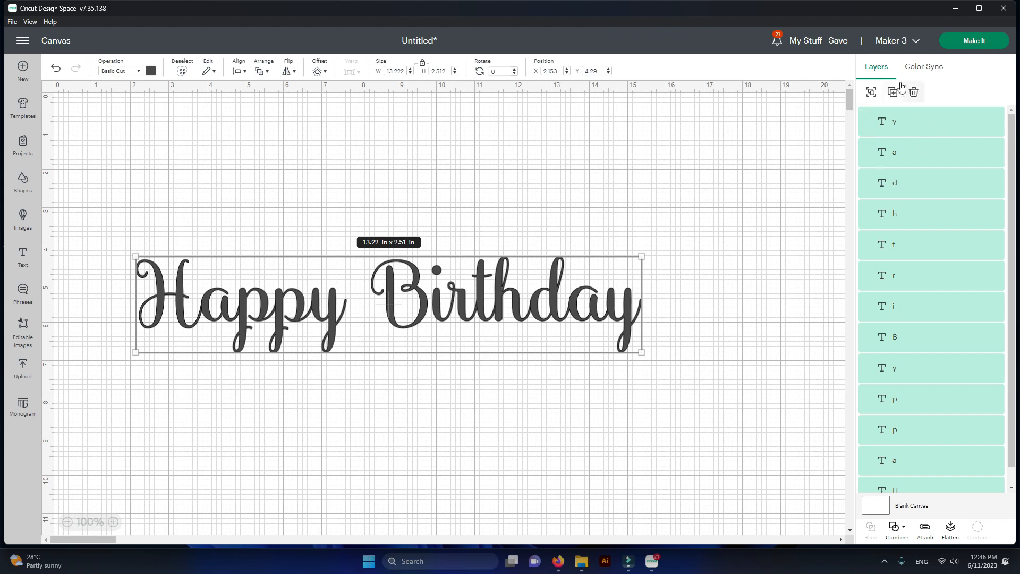
{"action": "left_click", "coordinate": [872, 94]}
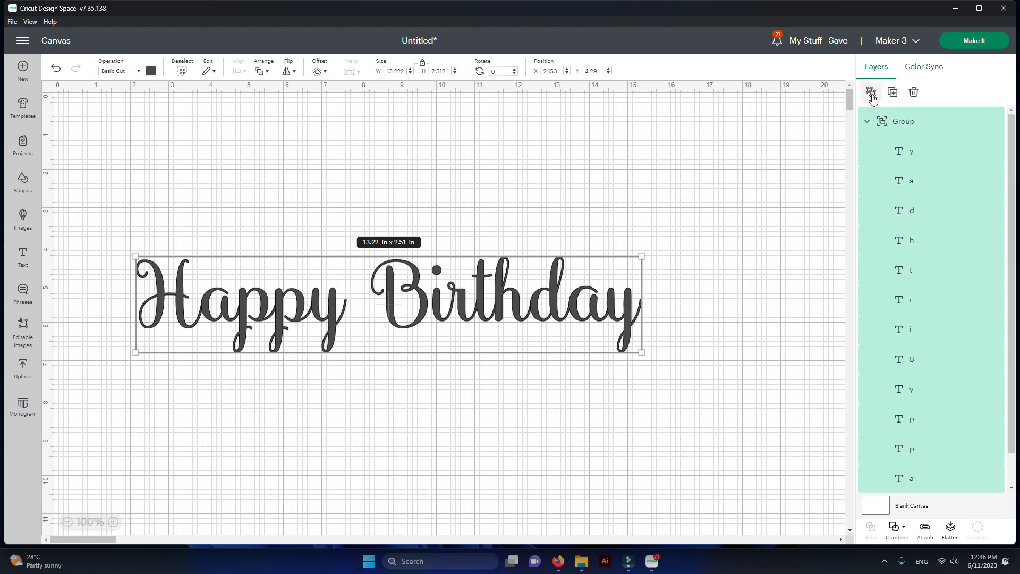
Move the grouped "Happy Birthday" lettering to about X 2.58 in, Y 3.67 in.
{"action": "left_click", "coordinate": [733, 278]}
{"action": "mouse_move", "coordinate": [631, 305]}
{"action": "left_mouse_down"}
{"action": "mouse_move", "coordinate": [625, 350]}
{"action": "mouse_move", "coordinate": [636, 280]}
{"action": "mouse_move", "coordinate": [629, 321]}
{"action": "mouse_move", "coordinate": [645, 360]}
{"action": "mouse_move", "coordinate": [635, 303]}
{"action": "left_mouse_up"}
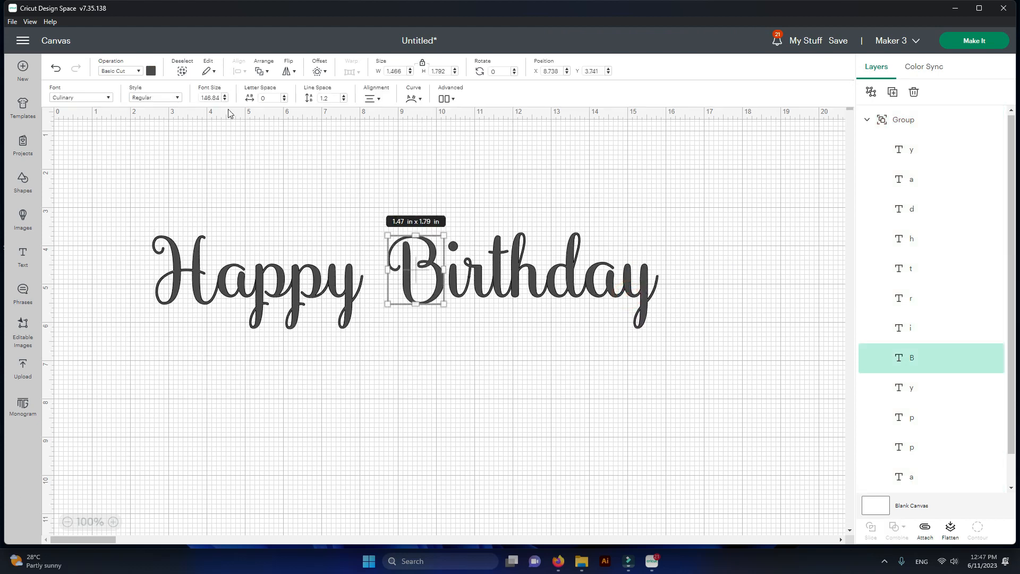
Browse the designs in the Phrases library and return to the canvas without adding any.
{"action": "left_click", "coordinate": [22, 297]}
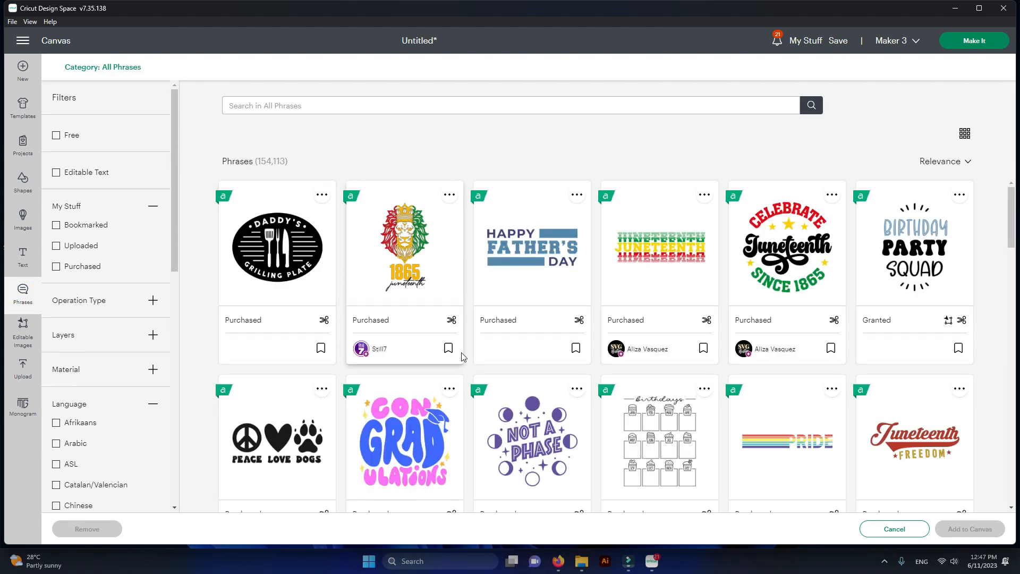
{"action": "scroll", "coordinate": [461, 357], "scroll_direction": "down", "scroll_amount": 12}
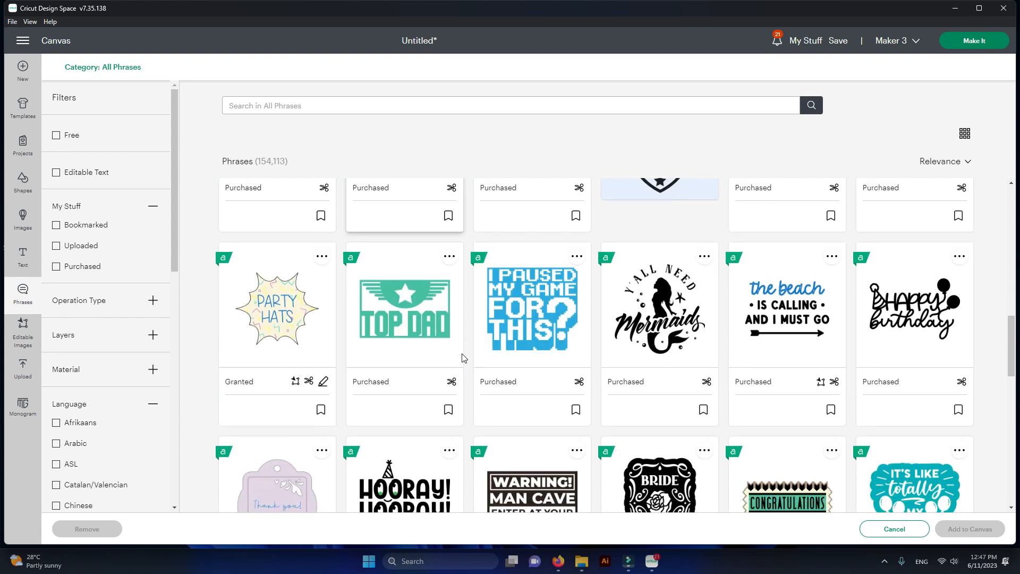
{"action": "scroll", "coordinate": [462, 357], "scroll_direction": "down", "scroll_amount": 12}
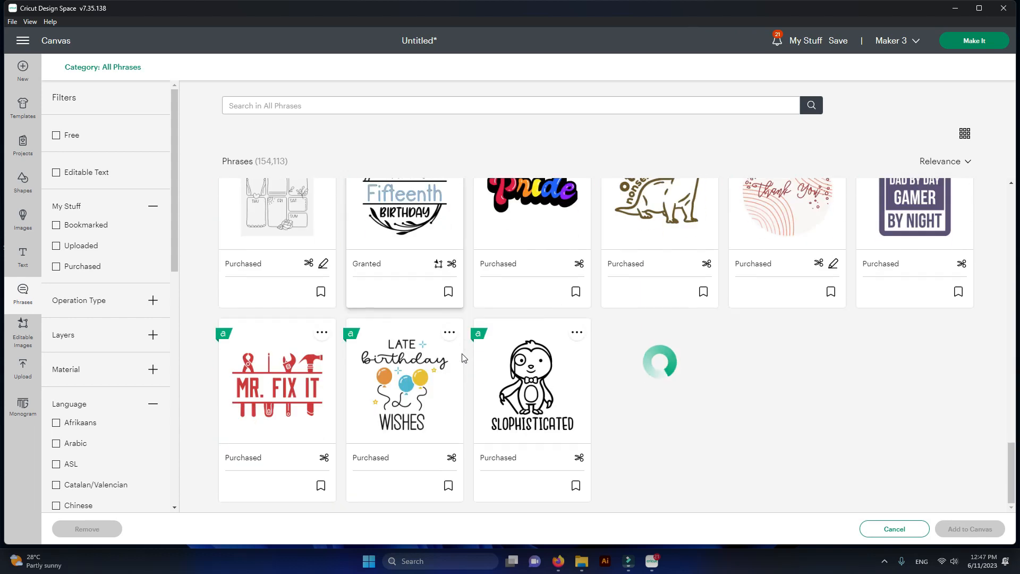
{"action": "scroll", "coordinate": [461, 358], "scroll_direction": "down", "scroll_amount": 1}
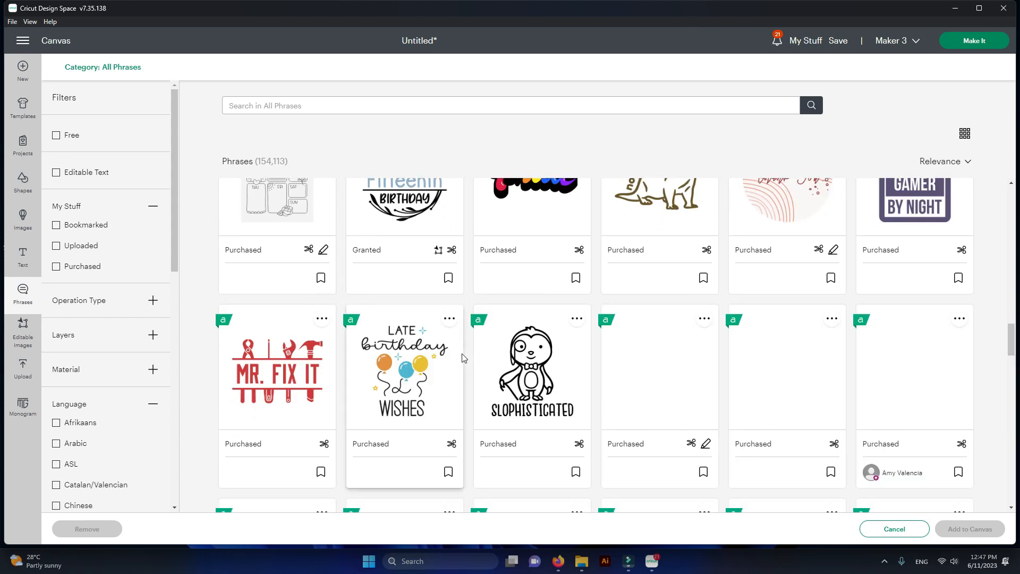
{"action": "scroll", "coordinate": [462, 357], "scroll_direction": "down", "scroll_amount": 5}
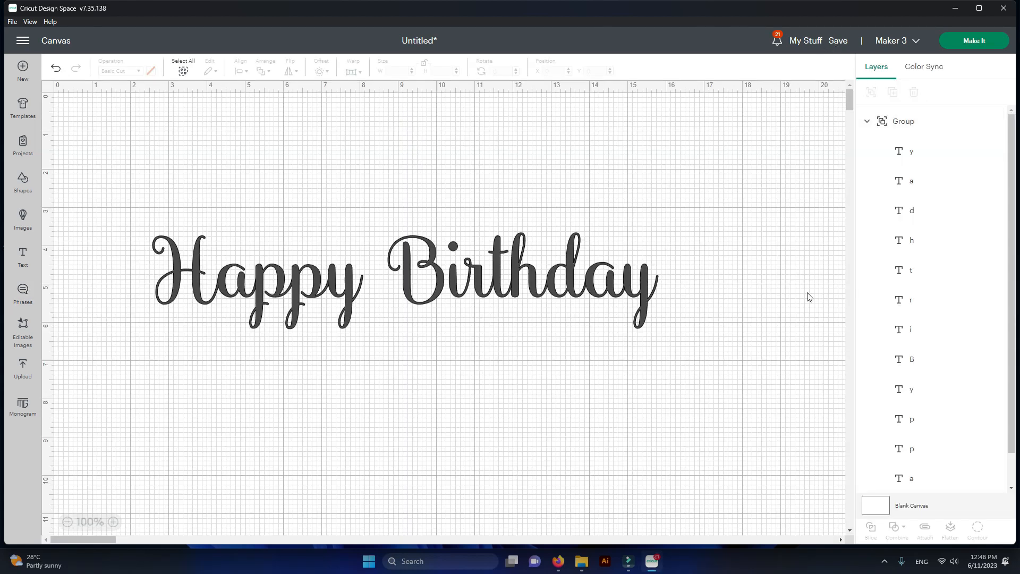
Look at the title and collection options for saving the project, and close them without saving.
{"action": "left_click", "coordinate": [839, 41]}
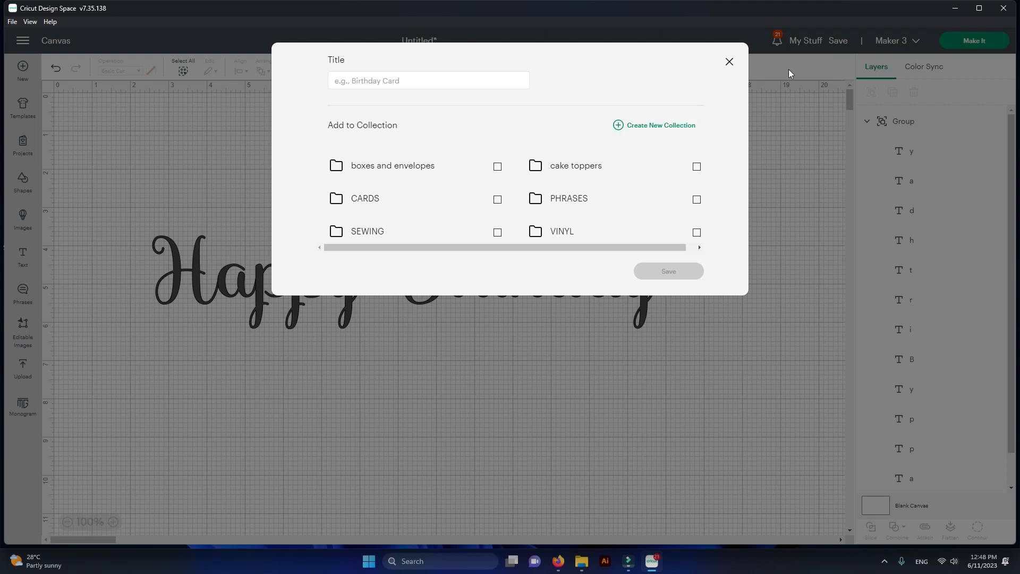
{"action": "left_click", "coordinate": [729, 62]}
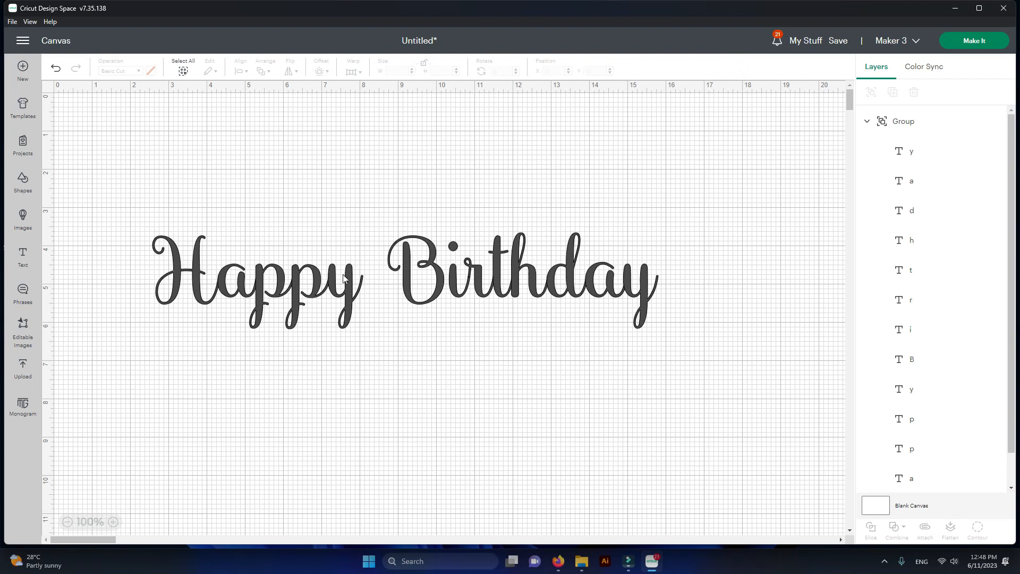
{"action": "left_click", "coordinate": [345, 292]}
{"action": "left_click", "coordinate": [407, 404]}
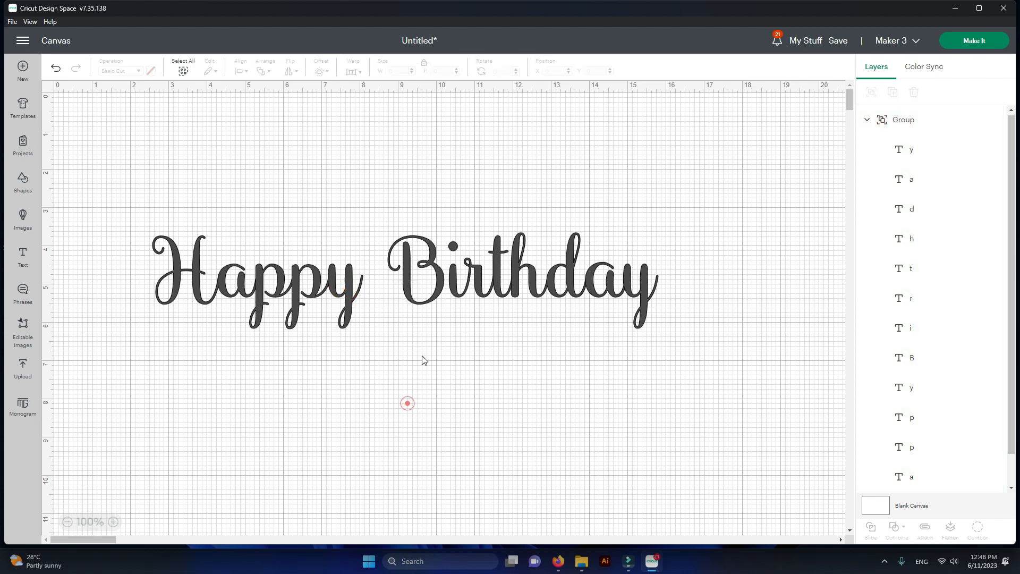
Create a 0.056 in offset with rounded corners and welded offsets around the grouped "Happy Birthday" text.
{"action": "left_click", "coordinate": [435, 301]}
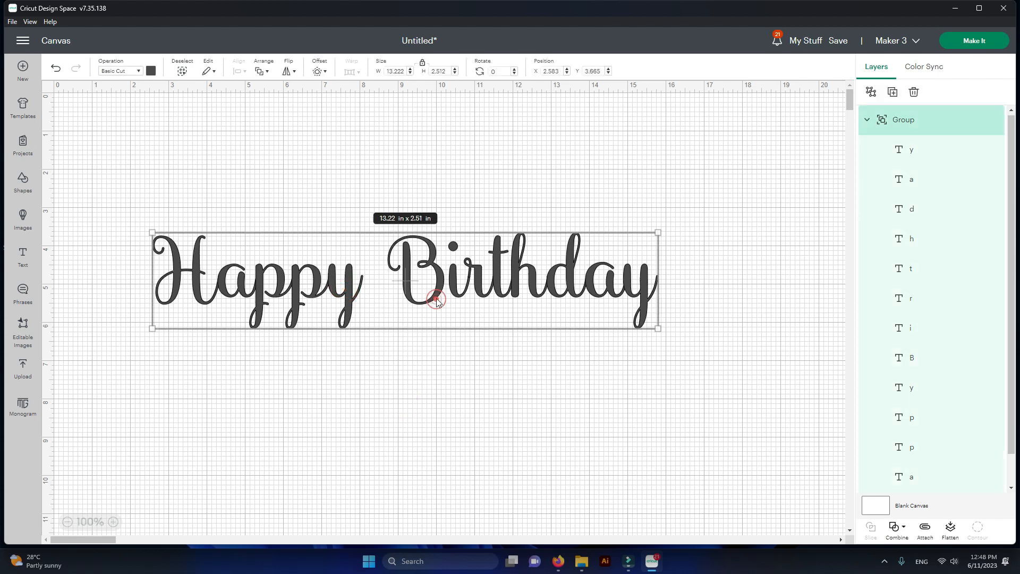
{"action": "left_click", "coordinate": [321, 71]}
{"action": "left_click", "coordinate": [329, 120]}
{"action": "left_click_drag", "start_coordinate": [327, 121], "coordinate": [320, 124]}
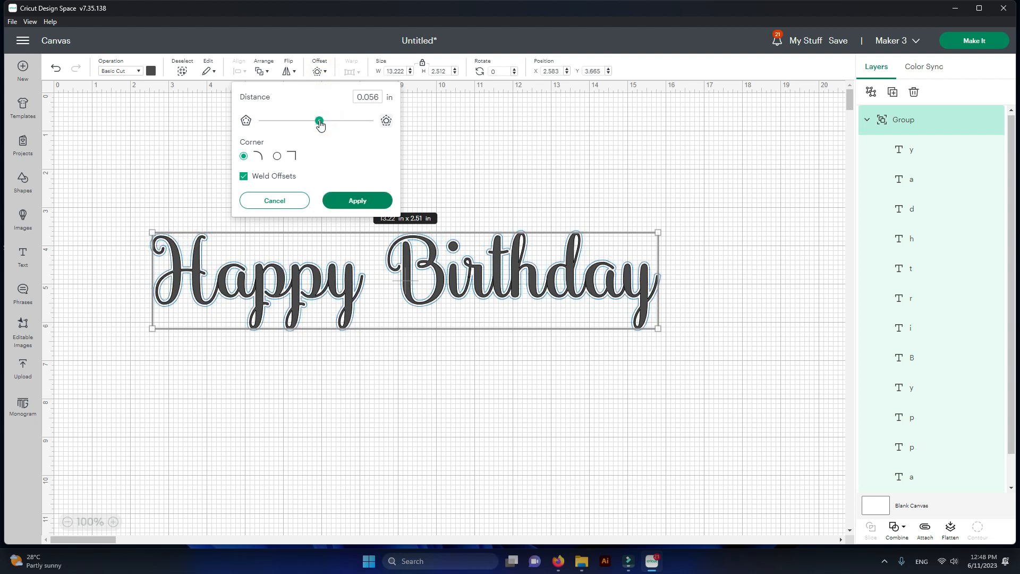
{"action": "left_click", "coordinate": [343, 205]}
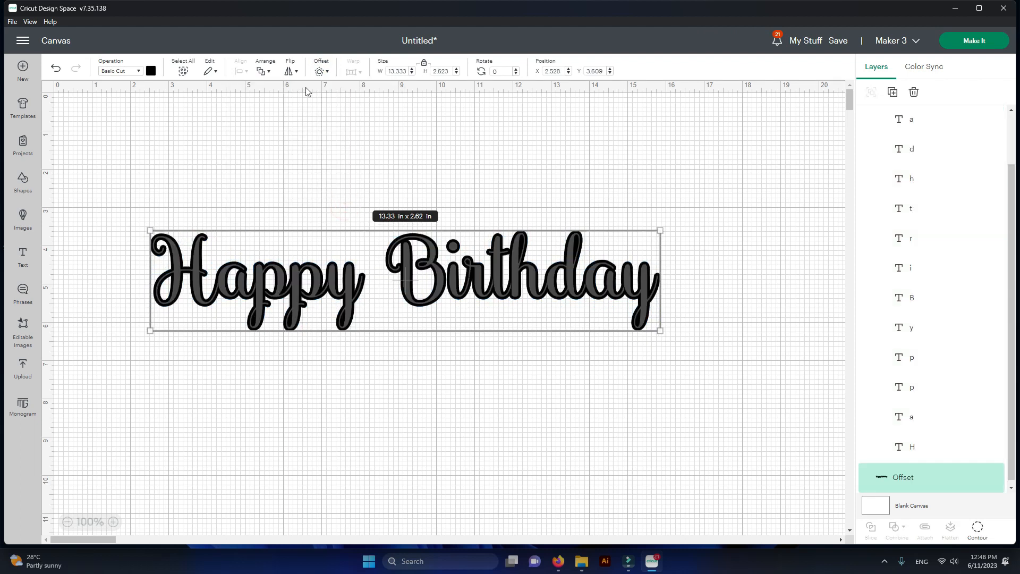
Color the offset light blue and move the text group below it to about X 1.89 in, Y 7.29 in.
{"action": "left_click", "coordinate": [151, 70]}
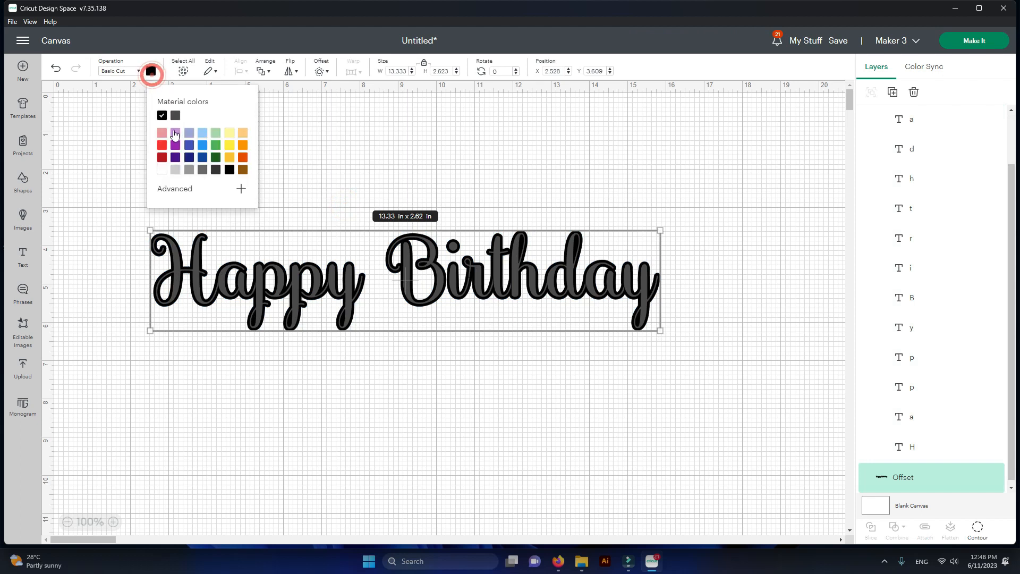
{"action": "left_click", "coordinate": [202, 133]}
{"action": "left_click", "coordinate": [318, 474]}
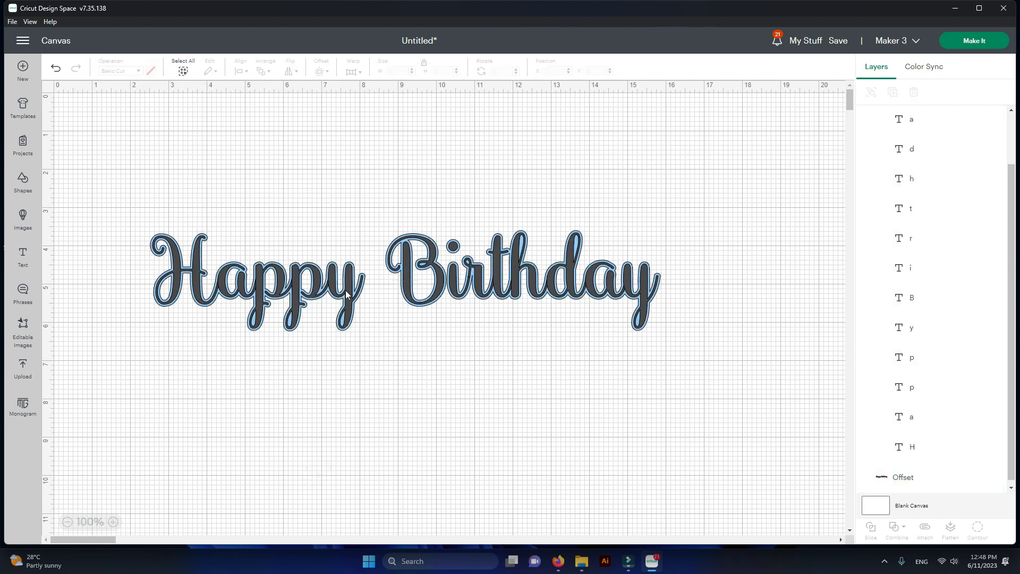
{"action": "left_click_drag", "start_coordinate": [350, 290], "coordinate": [324, 437]}
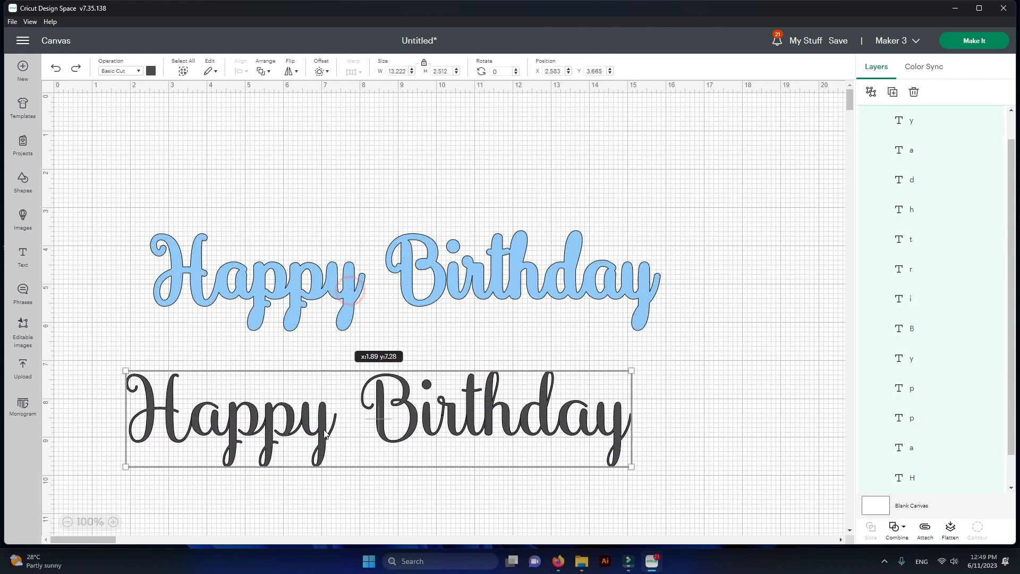
Add a second offset of 0.111 in with rounded corners around the light blue offset shape.
{"action": "left_click_drag", "start_coordinate": [138, 216], "coordinate": [664, 333]}
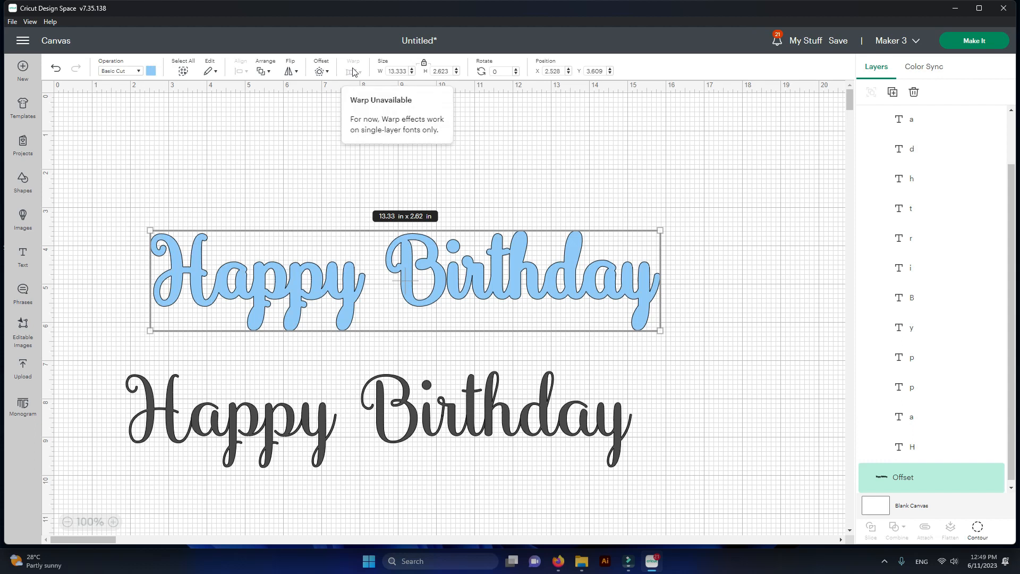
{"action": "left_click", "coordinate": [324, 72]}
{"action": "left_click_drag", "start_coordinate": [326, 124], "coordinate": [323, 121]}
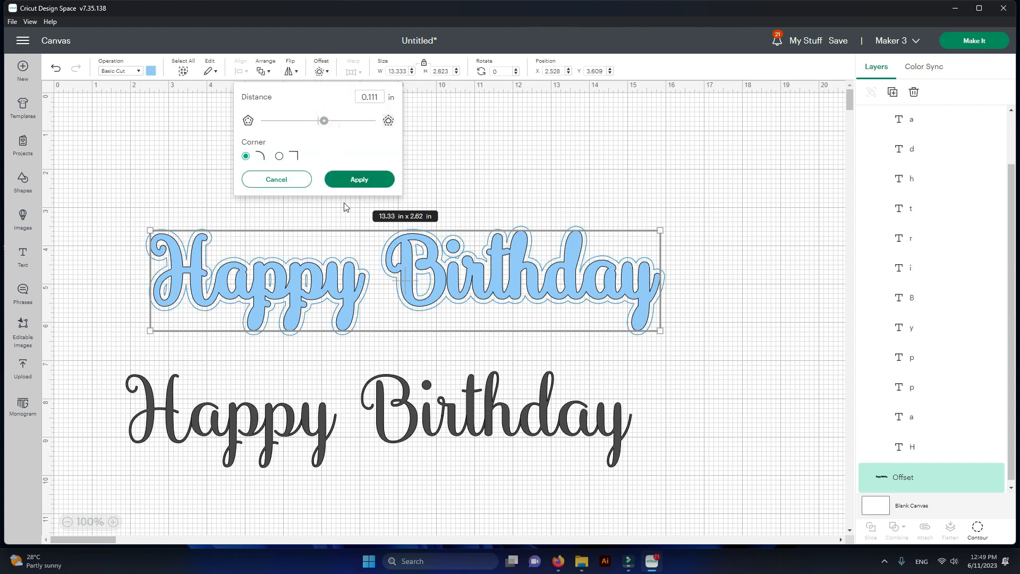
{"action": "left_click", "coordinate": [348, 180]}
Try red on the outer offset, settle on dark blue, and deselect it.
{"action": "left_click", "coordinate": [149, 71]}
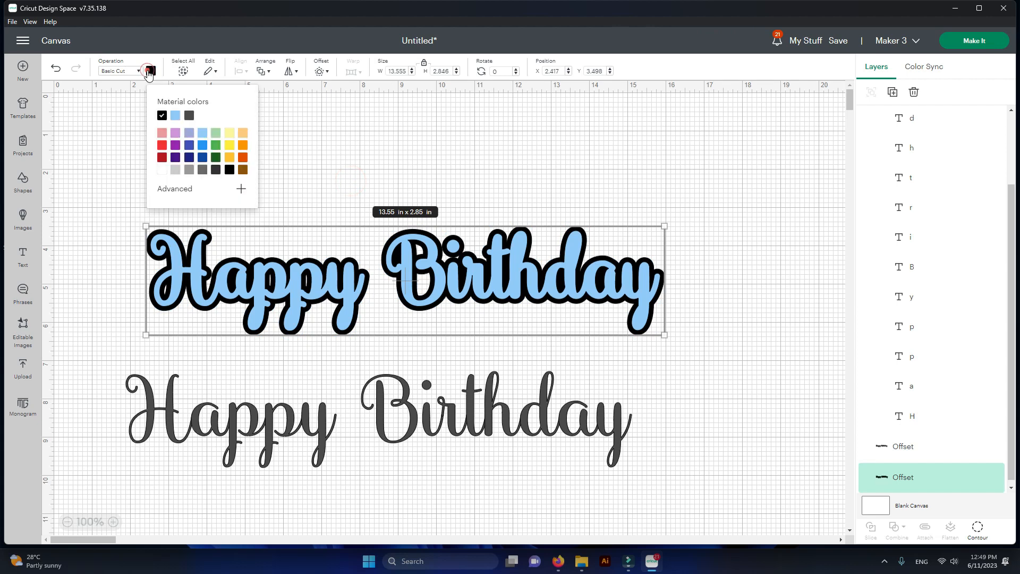
{"action": "left_click", "coordinate": [163, 145]}
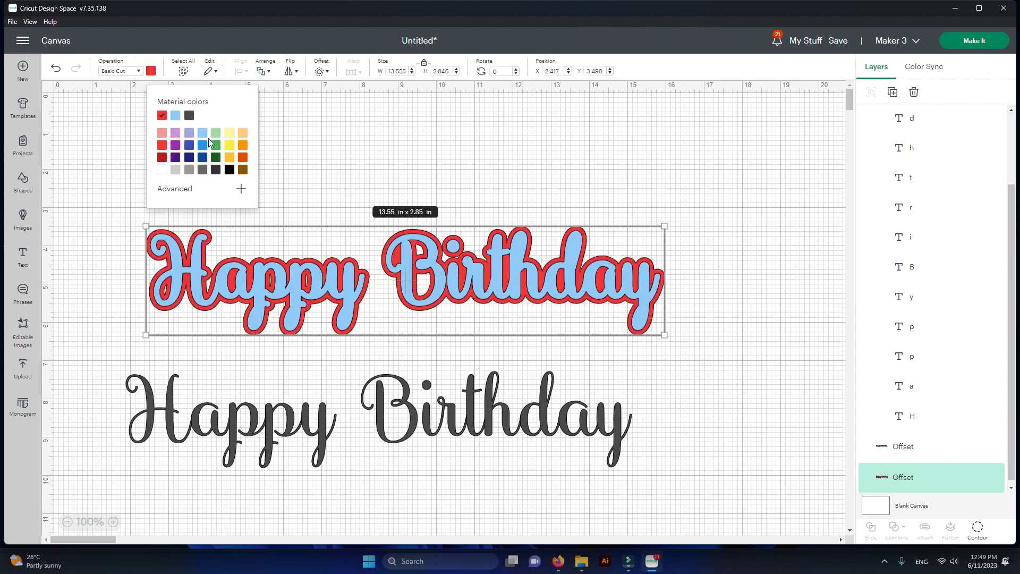
{"action": "left_click", "coordinate": [203, 157]}
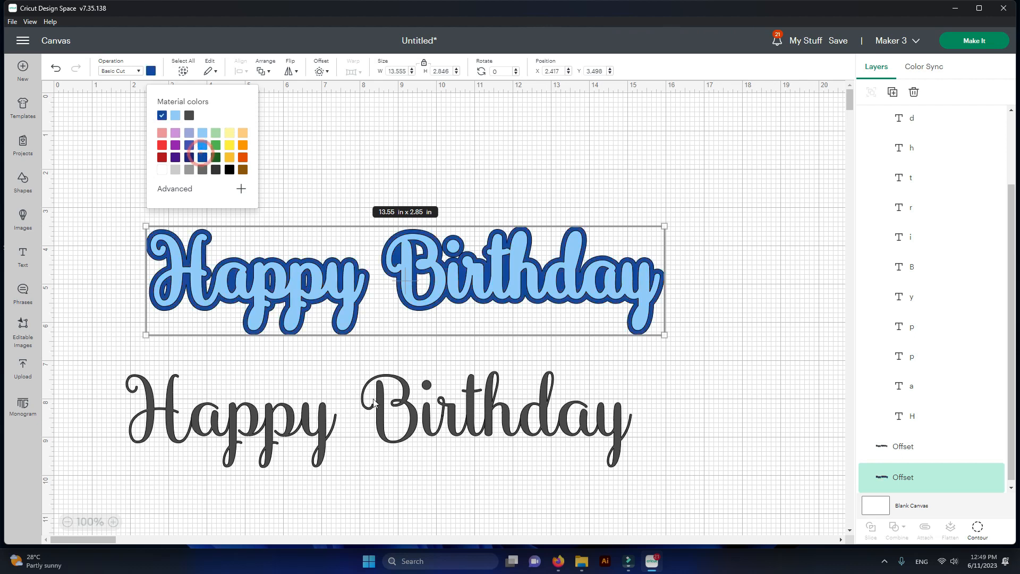
{"action": "left_click", "coordinate": [512, 349]}
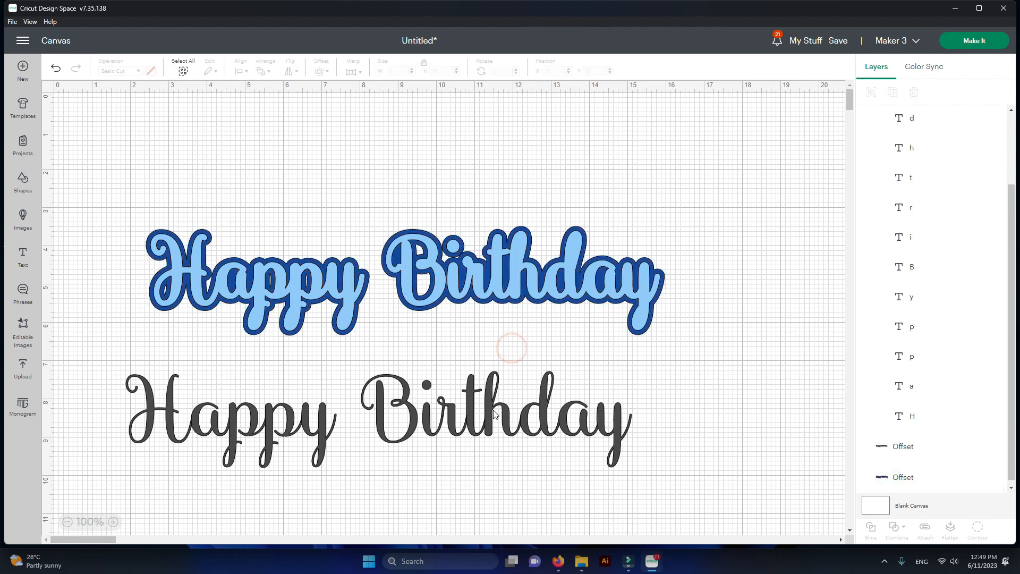
Recolor the dark gray "Happy Birthday" text group black and deselect it.
{"action": "left_click", "coordinate": [494, 413]}
{"action": "left_click", "coordinate": [152, 71]}
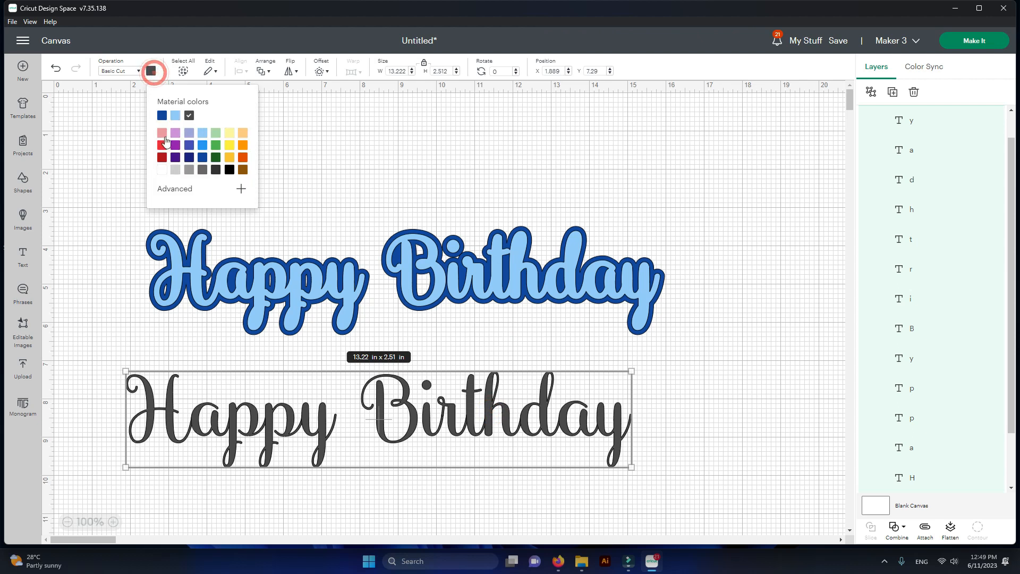
{"action": "left_click", "coordinate": [229, 169]}
{"action": "left_click", "coordinate": [678, 397]}
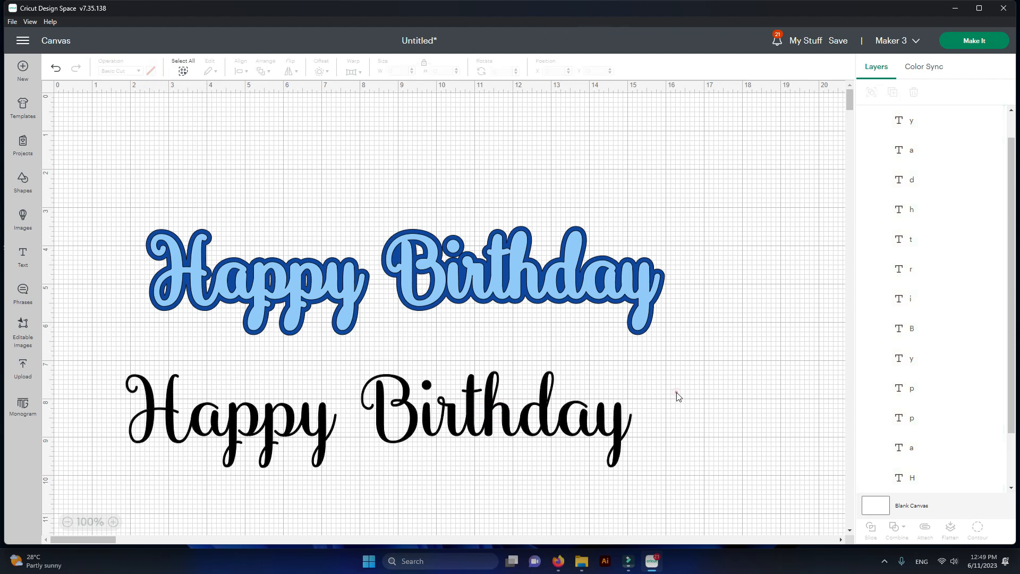
Move the black text back over the two blue offsets and center all three layers on each other.
{"action": "left_click_drag", "start_coordinate": [572, 420], "coordinate": [597, 287]}
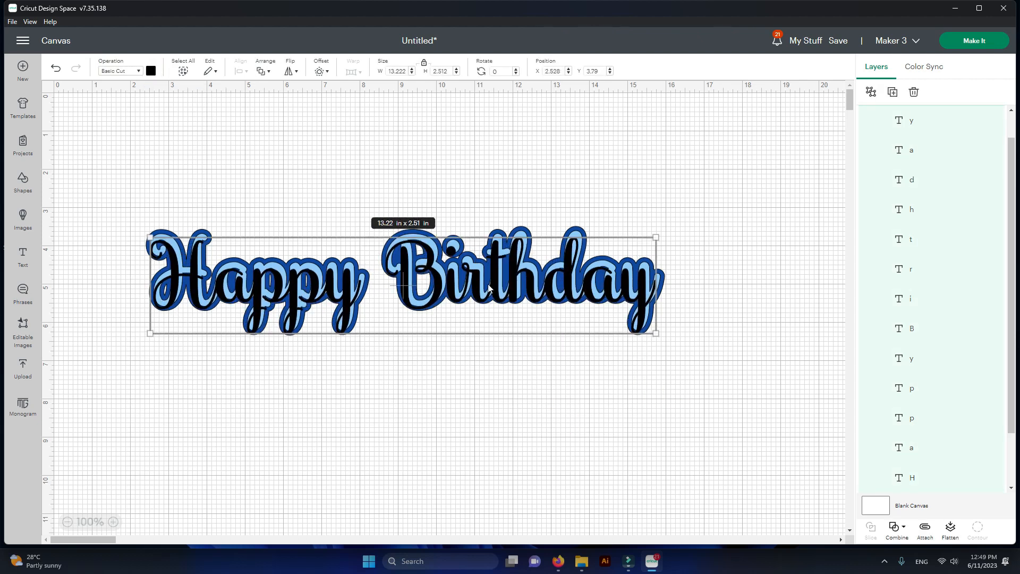
{"action": "left_click", "coordinate": [145, 175]}
{"action": "left_click_drag", "start_coordinate": [134, 151], "coordinate": [672, 393]}
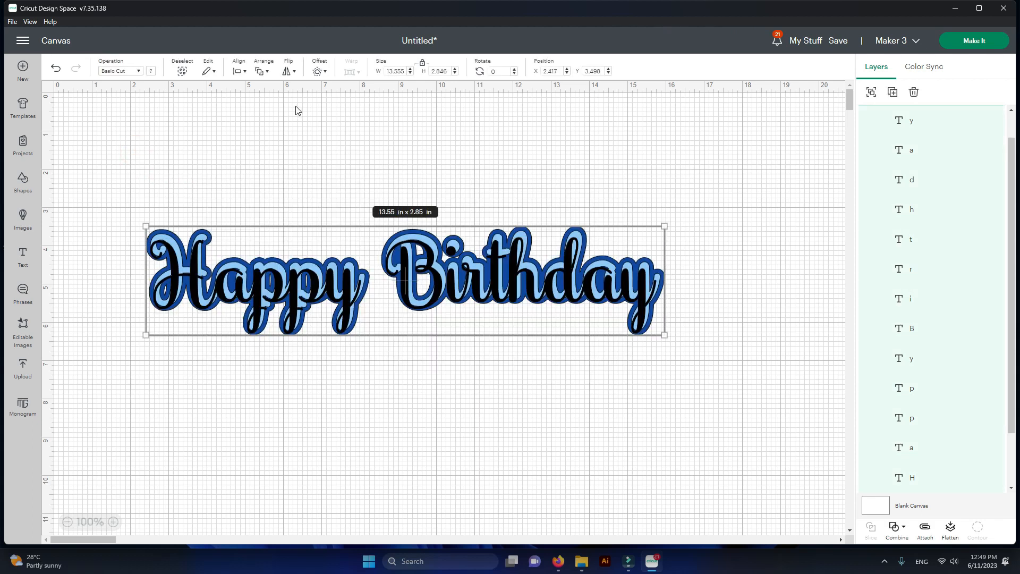
{"action": "left_click", "coordinate": [240, 72]}
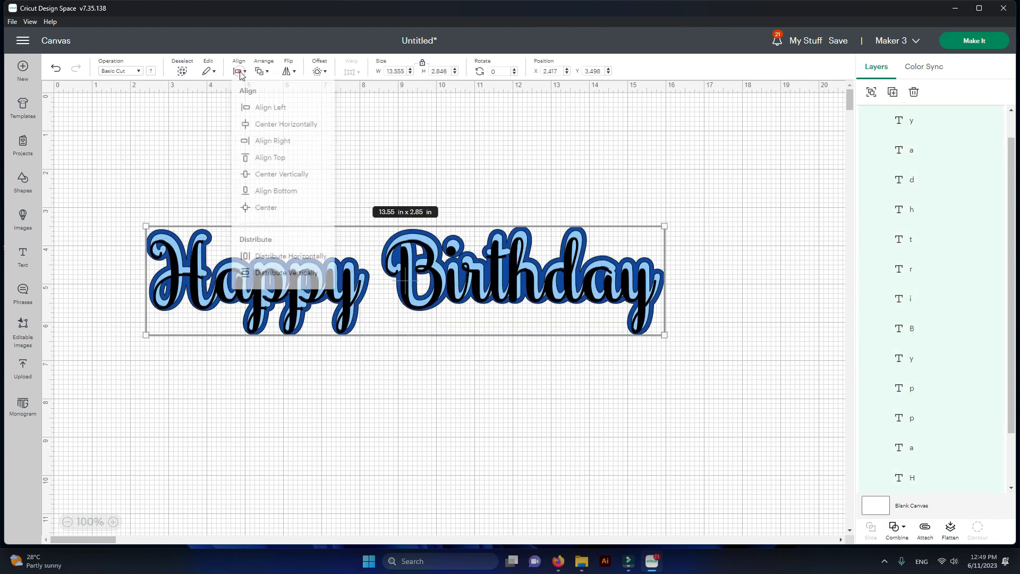
{"action": "left_click", "coordinate": [266, 219]}
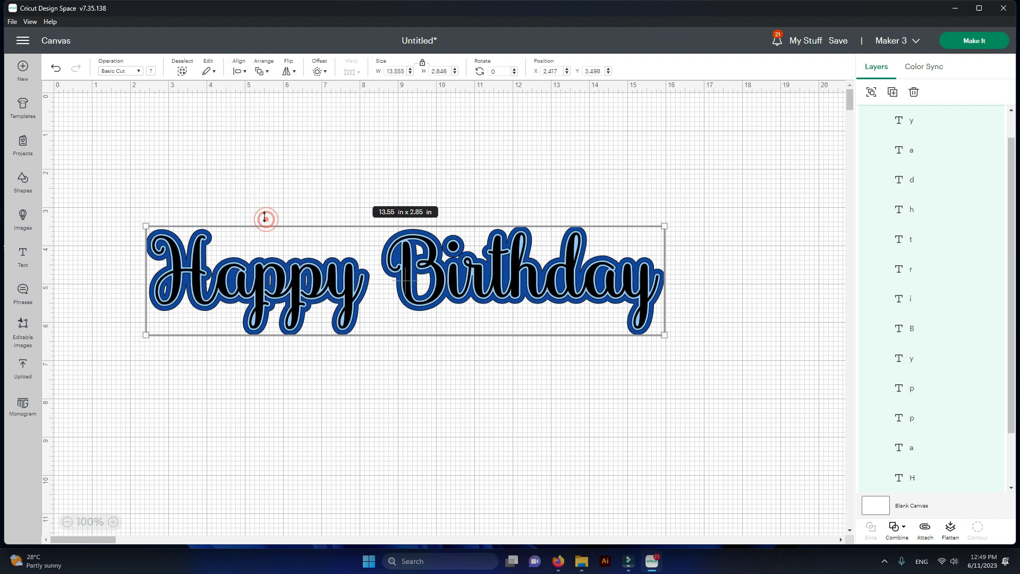
{"action": "left_click", "coordinate": [317, 376]}
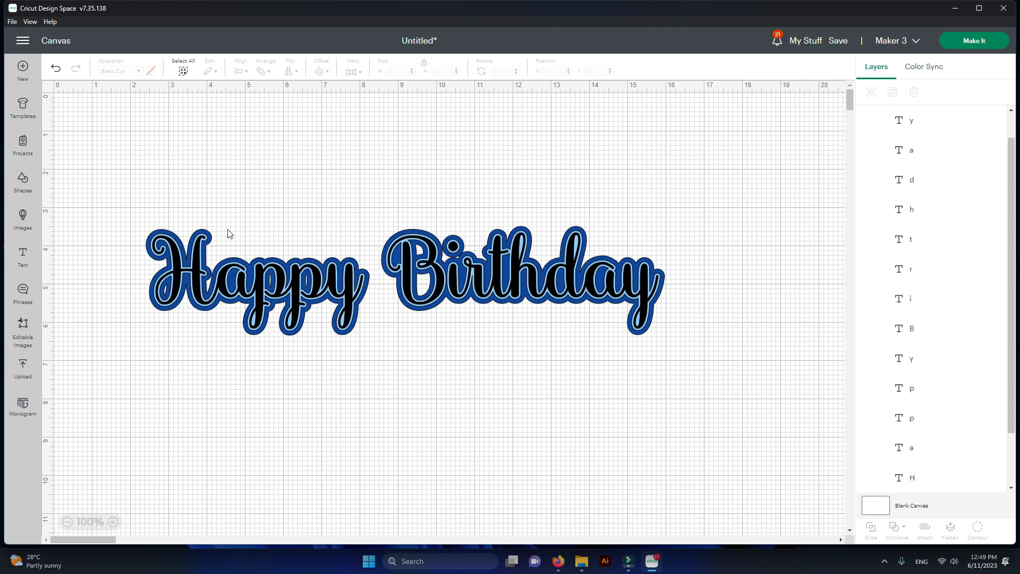
Select the text with both offsets and resize the whole design proportionally to 8 in wide.
{"action": "left_click_drag", "start_coordinate": [144, 193], "coordinate": [776, 378]}
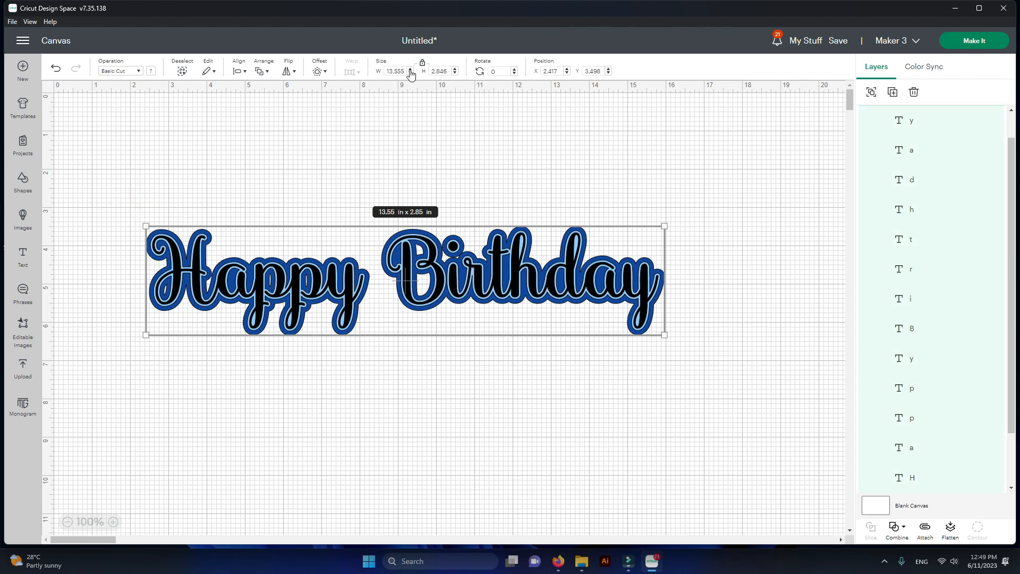
{"action": "left_click_drag", "start_coordinate": [411, 74], "coordinate": [410, 75]}
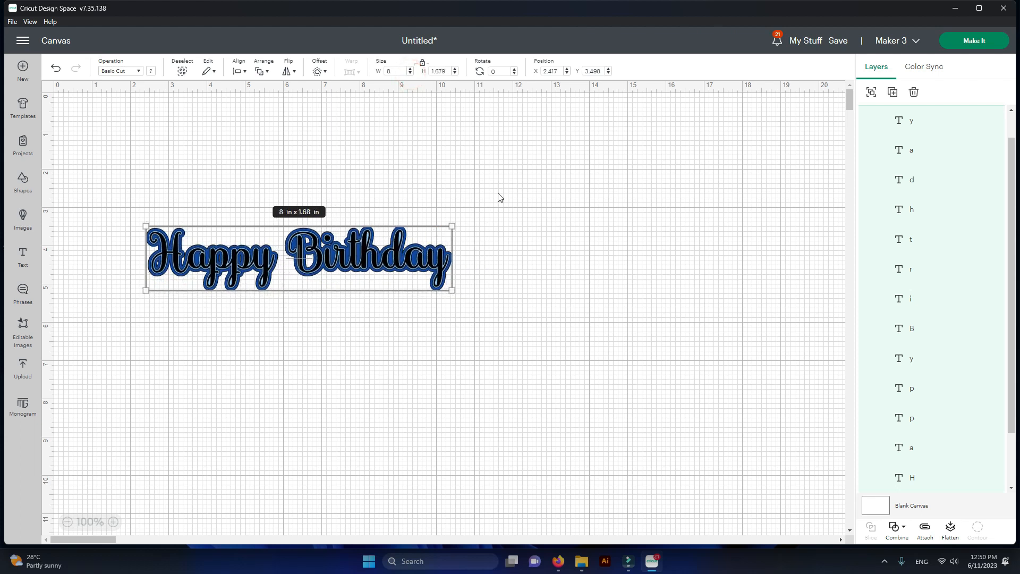
Prepare the project for cutting on a 12 in x 12 in mat and preview the light blue and dark blue mats.
{"action": "left_click", "coordinate": [977, 45]}
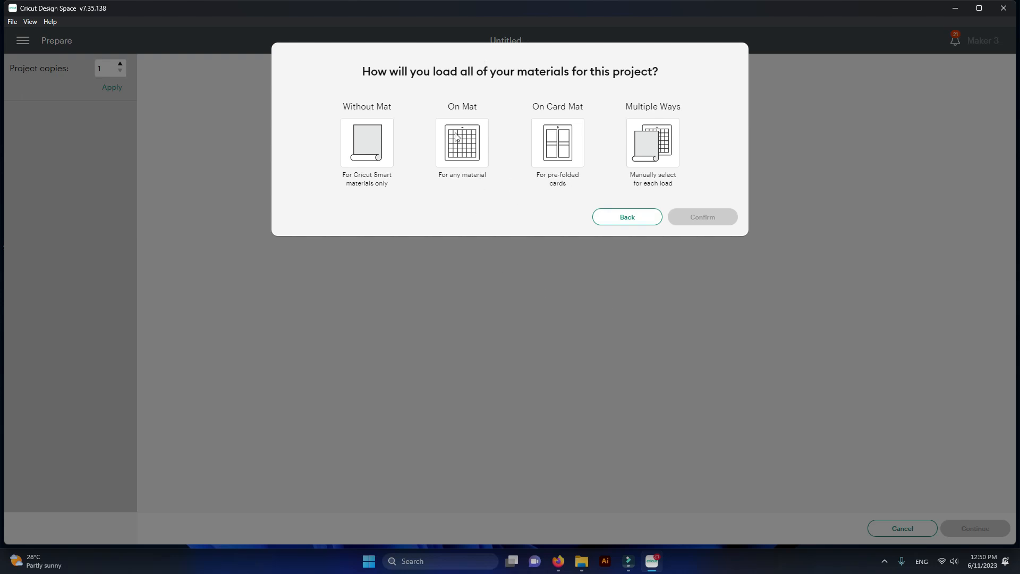
{"action": "left_click", "coordinate": [460, 150]}
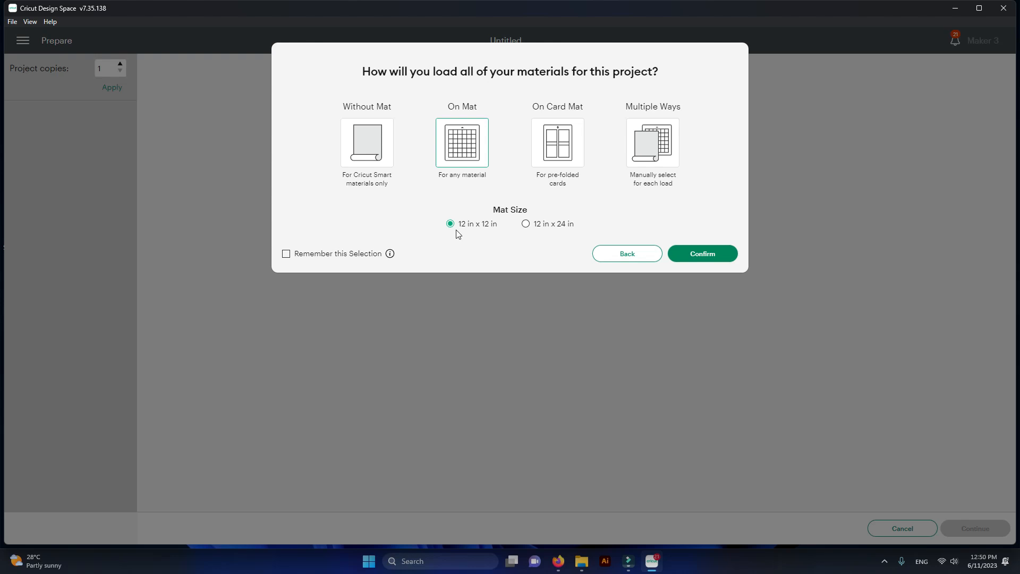
{"action": "left_click", "coordinate": [678, 255]}
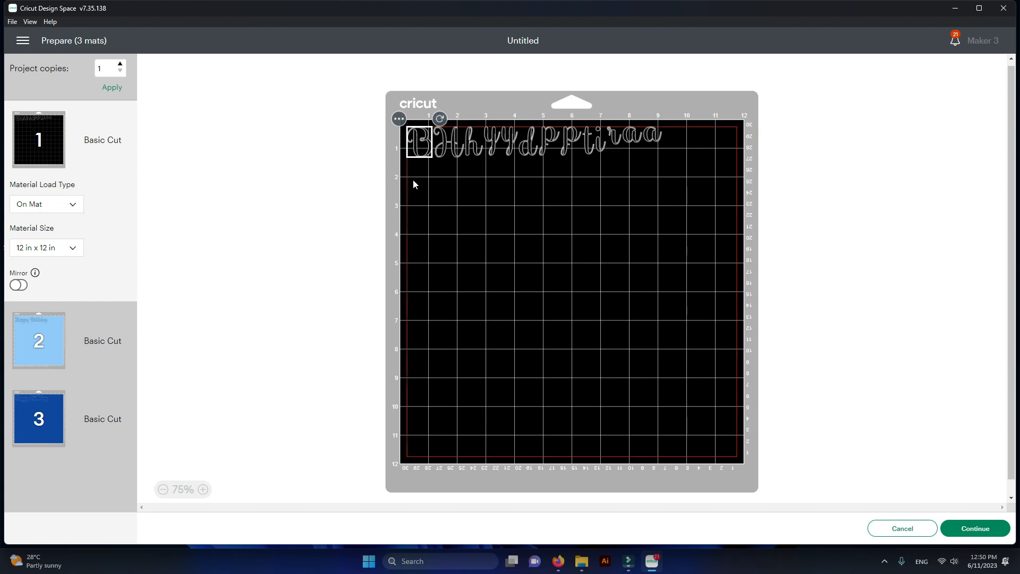
{"action": "left_click", "coordinate": [52, 354]}
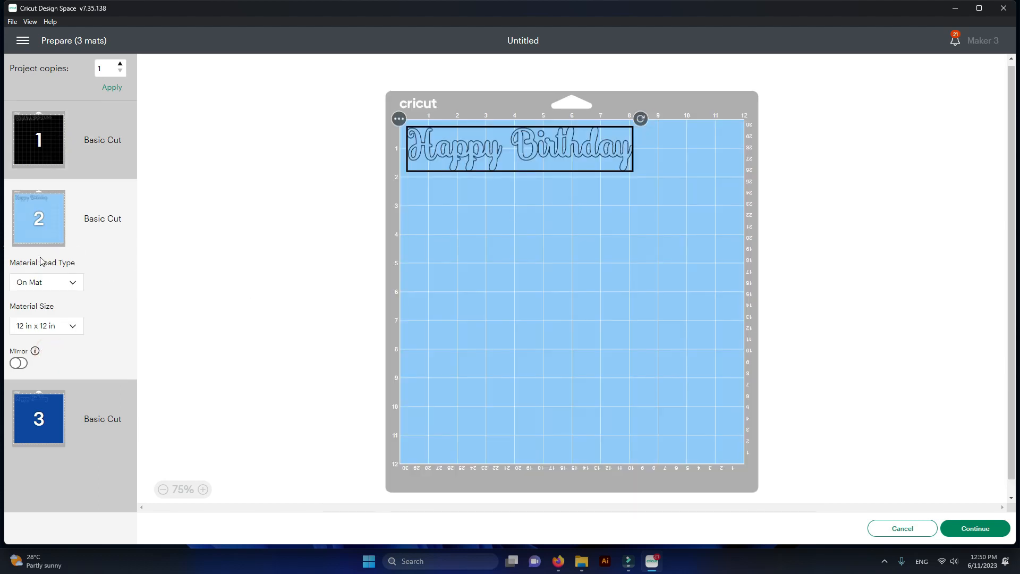
{"action": "left_click", "coordinate": [50, 423]}
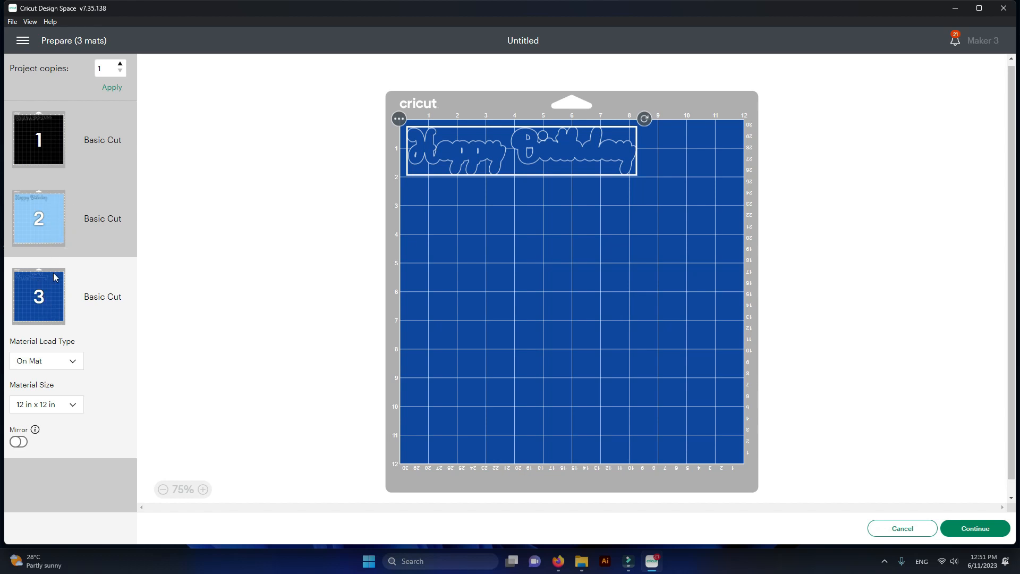
Preview the black text's mat and return to the canvas.
{"action": "left_click", "coordinate": [46, 155]}
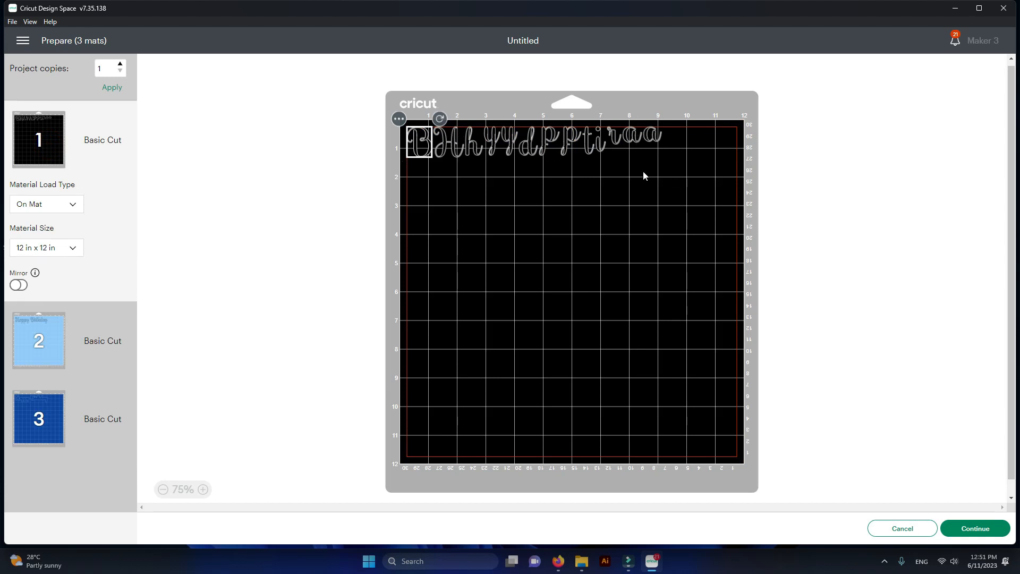
{"action": "left_click", "coordinate": [901, 528]}
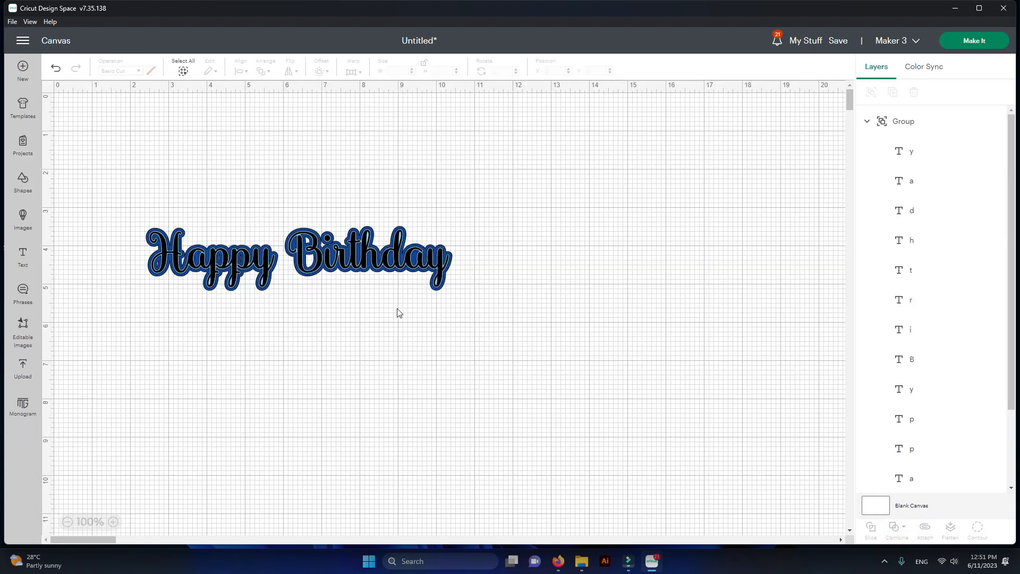
Move the black "Happy Birthday" text group below the blue offsets, combine its letters with Unite and deselect it.
{"action": "left_click_drag", "start_coordinate": [378, 263], "coordinate": [378, 376]}
{"action": "left_click_drag", "start_coordinate": [130, 338], "coordinate": [476, 425]}
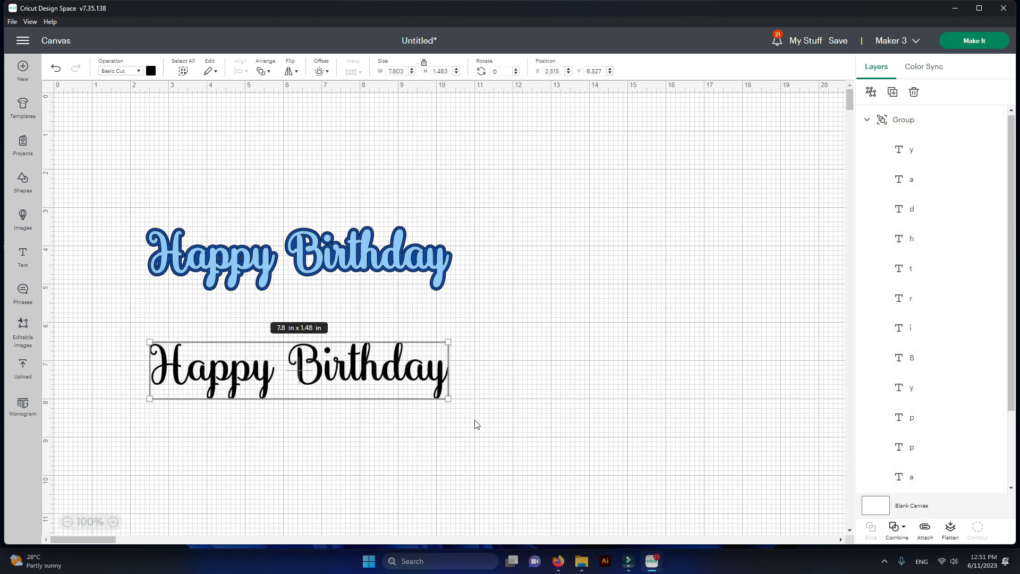
{"action": "left_click", "coordinate": [897, 528]}
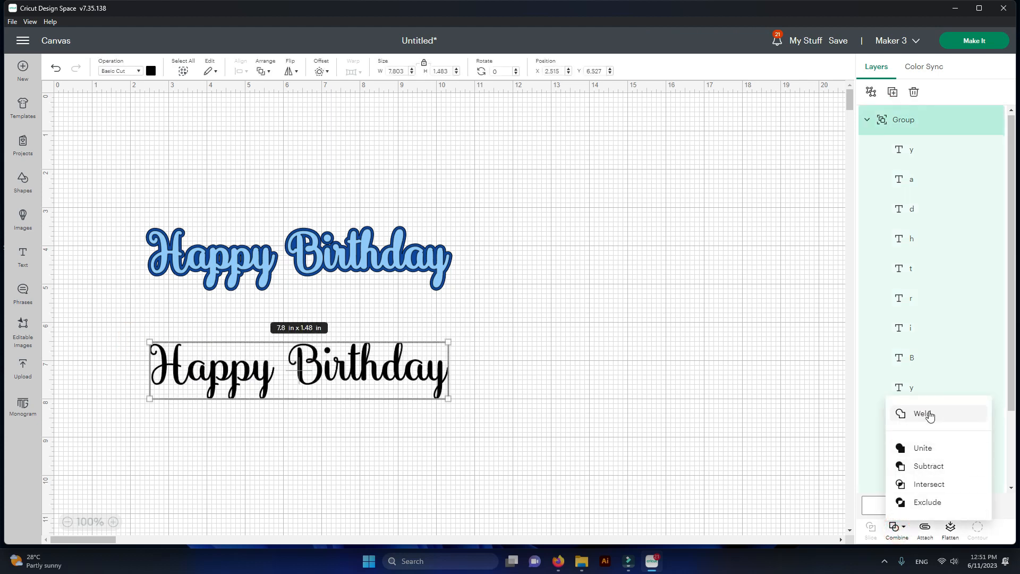
{"action": "left_click", "coordinate": [920, 450]}
{"action": "left_click", "coordinate": [541, 395]}
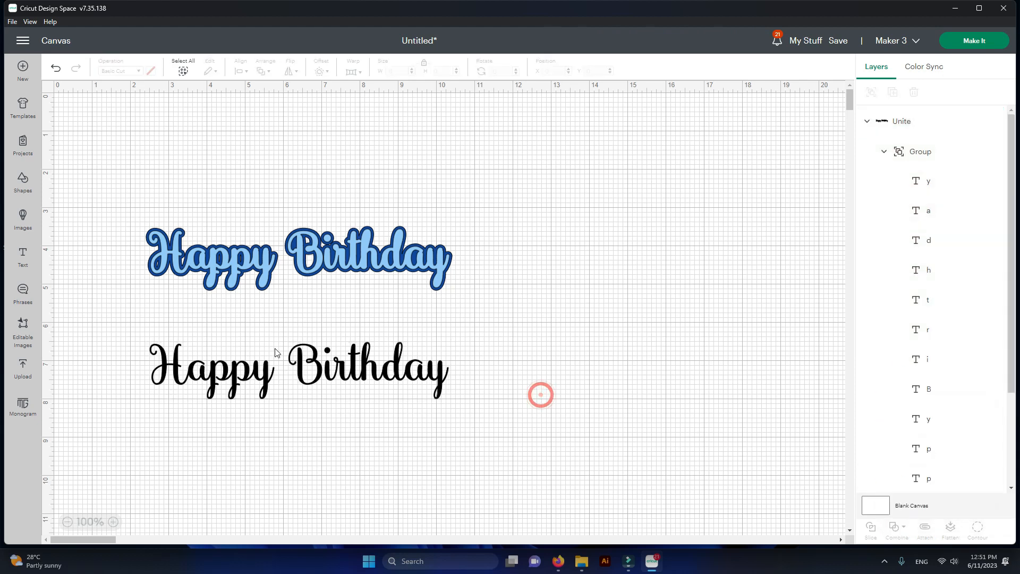
Prepare the project for cutting on a mat, check the united black text's layout and return to the canvas.
{"action": "left_click", "coordinate": [970, 42]}
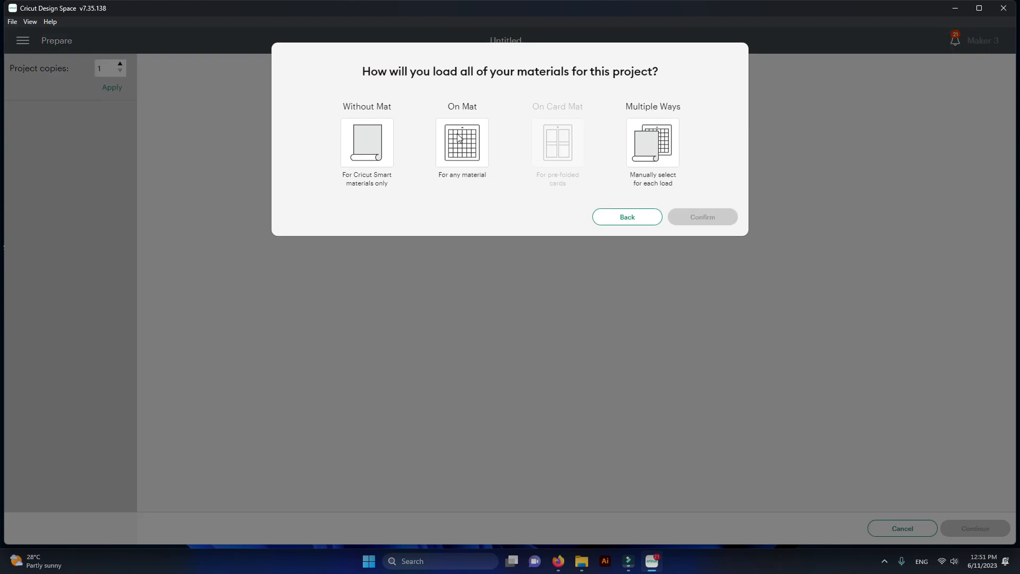
{"action": "left_click", "coordinate": [449, 154]}
{"action": "left_click", "coordinate": [700, 251]}
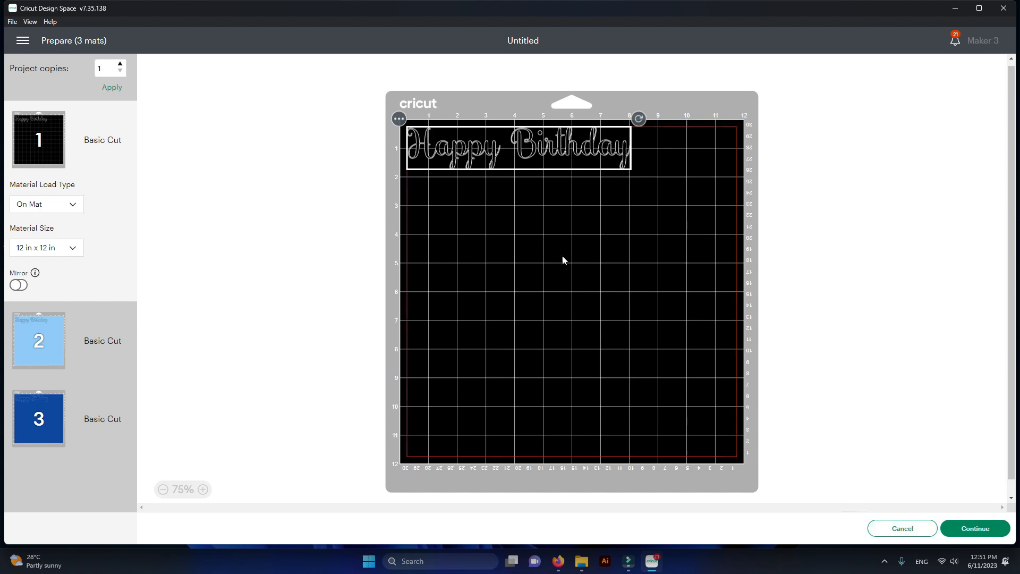
{"action": "left_click", "coordinate": [902, 529]}
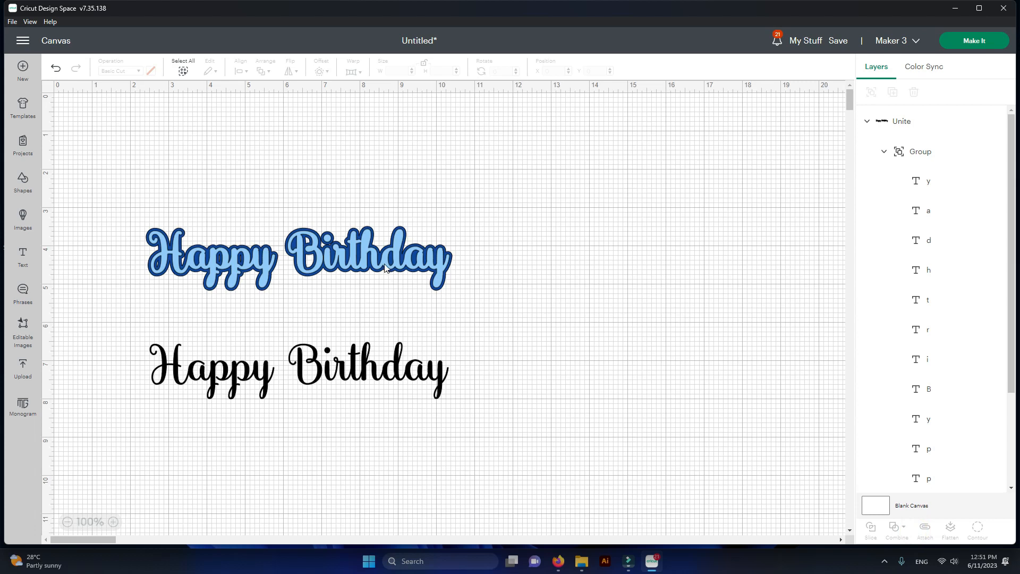
Separate the light blue offset from the dark blue one, and restack both offsets and the black text at about X 5.35, Y 4.51.
{"action": "left_click", "coordinate": [385, 268]}
{"action": "key", "text": "ctrl+x"}
{"action": "key", "text": "ctrl+v"}
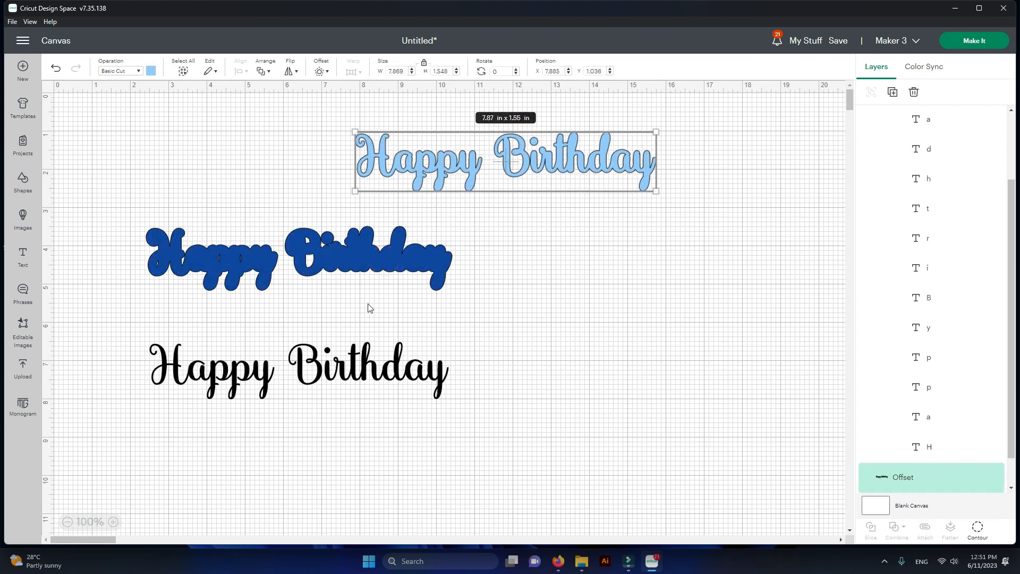
{"action": "left_click_drag", "start_coordinate": [357, 268], "coordinate": [465, 303]}
{"action": "left_click_drag", "start_coordinate": [436, 368], "coordinate": [534, 305]}
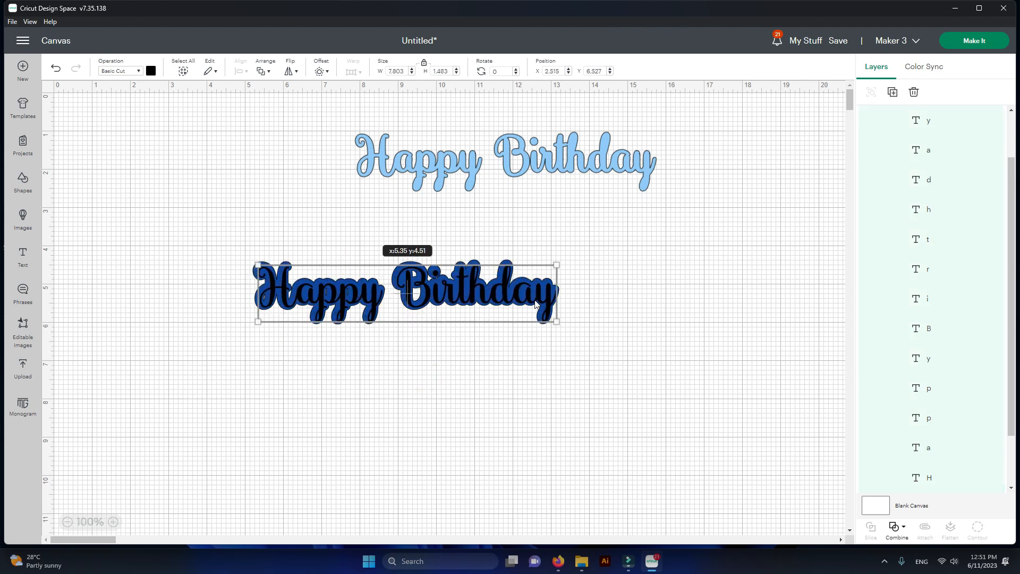
{"action": "left_click_drag", "start_coordinate": [545, 163], "coordinate": [446, 297]}
{"action": "left_click", "coordinate": [679, 299]}
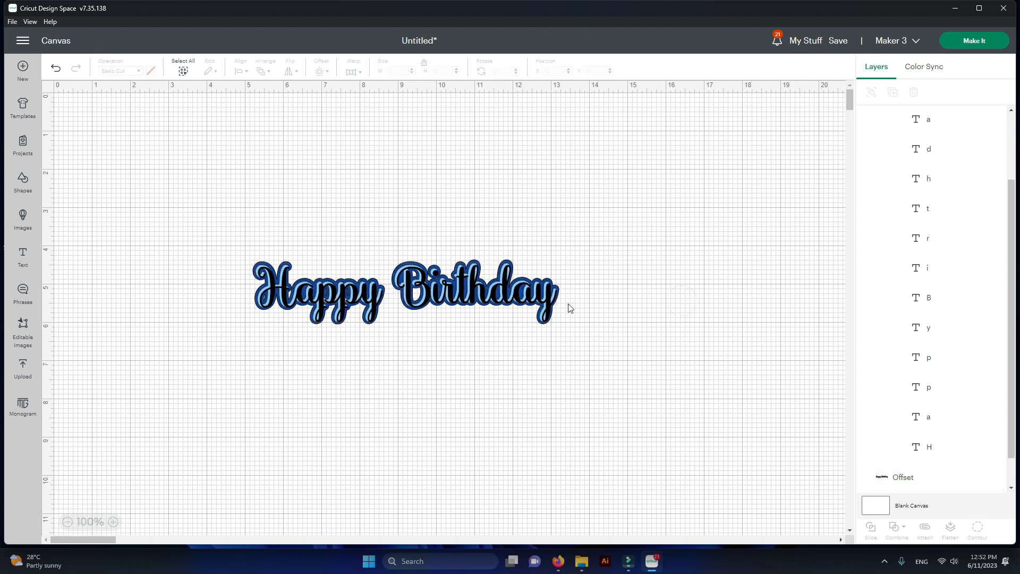